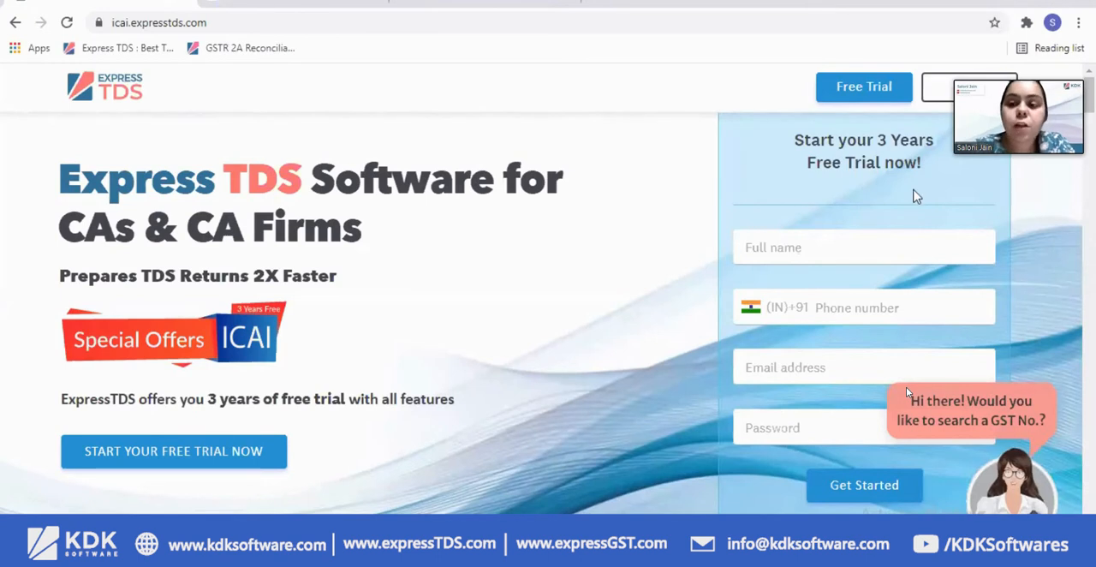
Go to the ICAI offer site's login page and log in with the saved mobile number and password
click(972, 78)
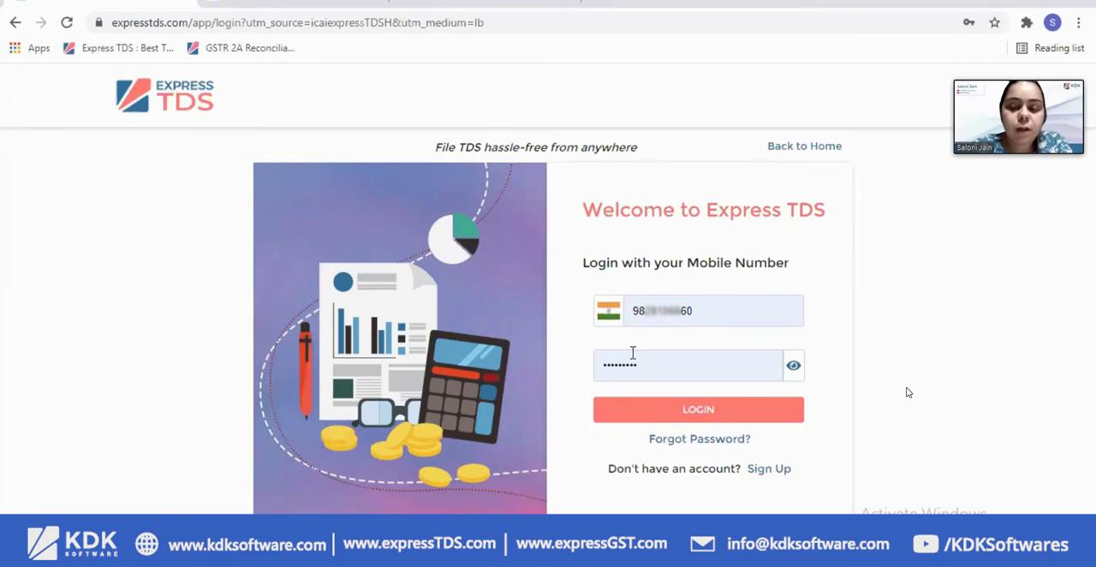
click(684, 314)
drag(684, 314, 639, 312)
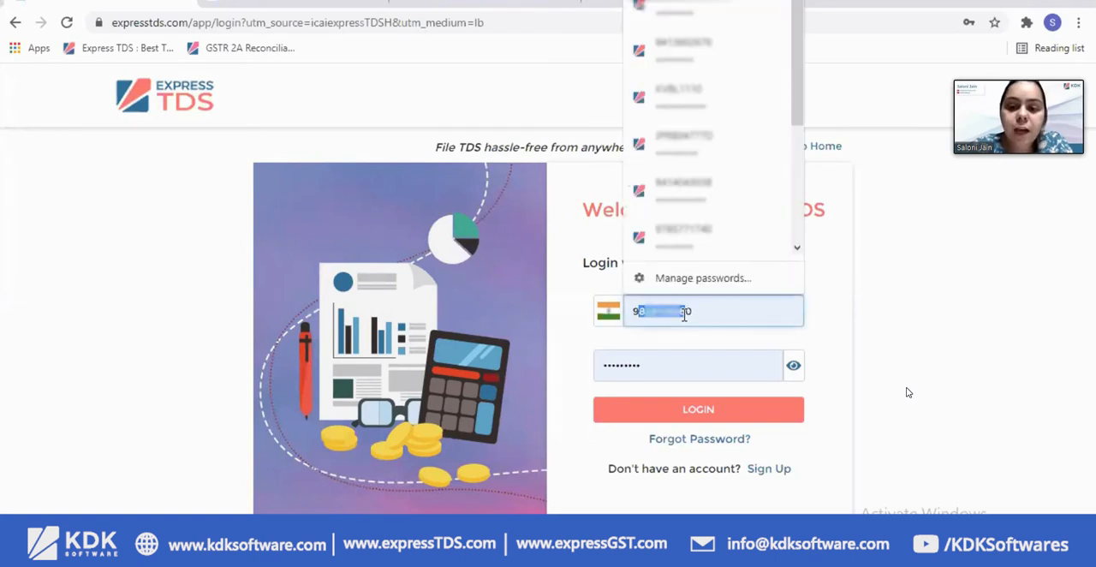
click(714, 410)
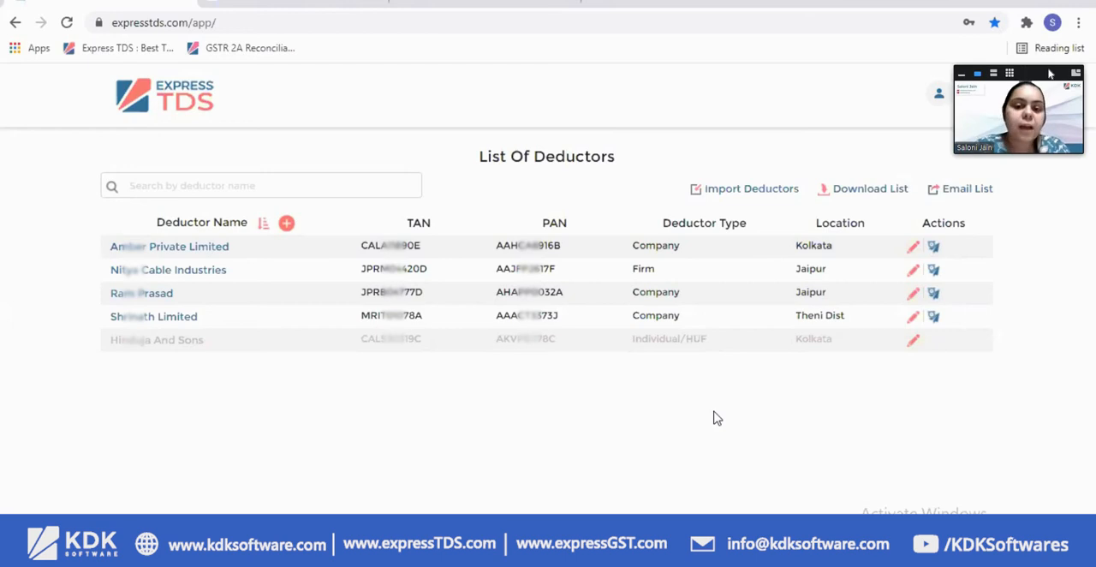
drag(1056, 128, 1057, 380)
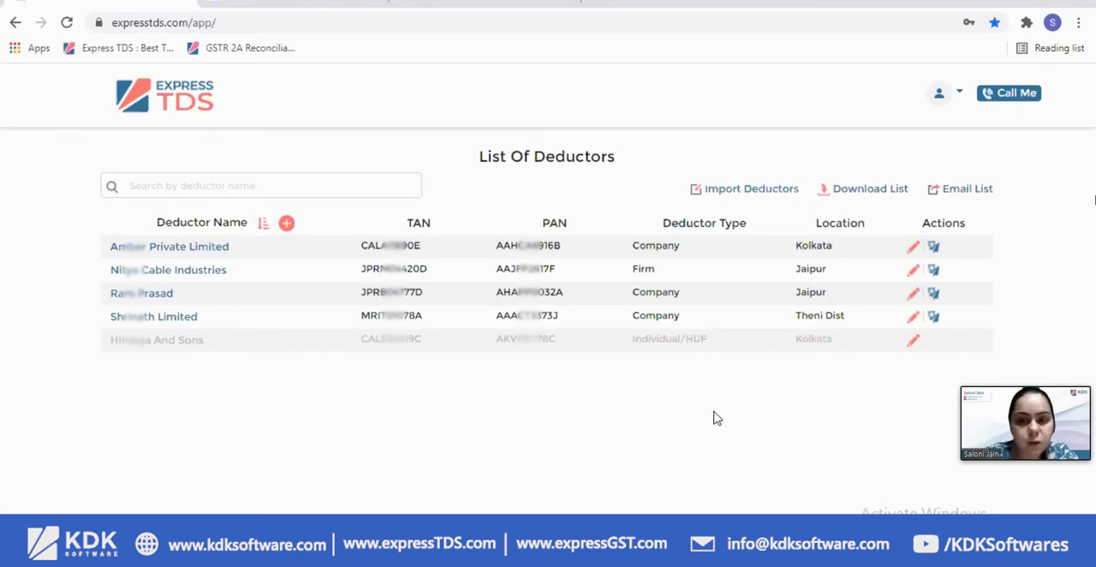
Import deductors from the Seminar folder's files Correction_202021_24Q_Q2, Deductor_24Q_2020-21_Q4 and Errored_202021_24Q_Q1
click(751, 191)
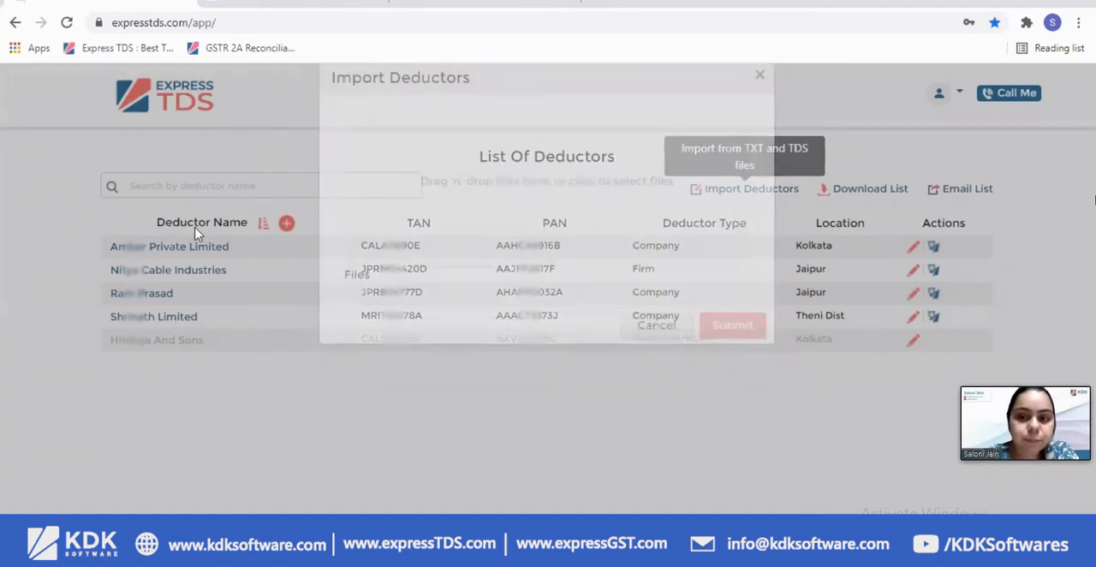
click(483, 247)
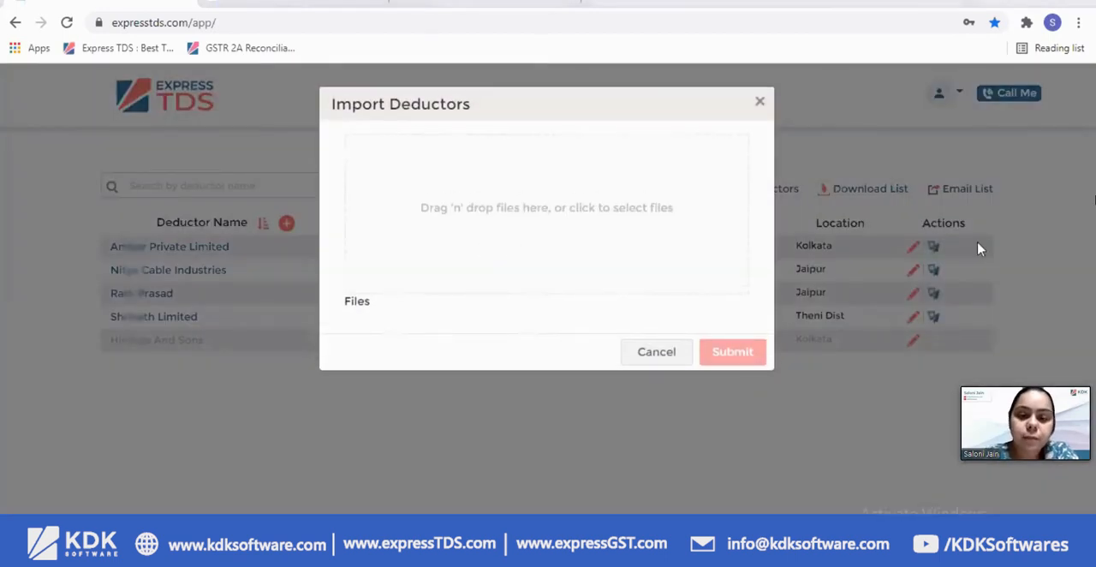
drag(218, 173, 305, 96)
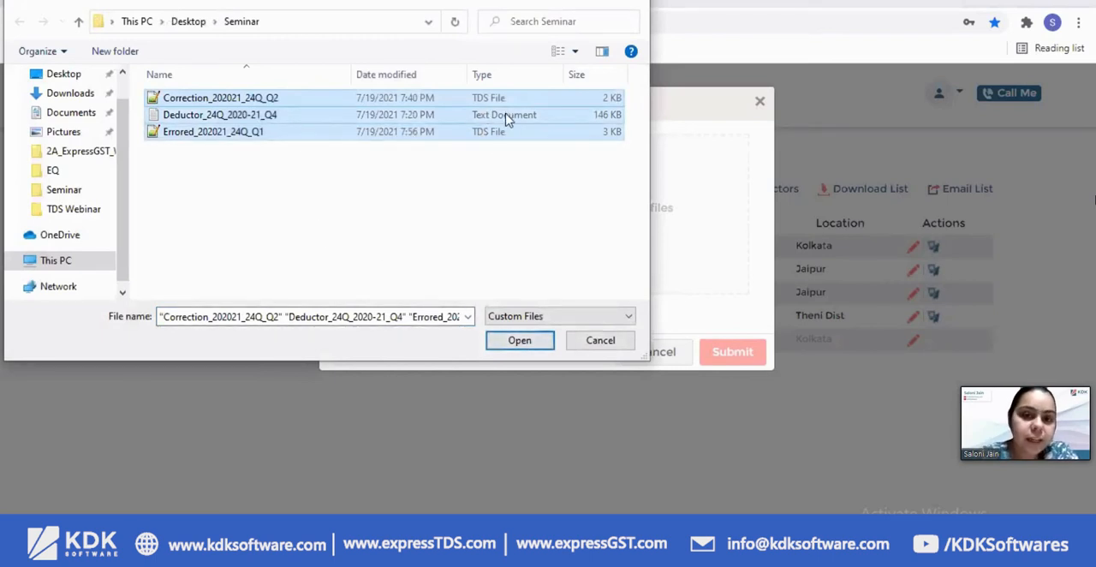
click(512, 340)
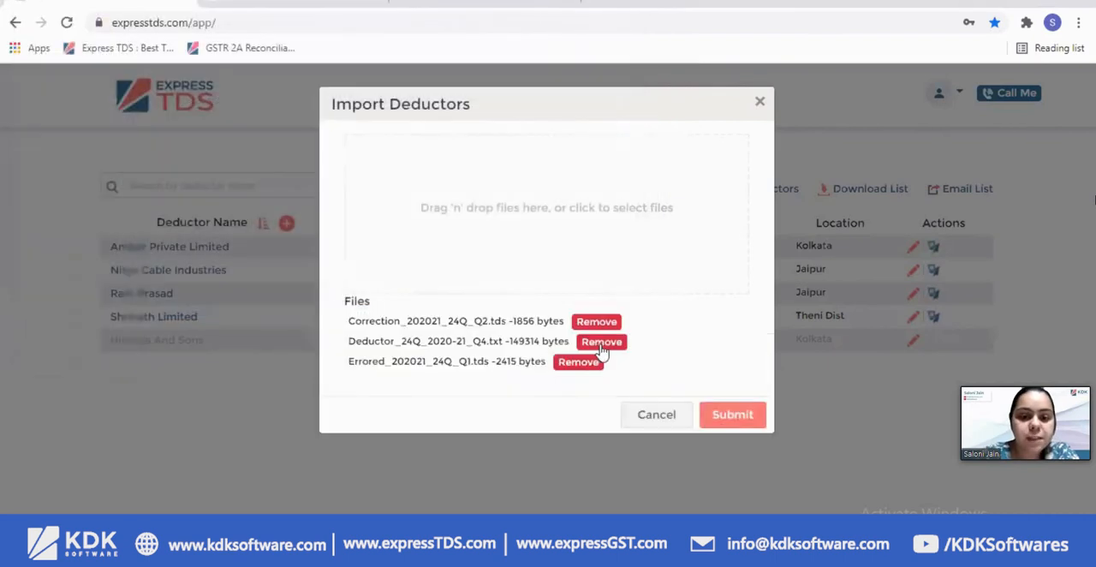
click(710, 417)
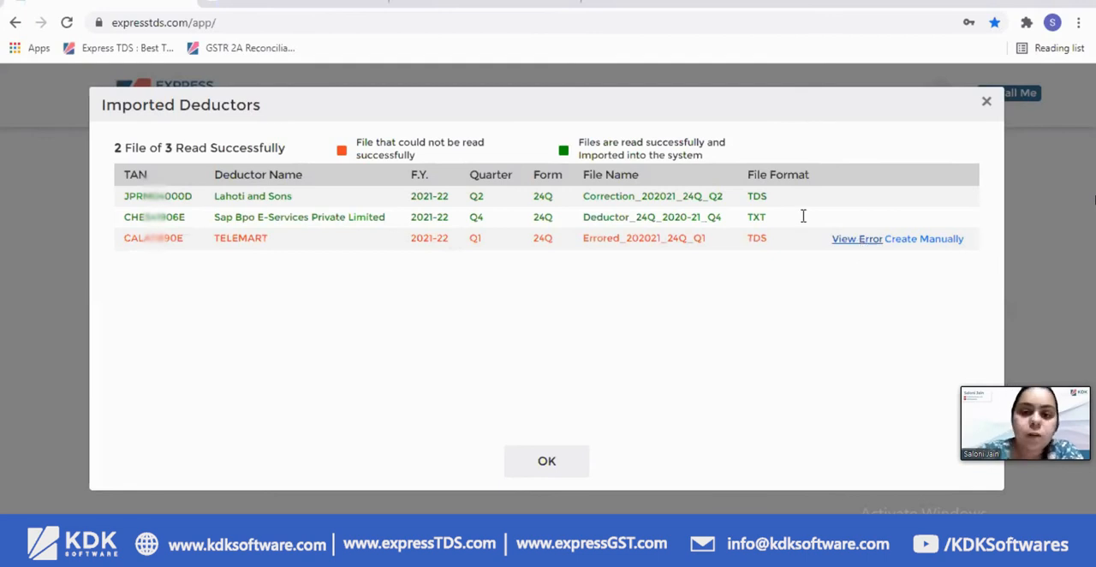
Review the imported deductors, view the error details of the TELEMART file, and return to the deductor list
drag(154, 197, 785, 201)
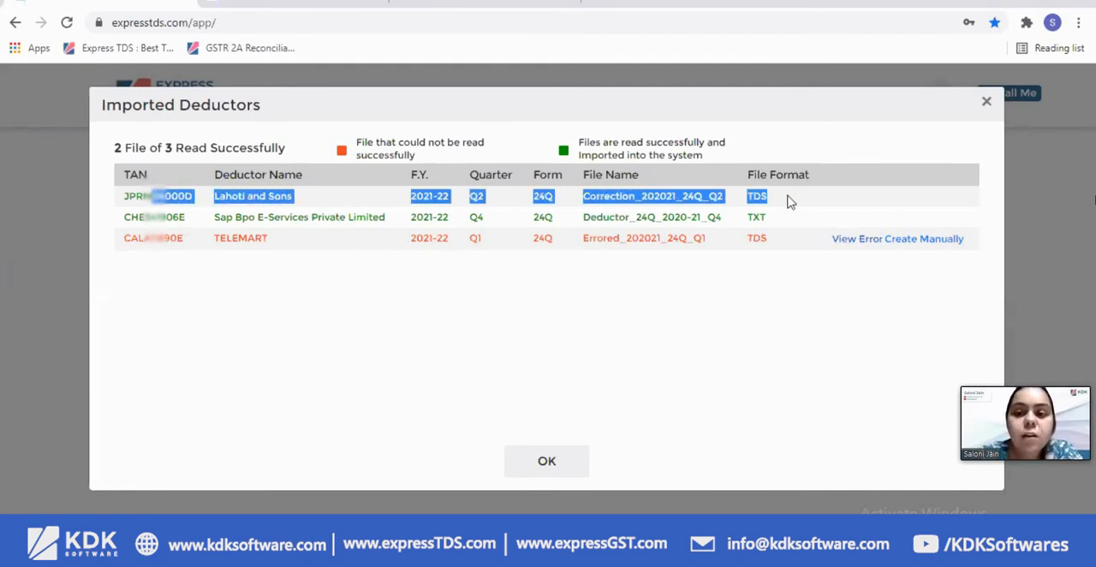
click(842, 241)
drag(276, 294, 625, 288)
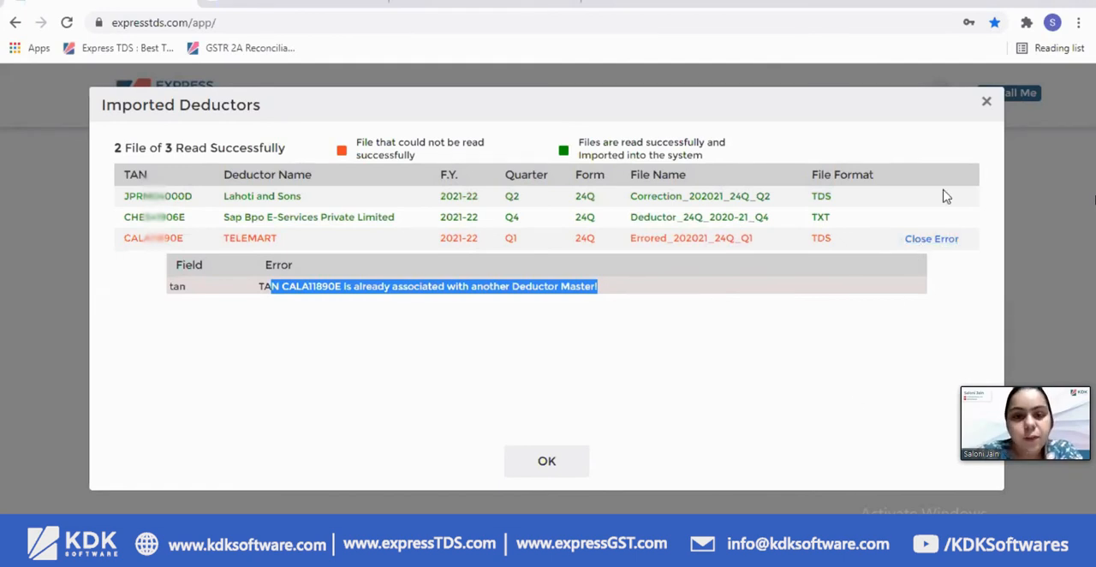
double_click(585, 196)
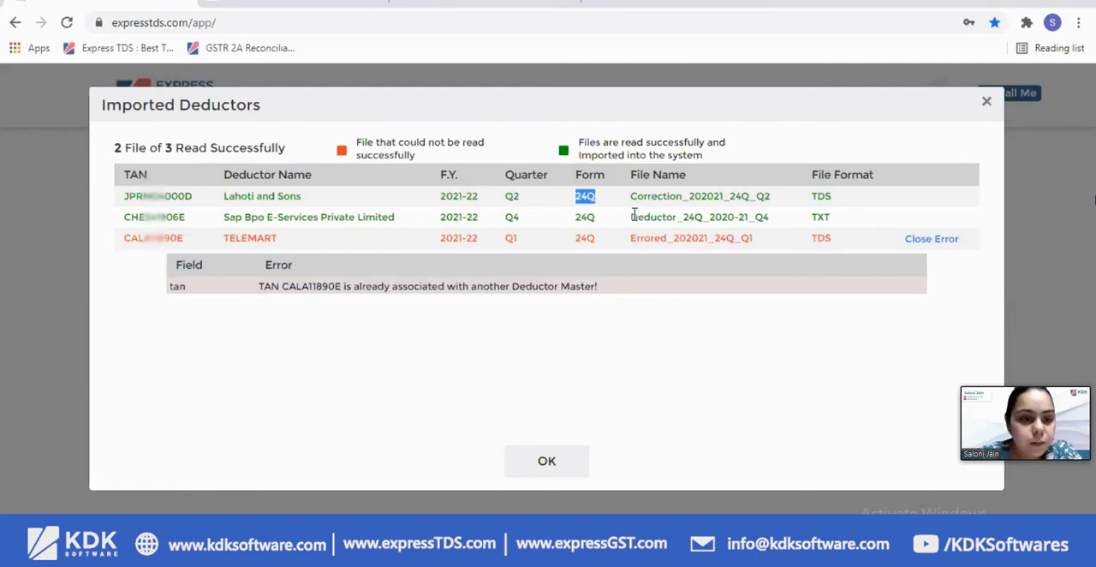
click(986, 101)
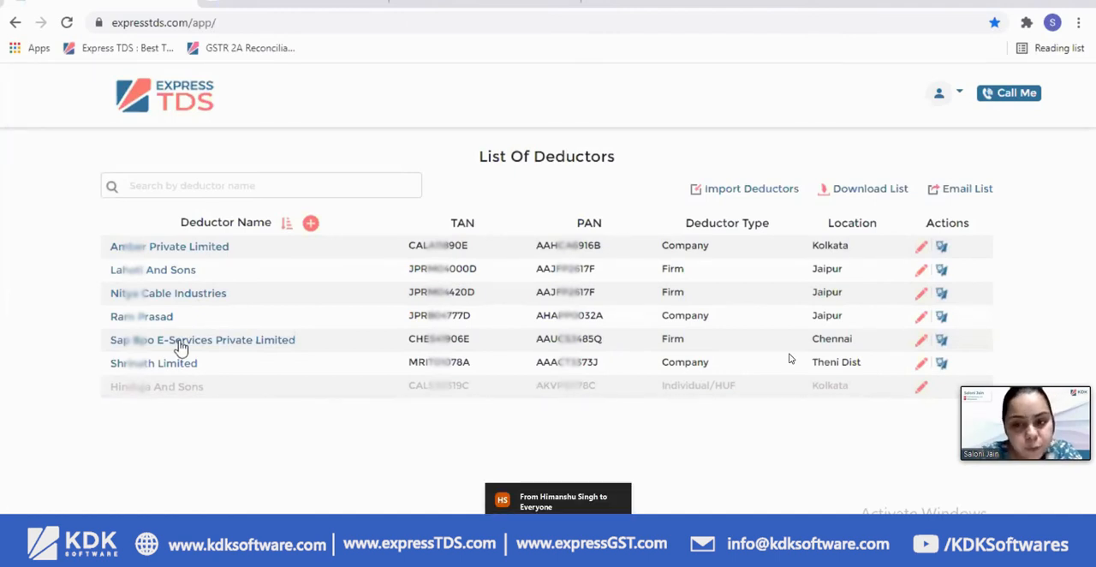
click(558, 500)
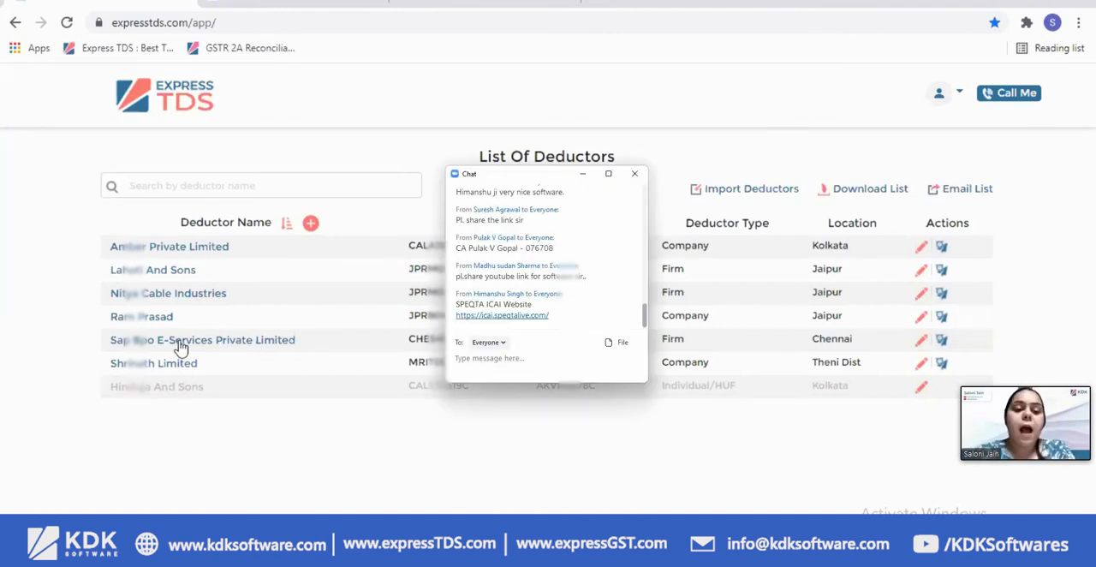
click(636, 174)
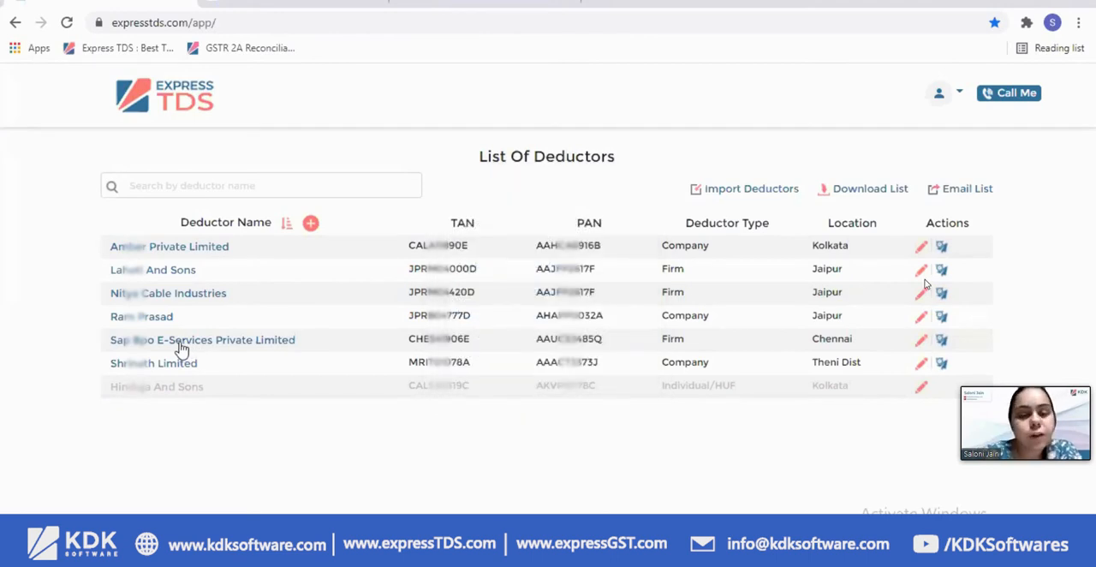
Create a Regular return for Sap Bpo E-Services Private Limited with financial year 2020-21, quarter Q4 and form type 24Q
click(180, 342)
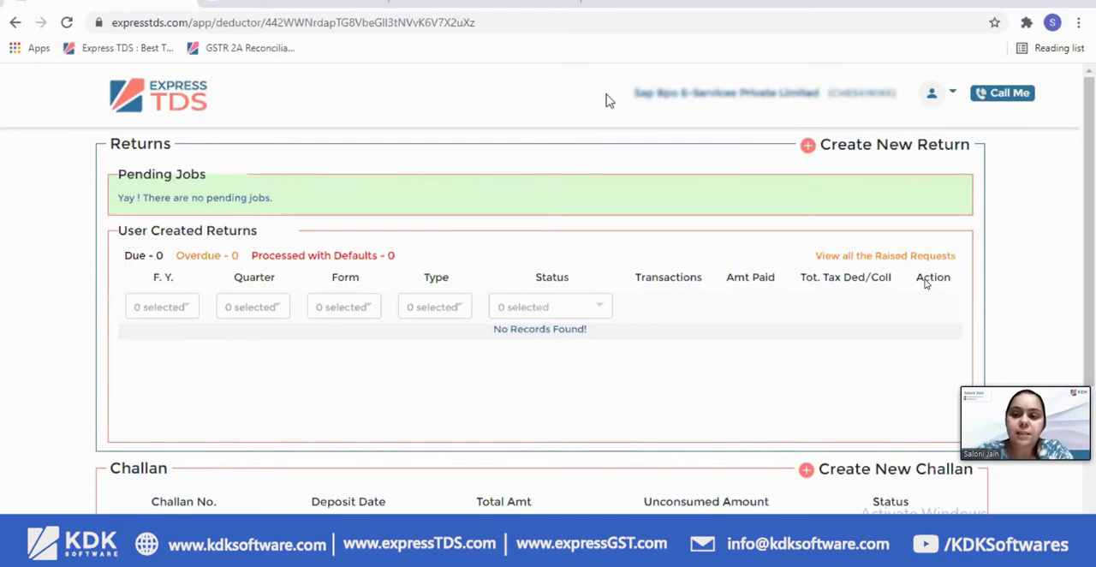
click(907, 150)
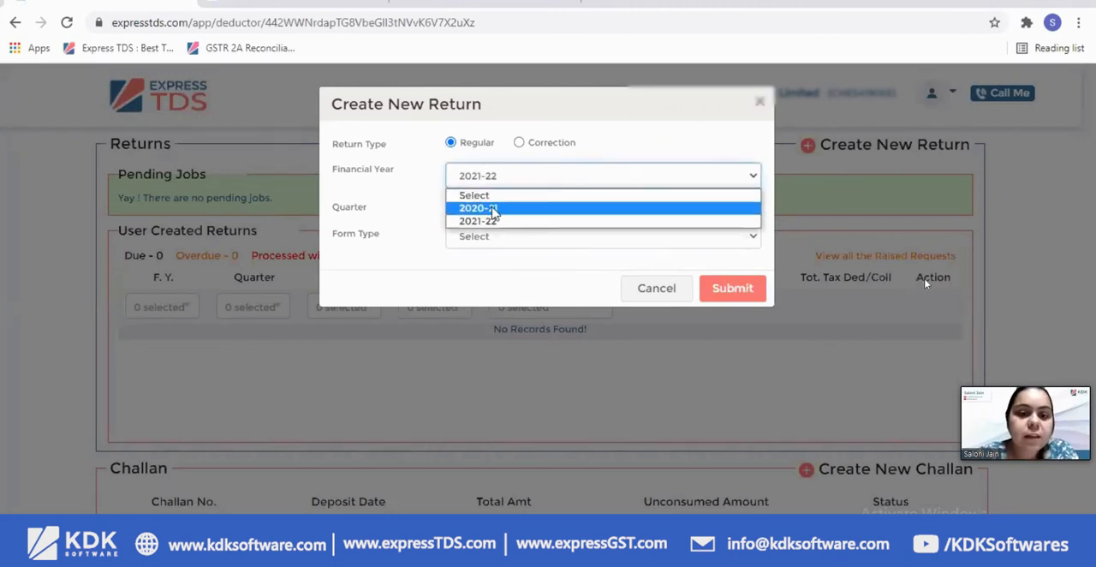
click(484, 208)
click(566, 206)
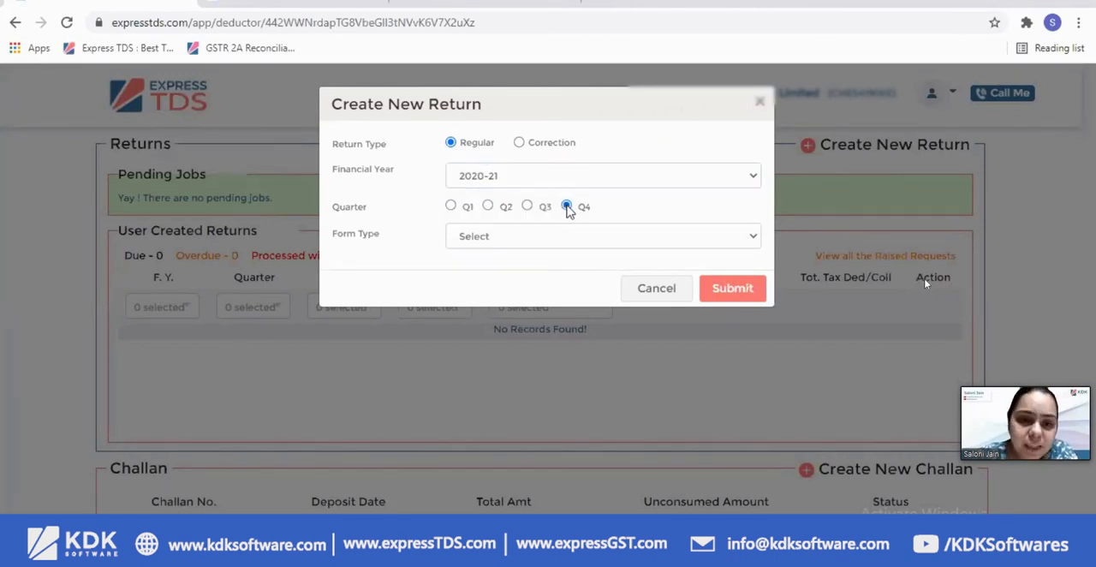
click(518, 238)
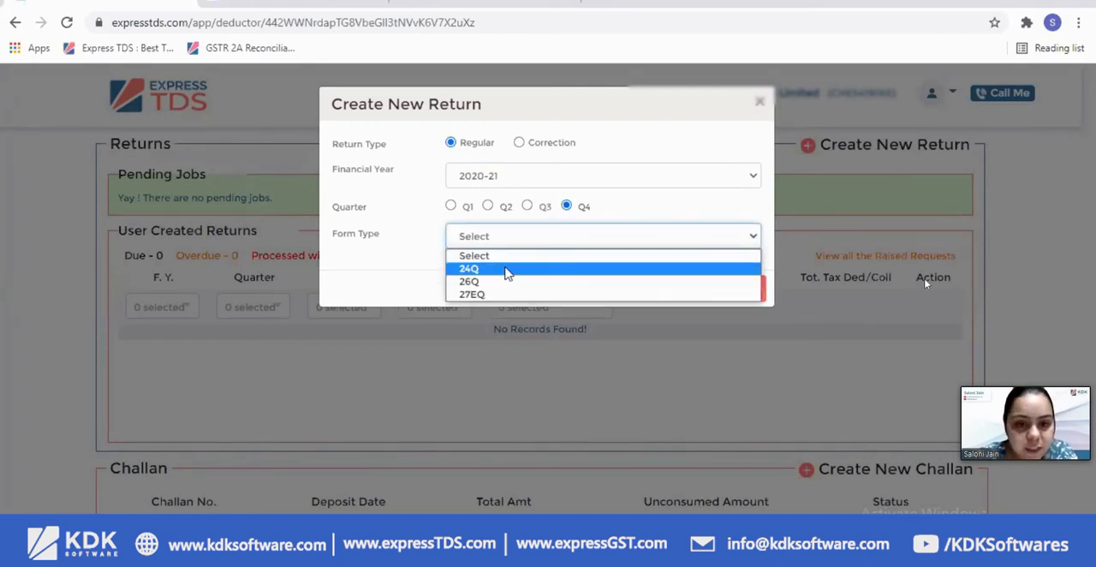
click(507, 270)
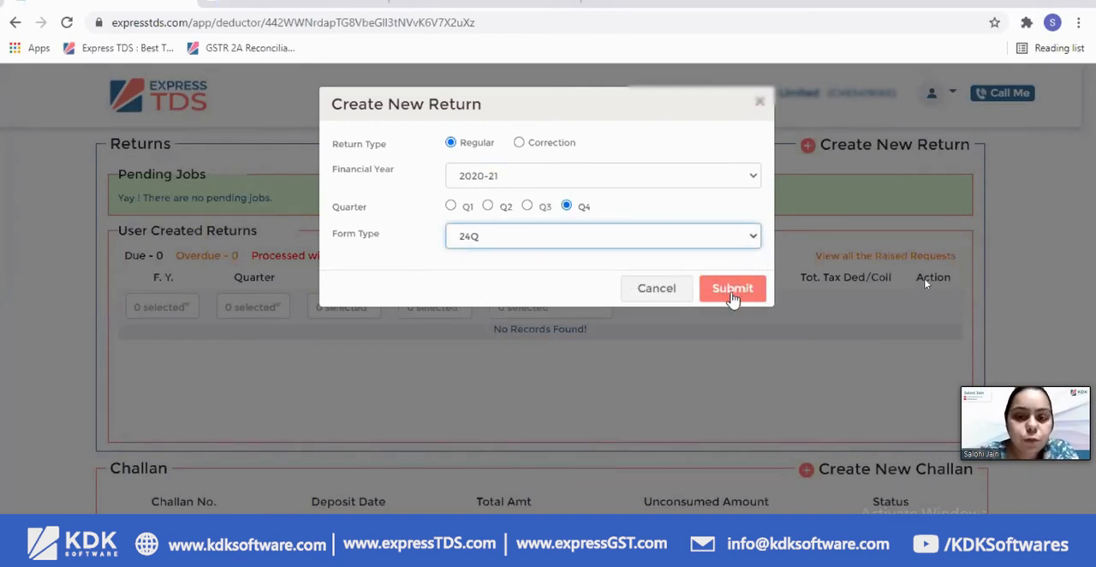
click(729, 292)
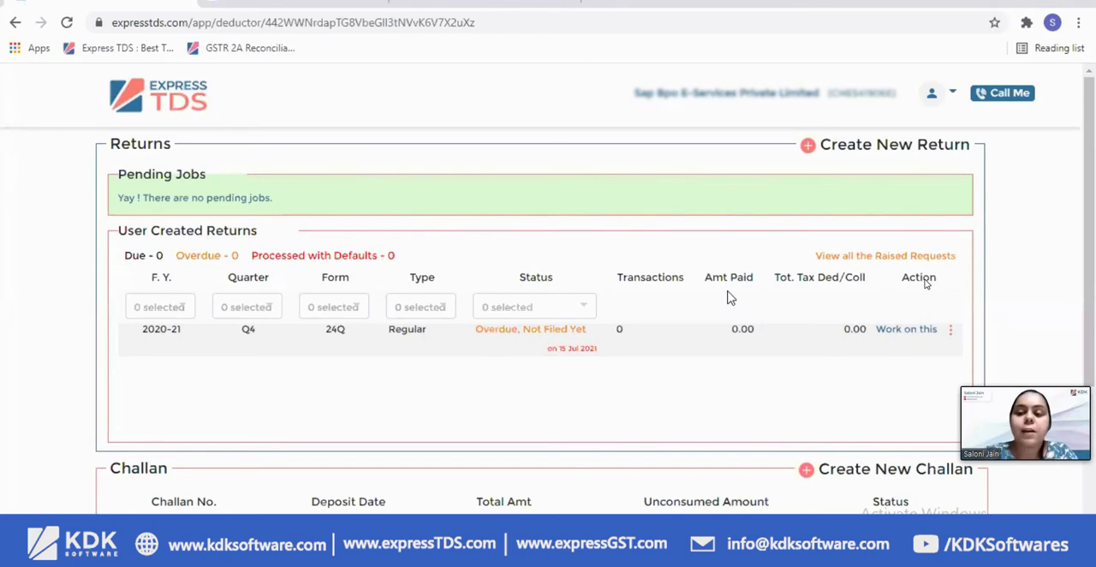
Open the 2020-21 Q4 24Q return and import ExpressTDS_24Q_Test Data from Excel, accepting the overwrite of existing data
click(917, 330)
click(558, 494)
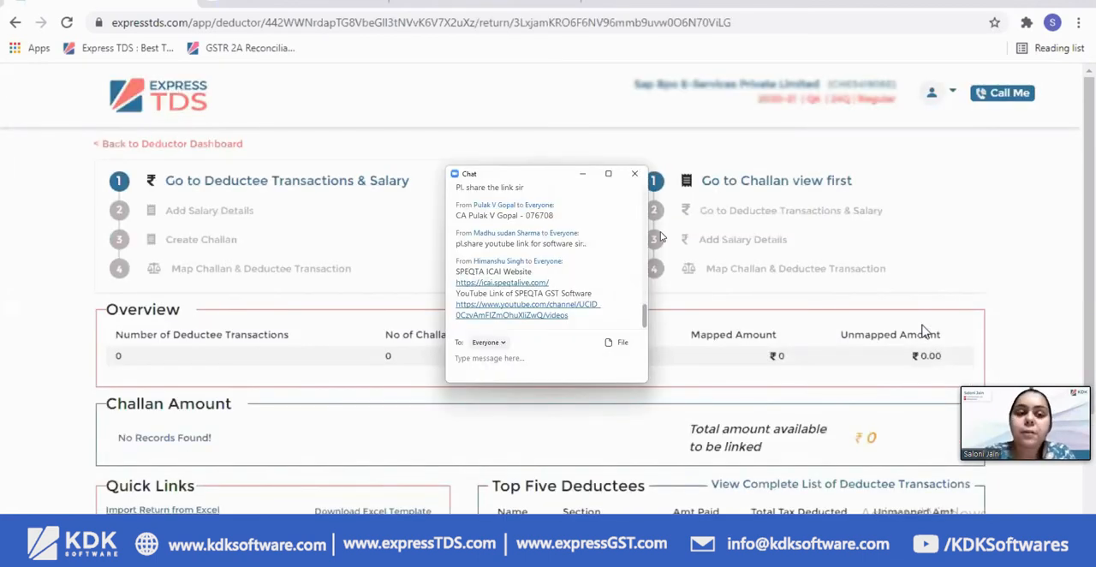
click(642, 174)
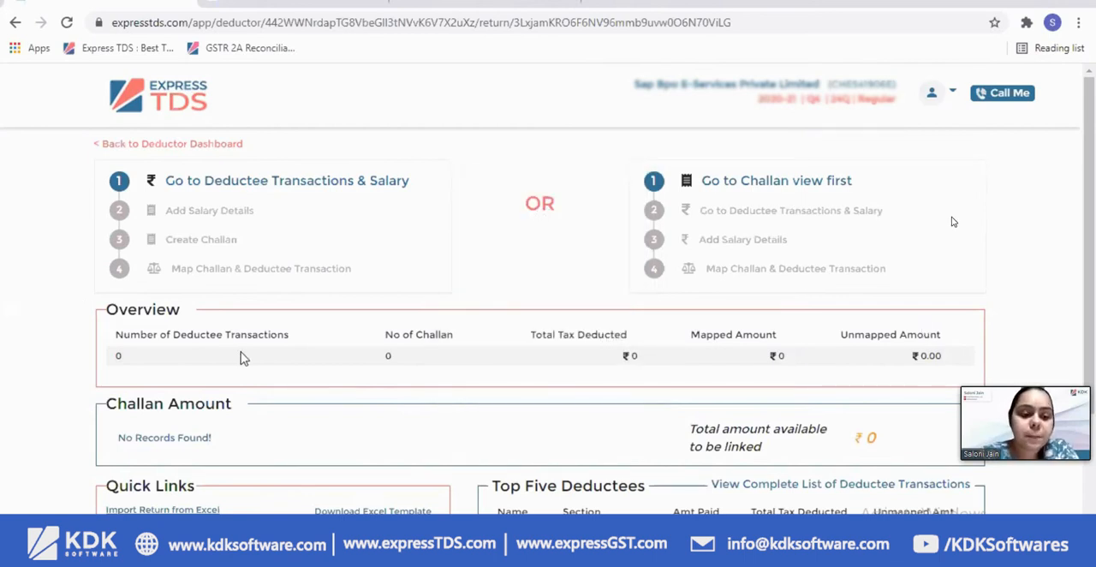
scroll(237, 356, down, 3)
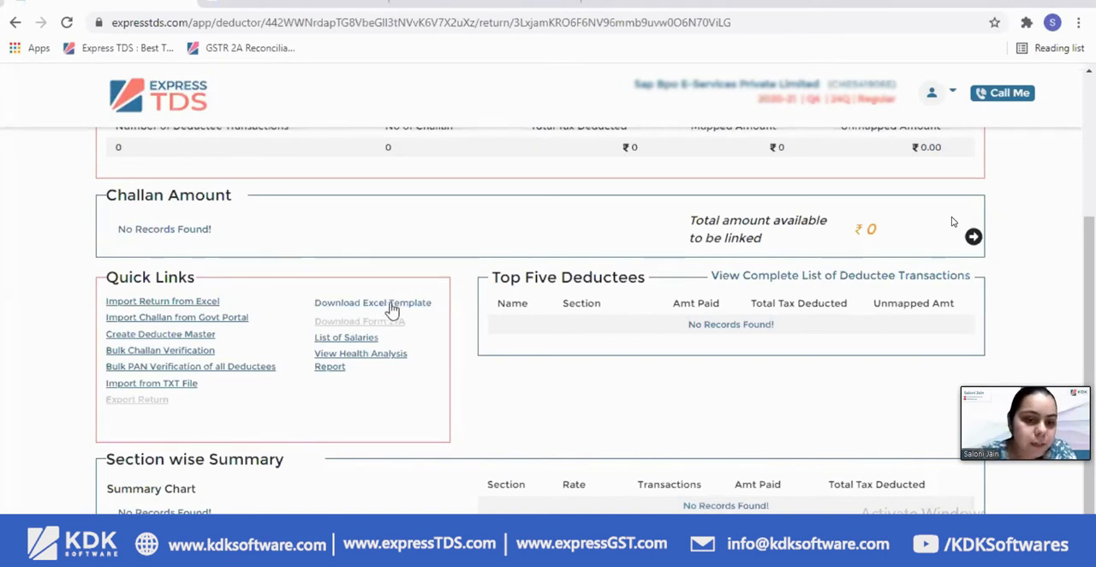
click(140, 305)
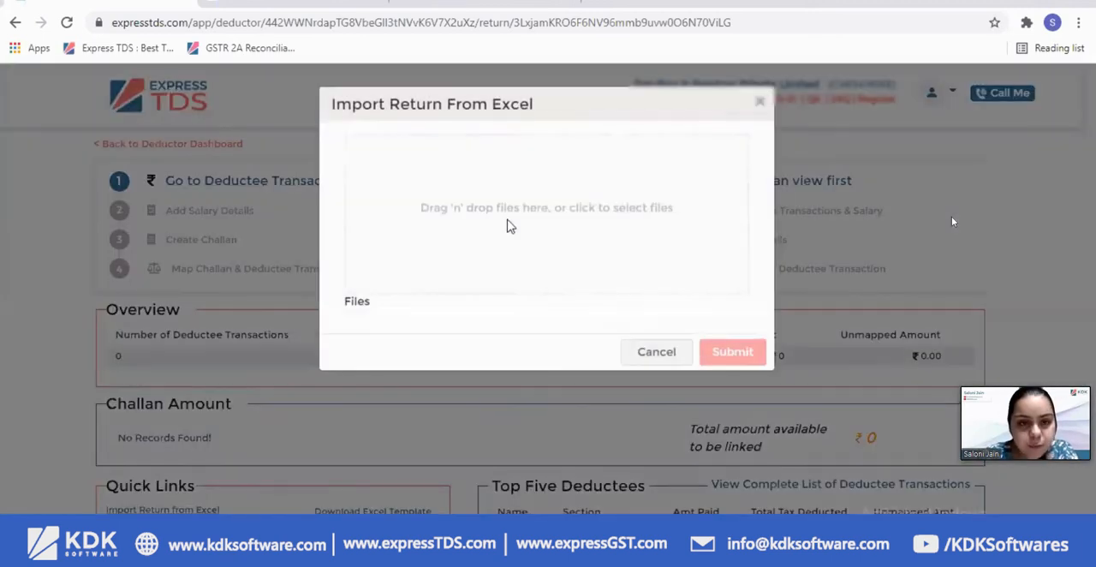
click(507, 224)
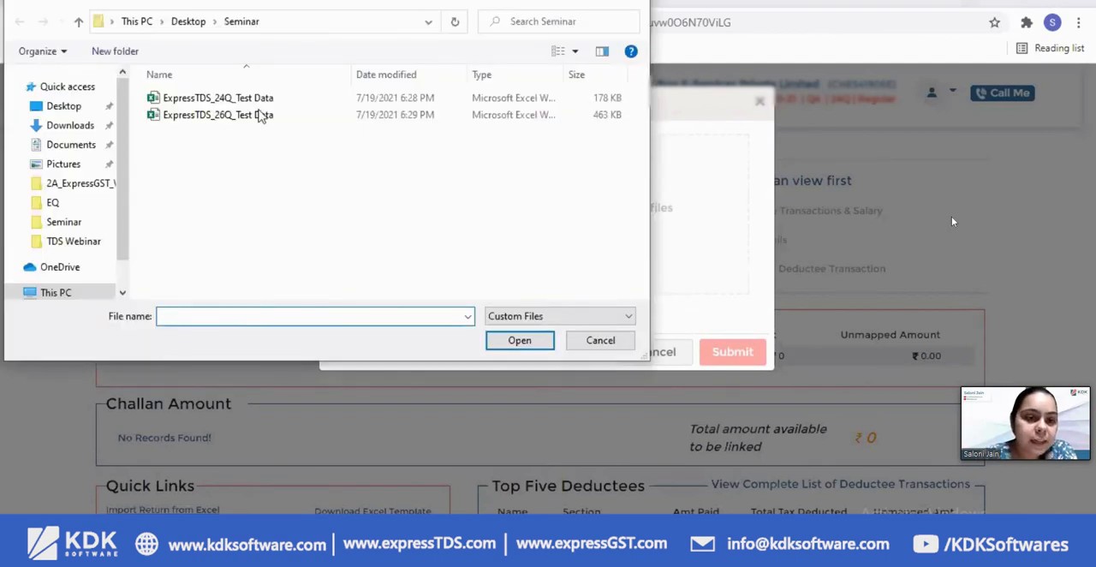
click(210, 100)
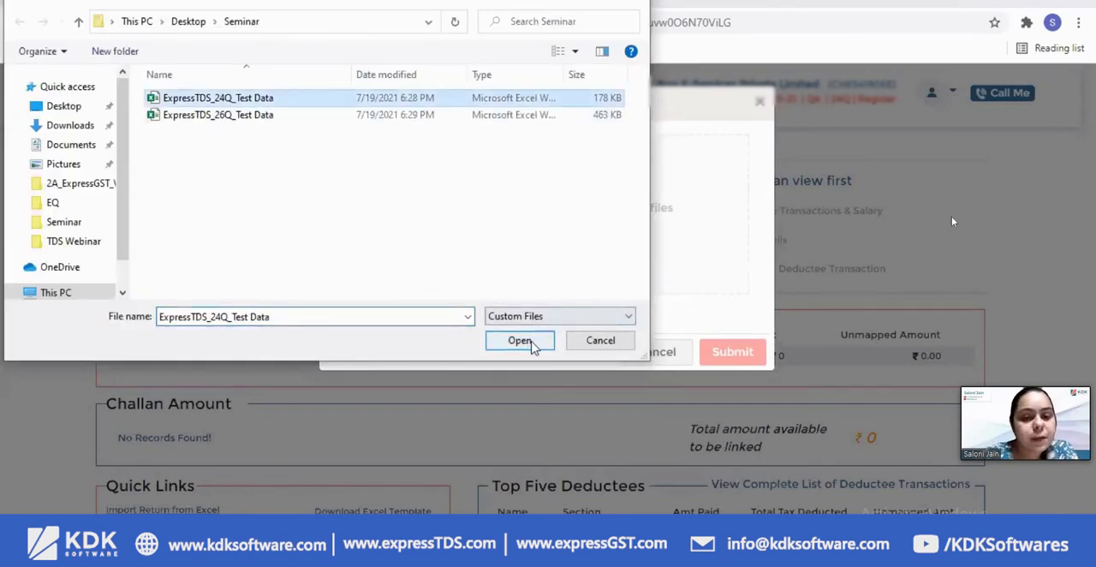
click(520, 343)
click(730, 374)
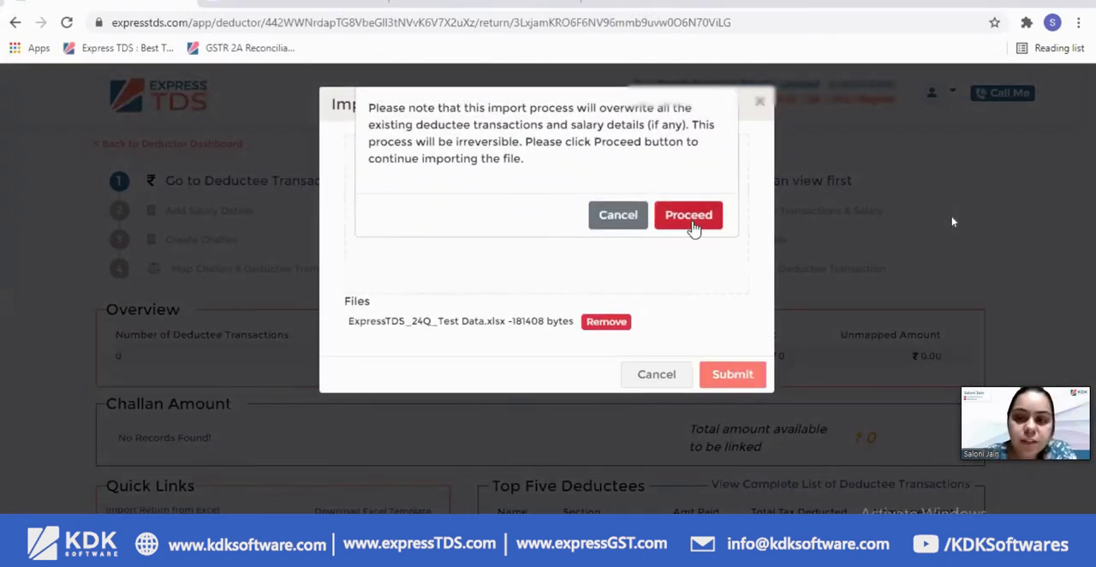
click(692, 226)
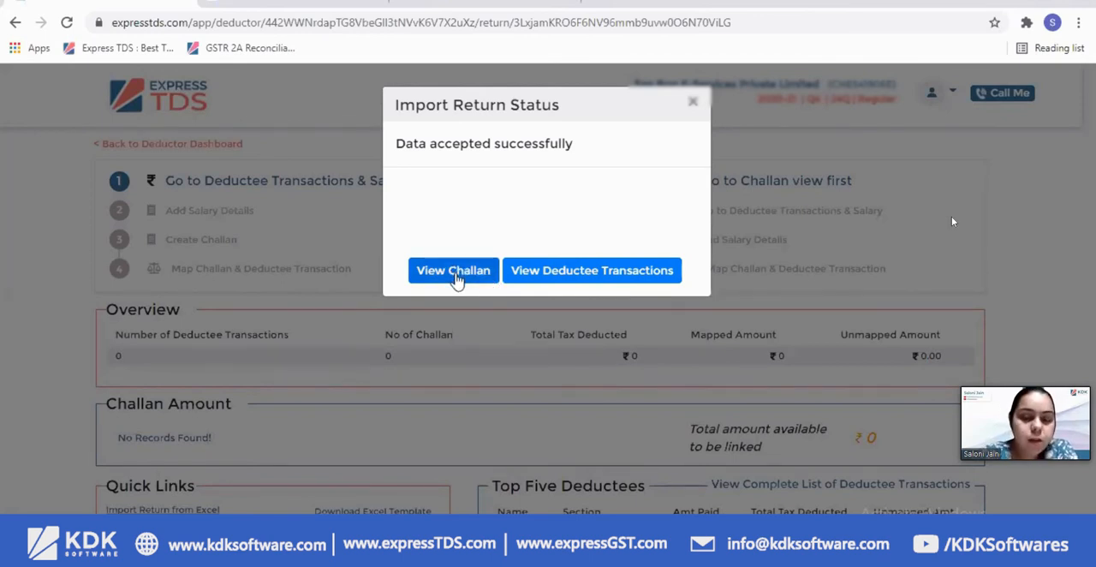
From the imported challans, open the errored imports, set challan ABC's number to 90236, save it and return to the challan list
click(456, 276)
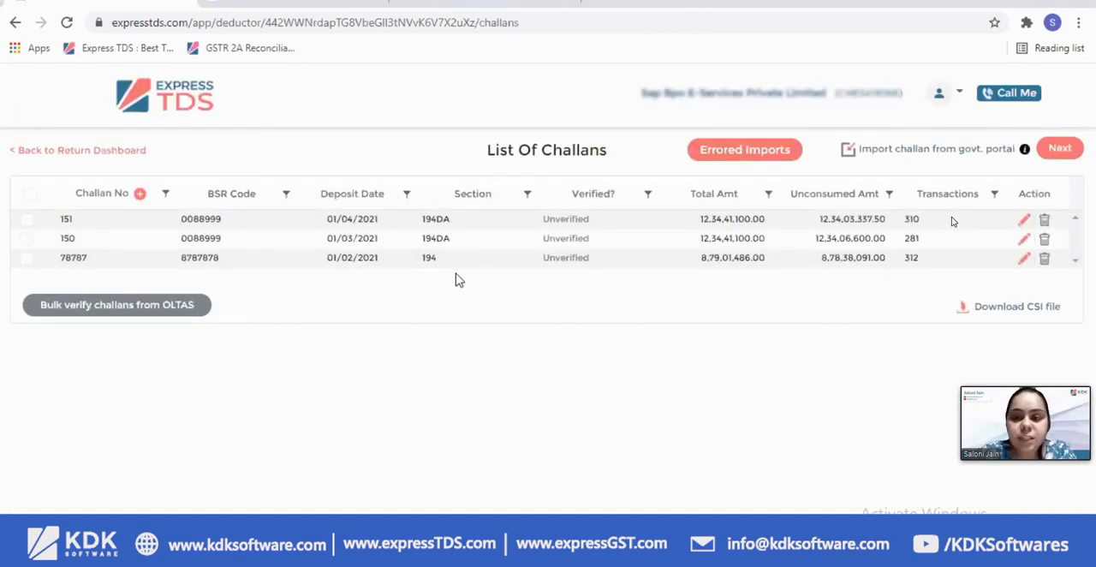
click(743, 152)
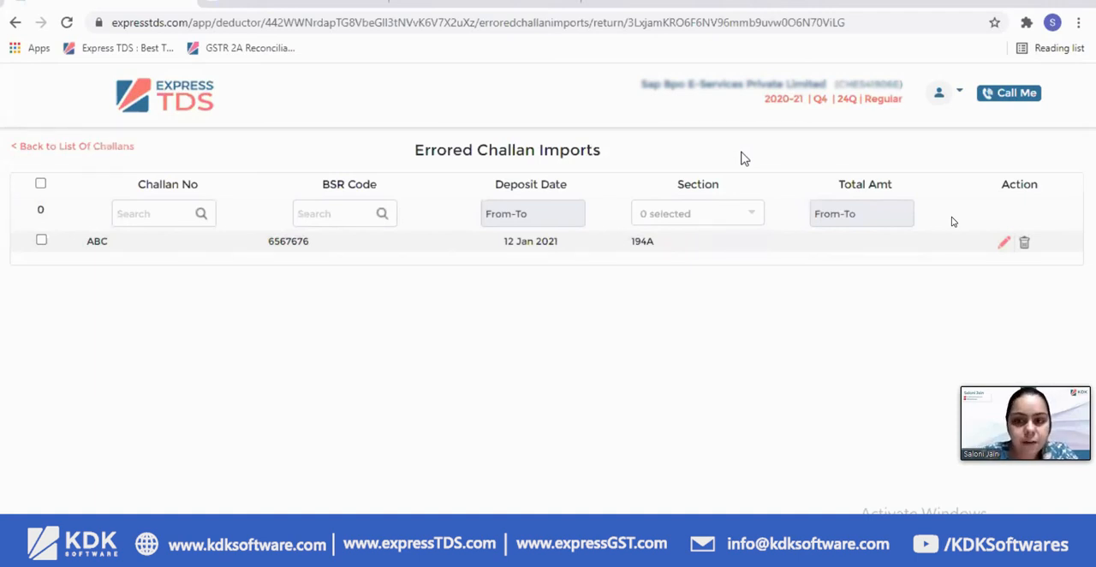
click(1005, 245)
click(640, 173)
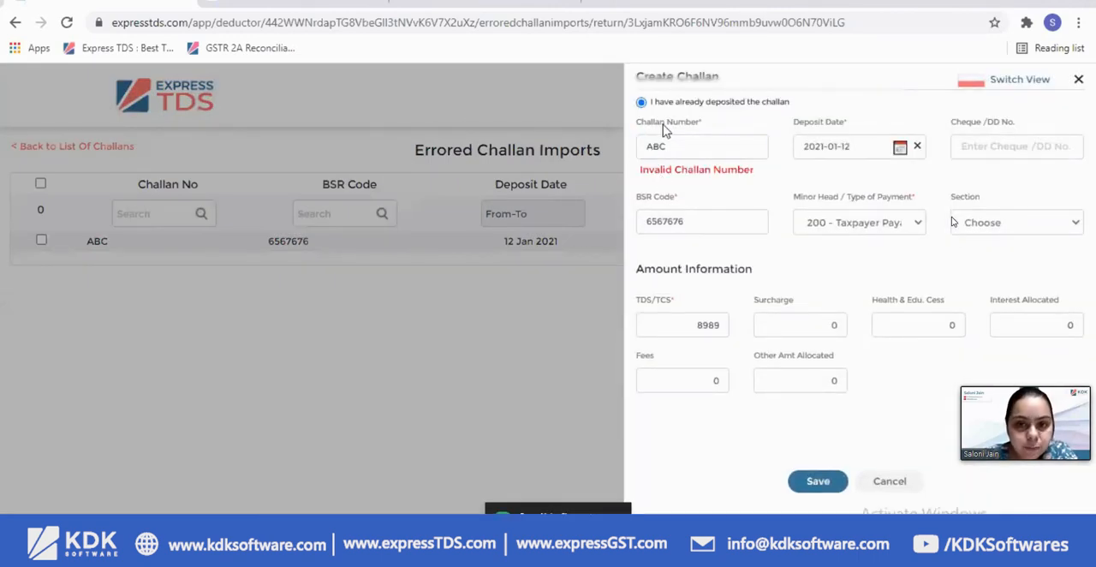
drag(697, 147, 646, 147)
text(90236)
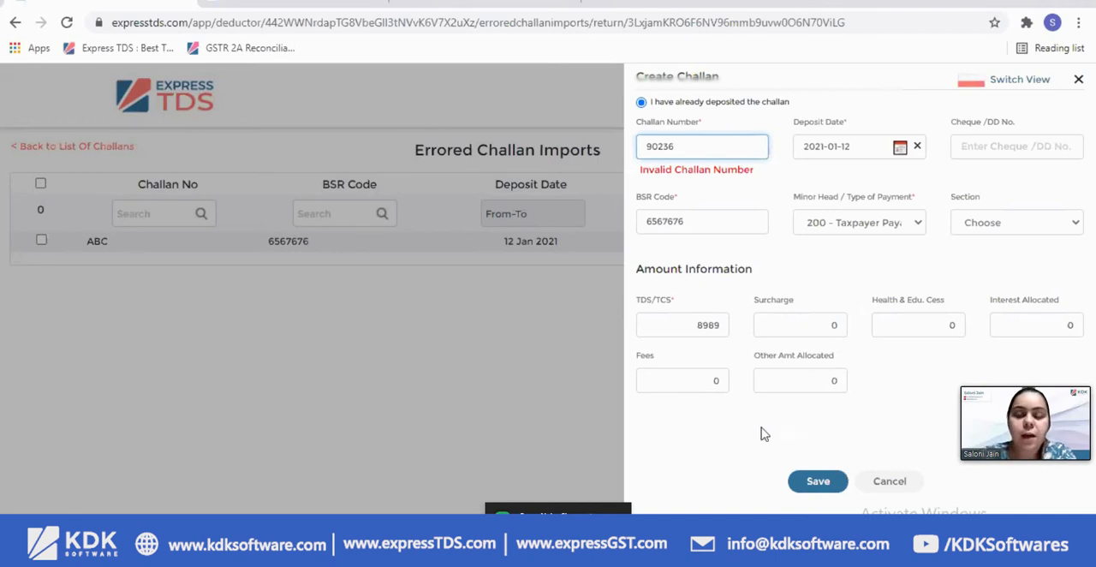
click(557, 509)
click(817, 482)
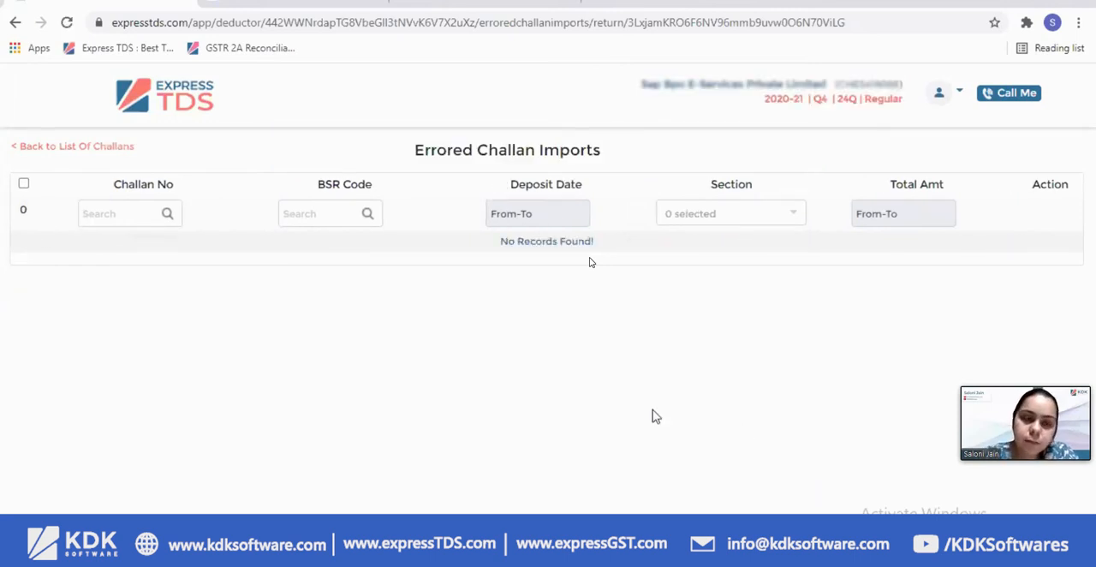
click(69, 148)
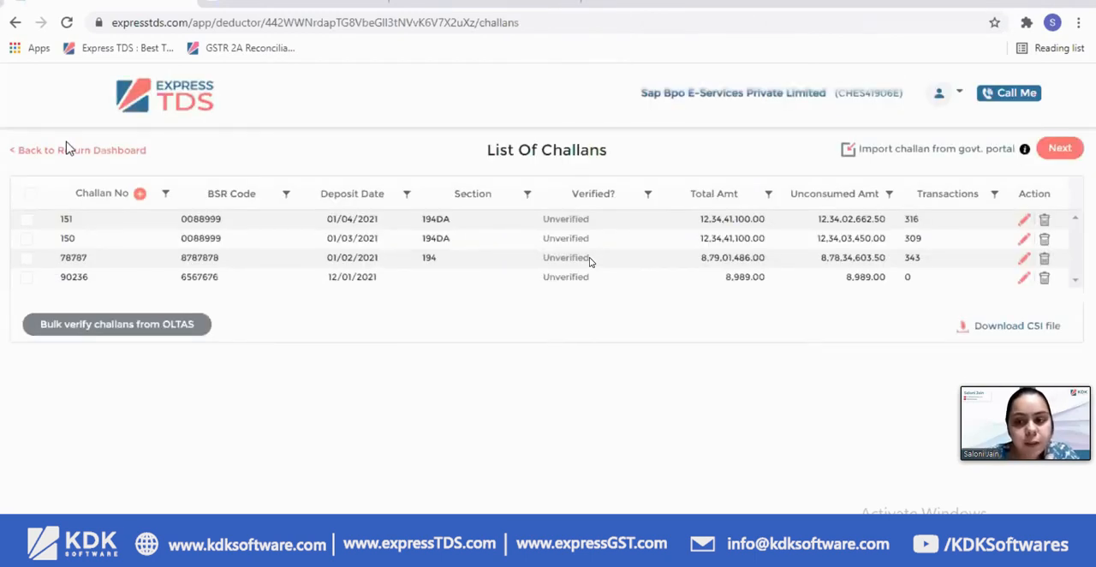
Continue from the challan list to the deductee transactions and open their errored imports
double_click(74, 276)
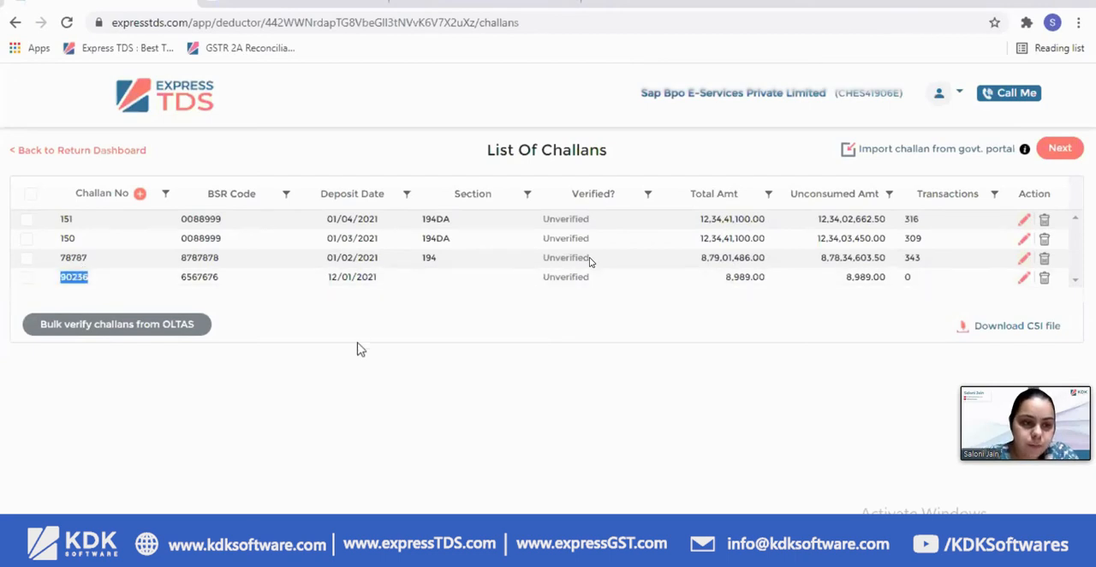
click(1061, 149)
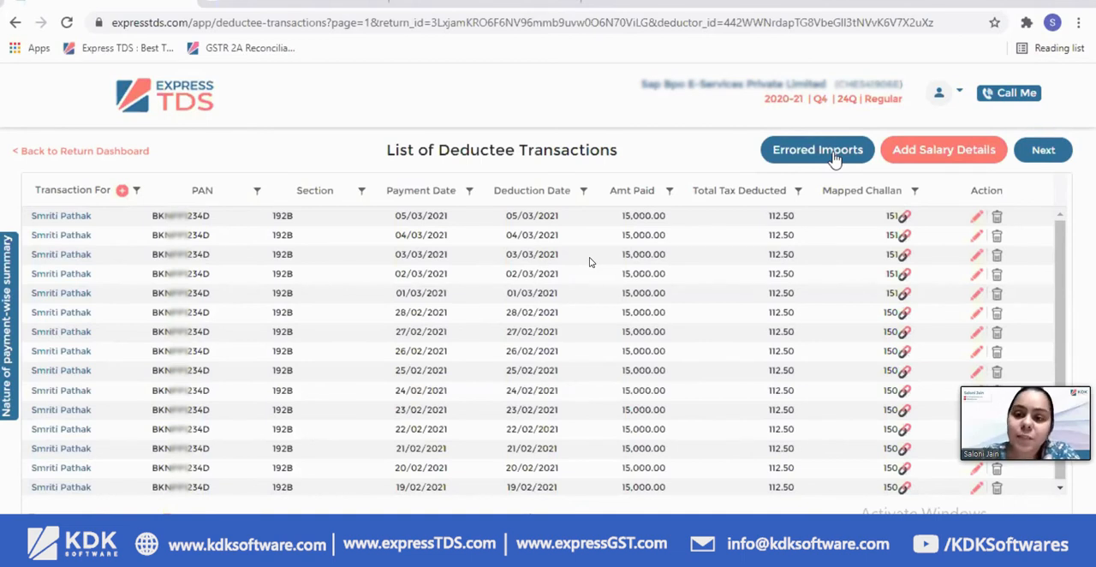
click(834, 155)
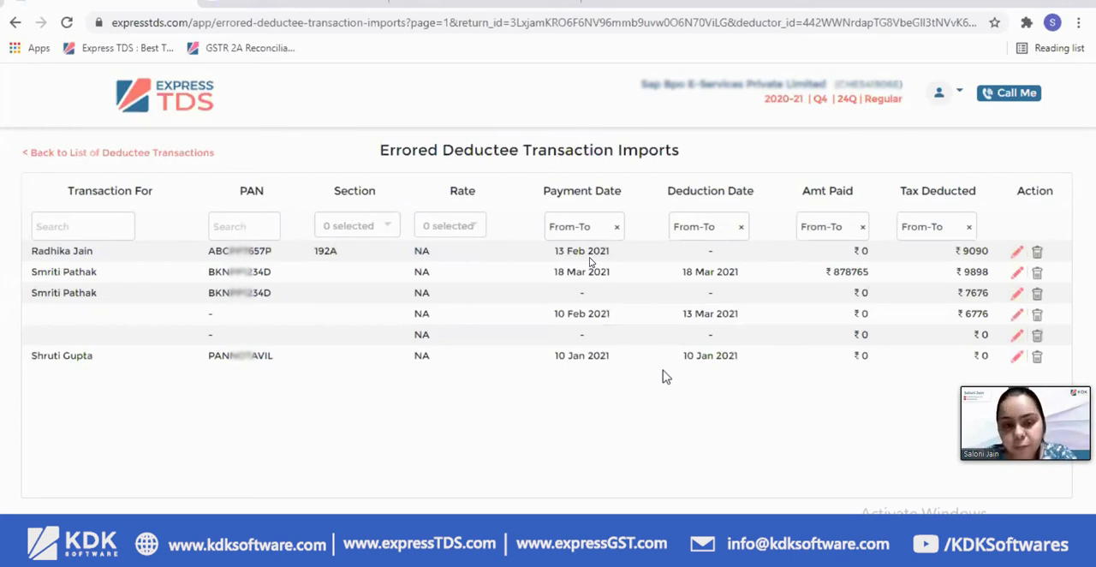
In the first errored deductee transaction, set deduction date 2021-02-13 and amount paid 12900, clear the reason of deduction, and save
click(1017, 253)
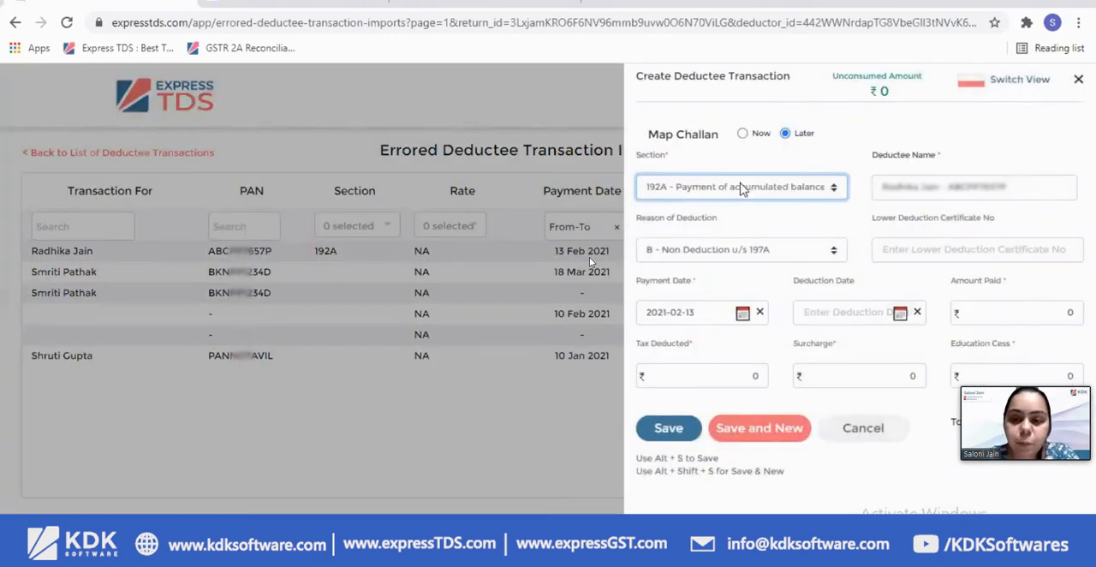
click(694, 311)
key(ctrl+c)
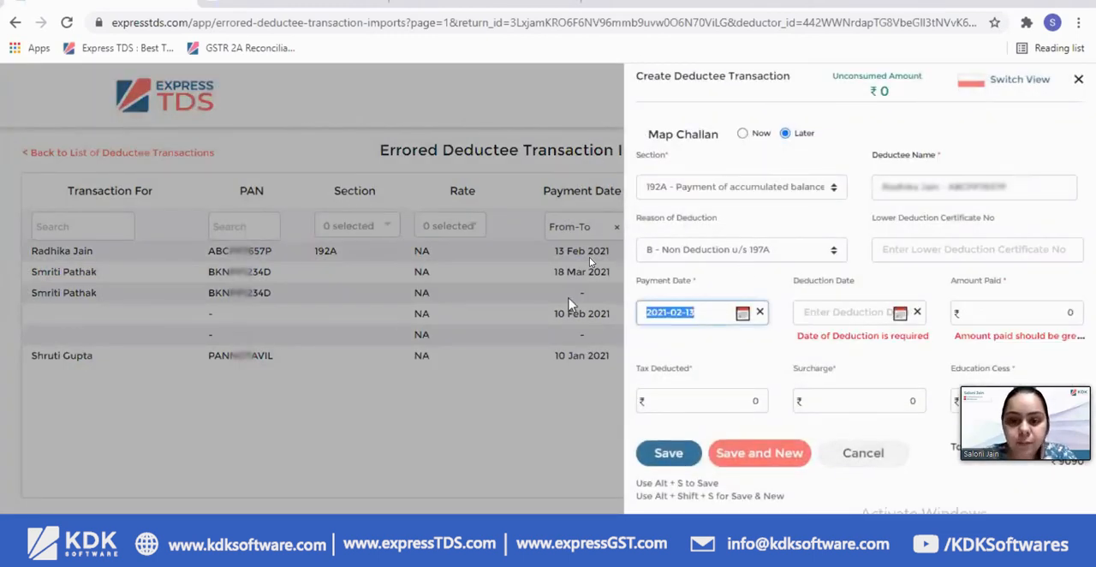
click(861, 312)
key(ctrl+v)
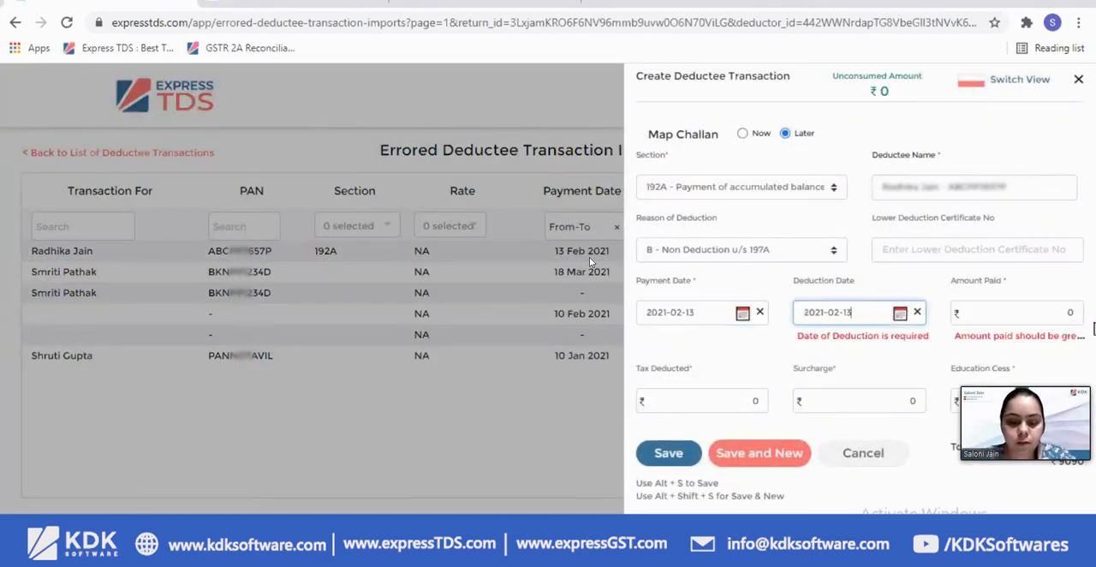
click(1028, 312)
text(129000)
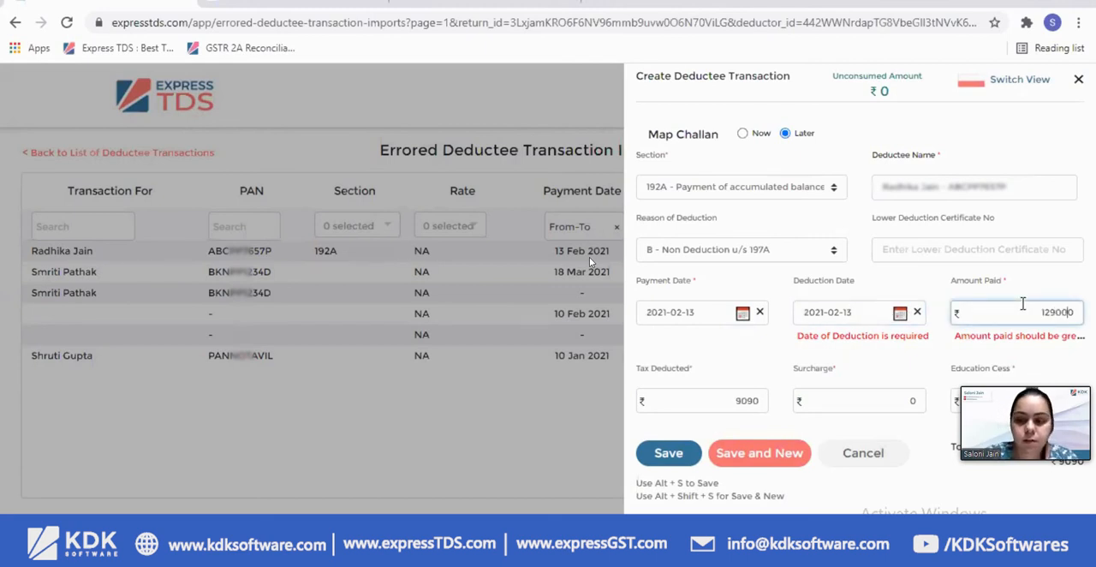
key(BackSpace)
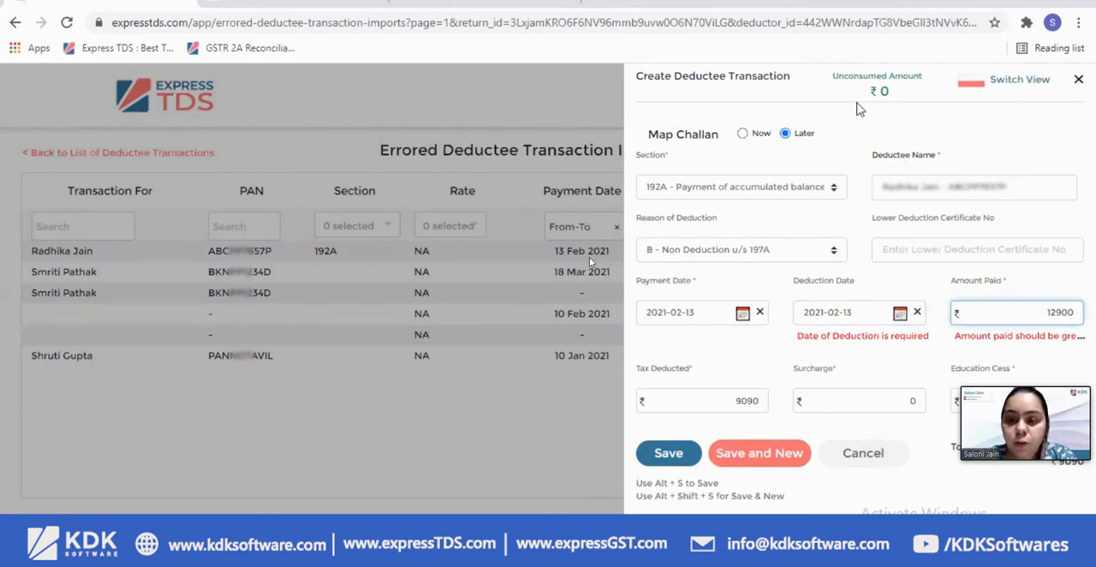
click(715, 250)
click(700, 270)
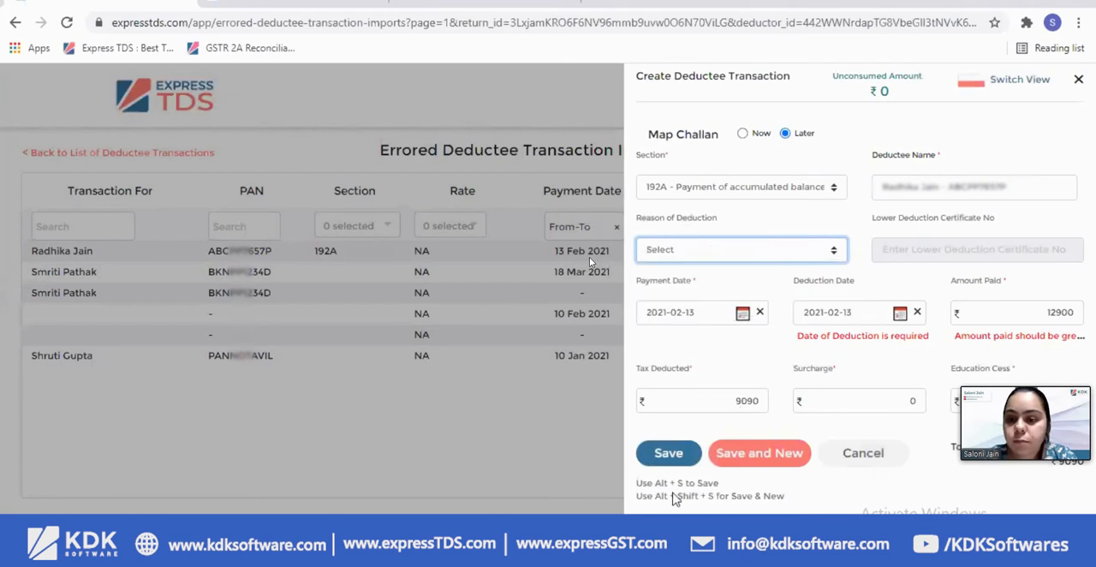
click(685, 453)
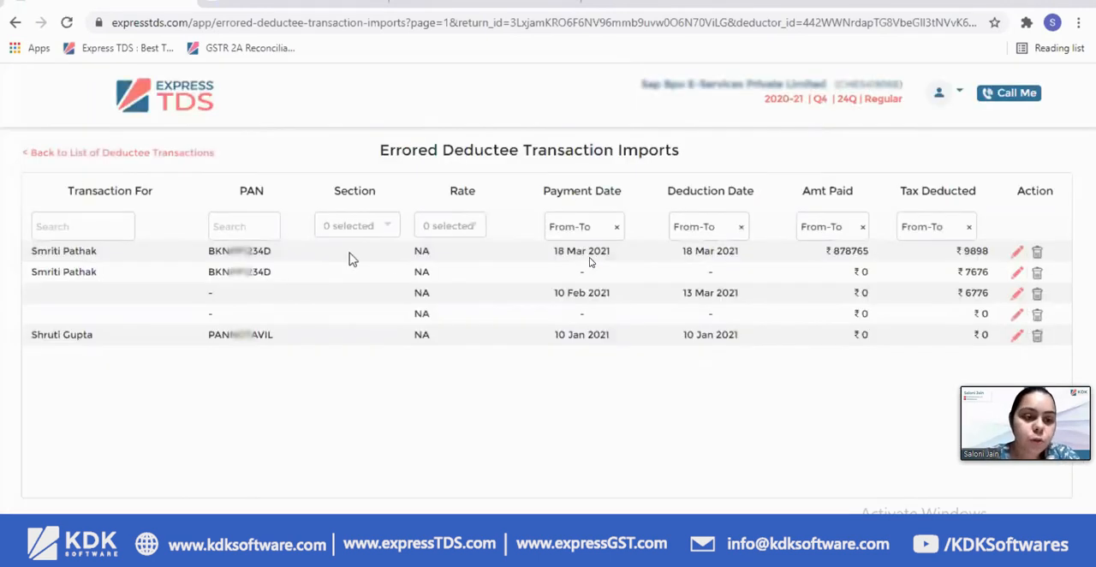
Open the errored transaction dated 18 Mar 2021, set its section to 192A, and try to save it
click(1016, 250)
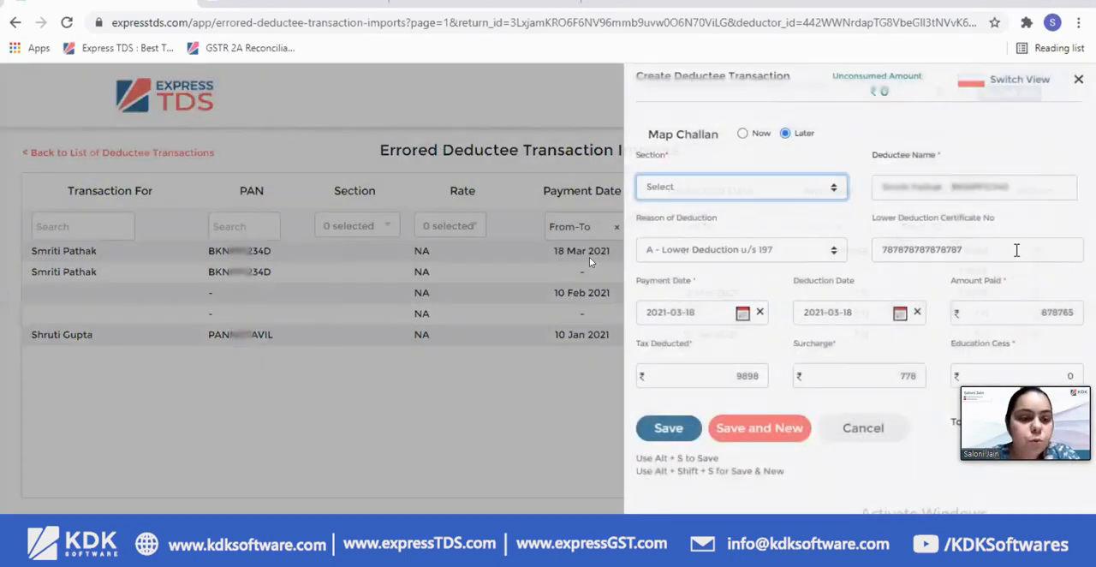
click(753, 188)
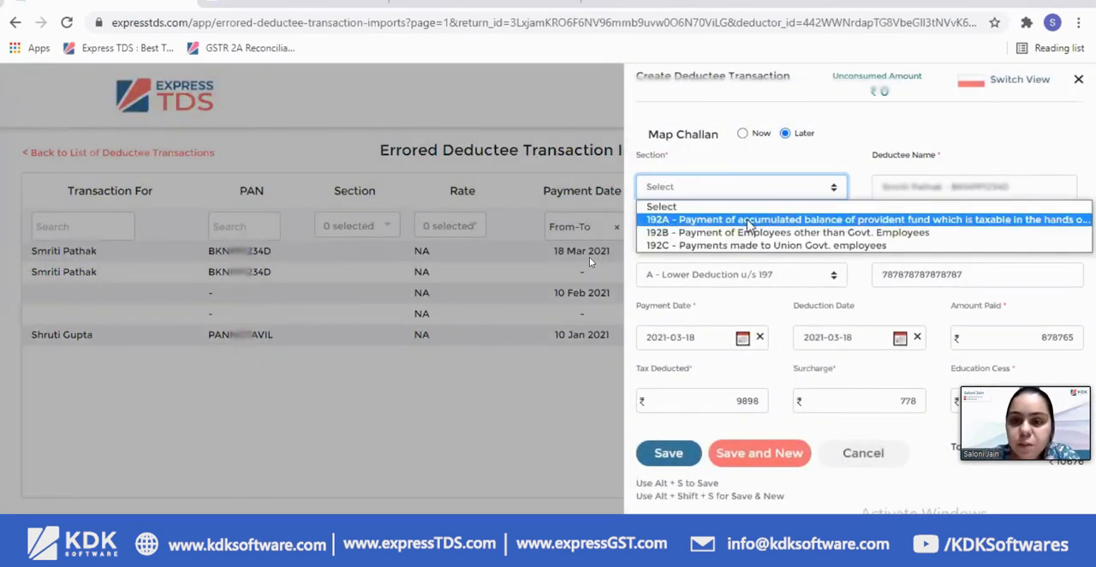
click(750, 224)
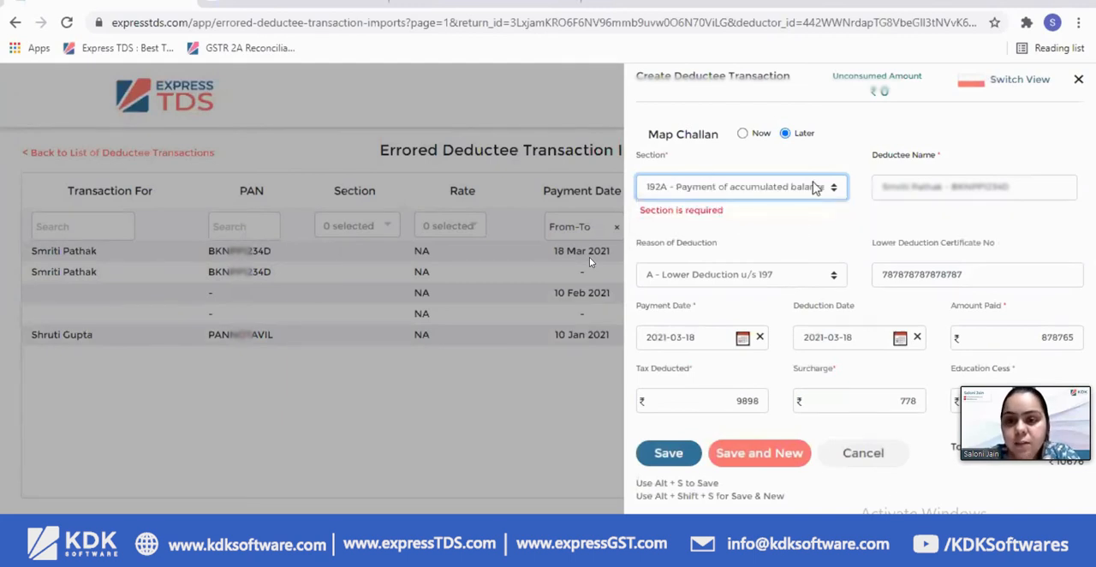
click(691, 459)
Replace the lower deduction certificate number with a 10-character one, save the transaction, and return to the list of deductee transactions
click(753, 249)
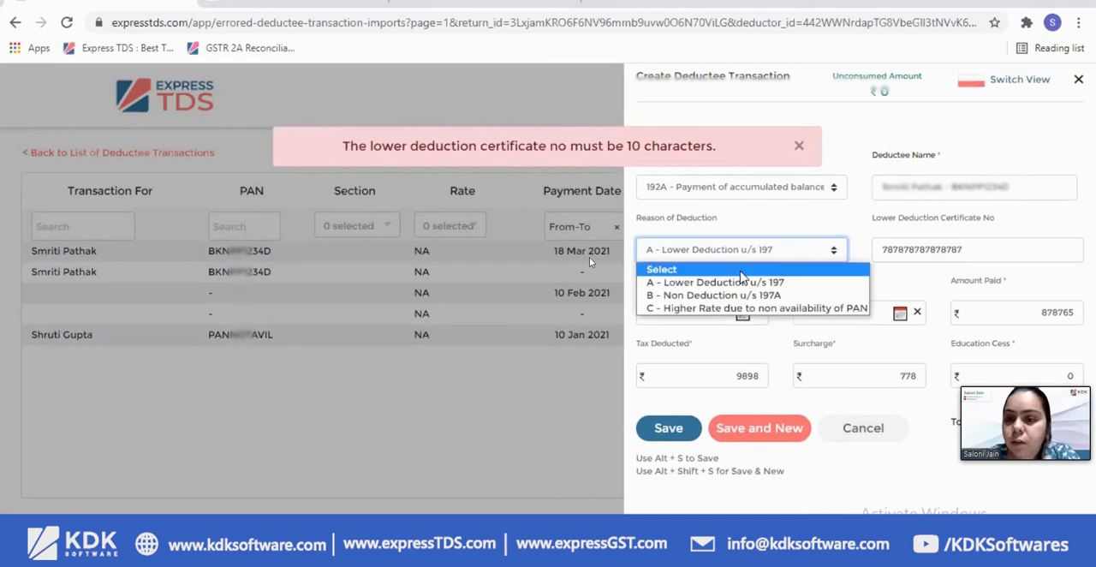
click(931, 255)
drag(935, 250, 1042, 257)
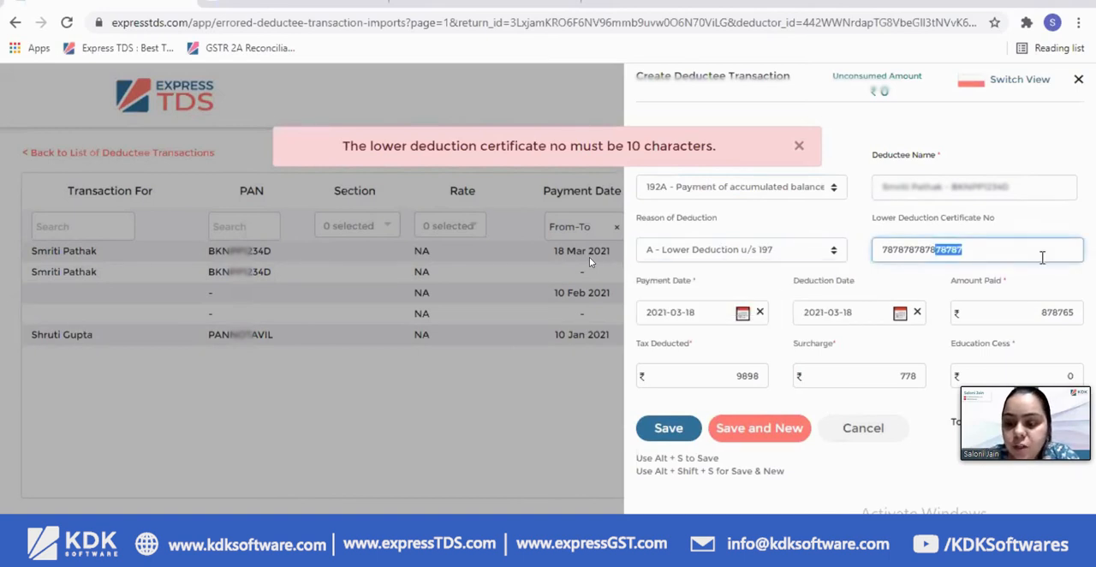
key(BackSpace)
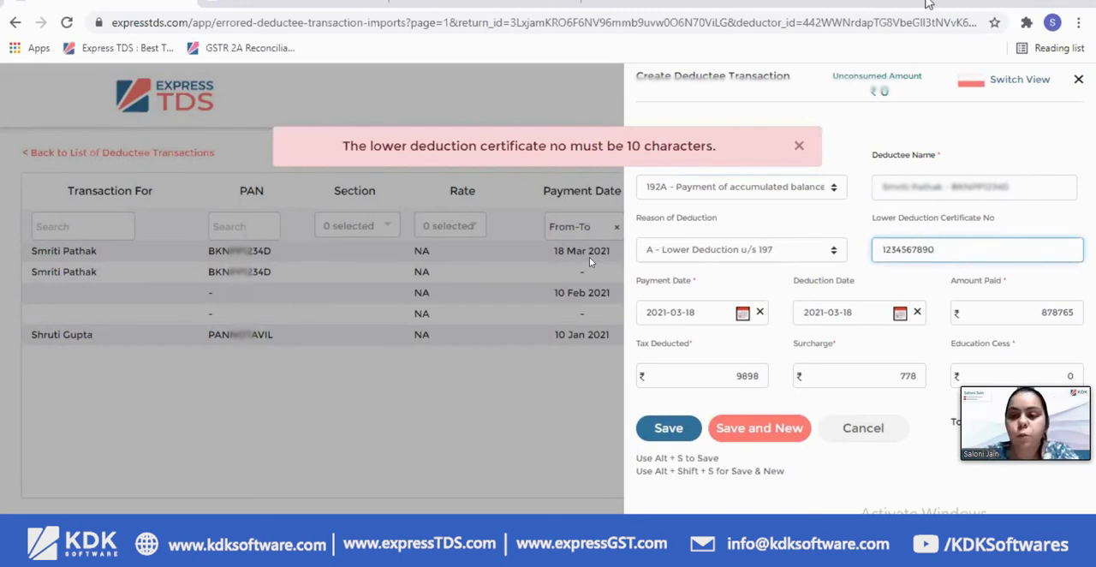
click(665, 426)
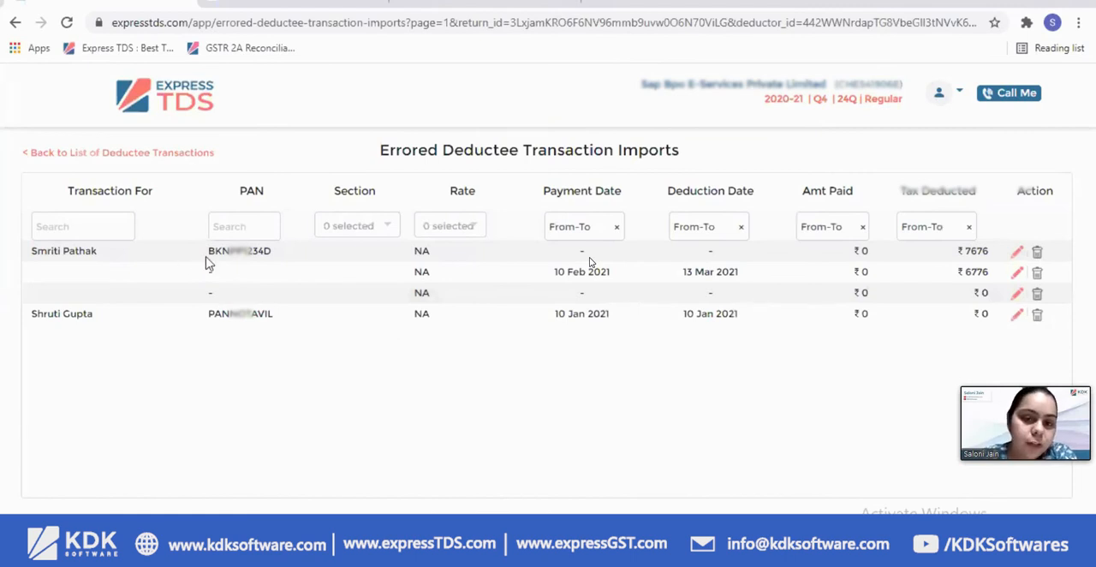
click(156, 155)
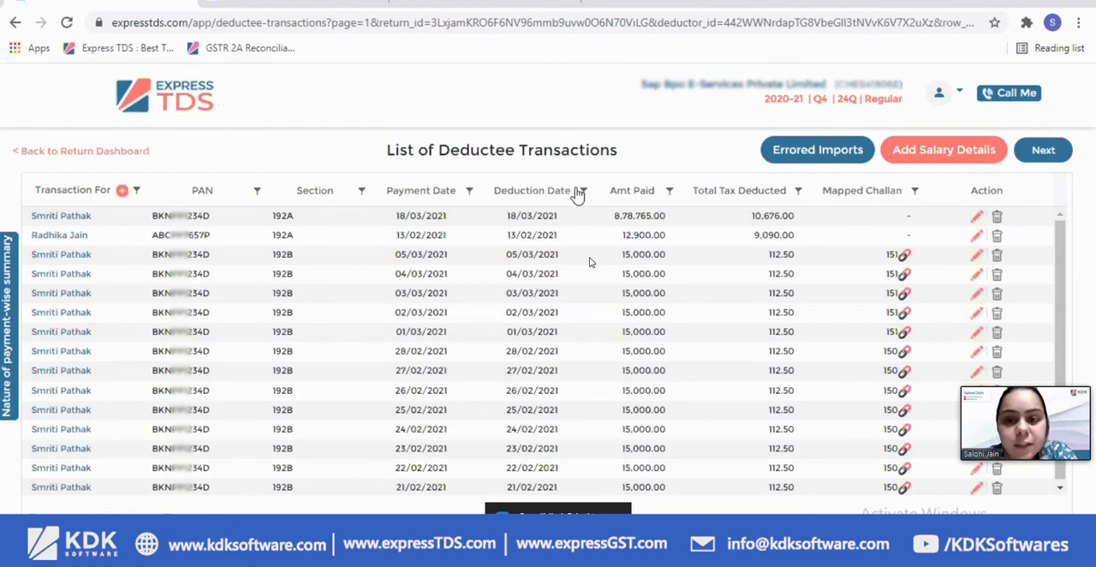
Filter the deductee transactions by one deductee's first name and sort them by total tax deducted in descending order
click(137, 191)
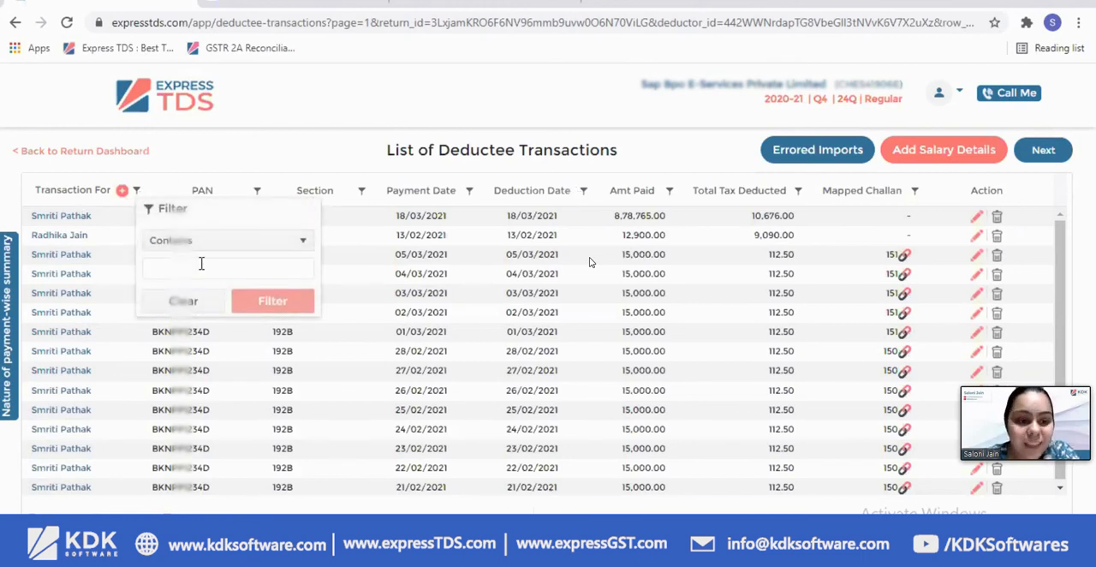
click(202, 265)
text(smriti)
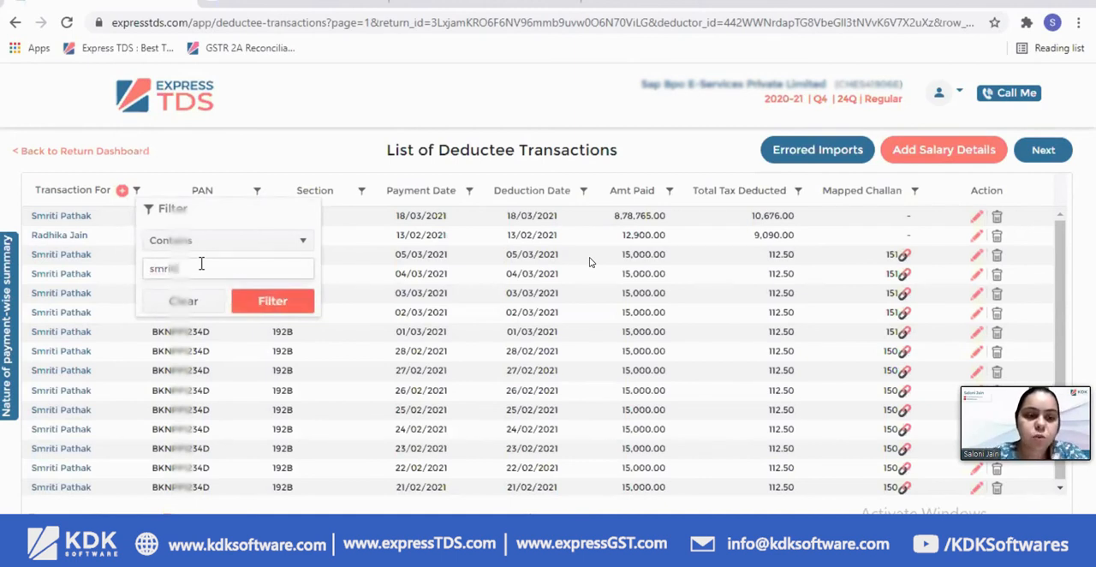
click(261, 305)
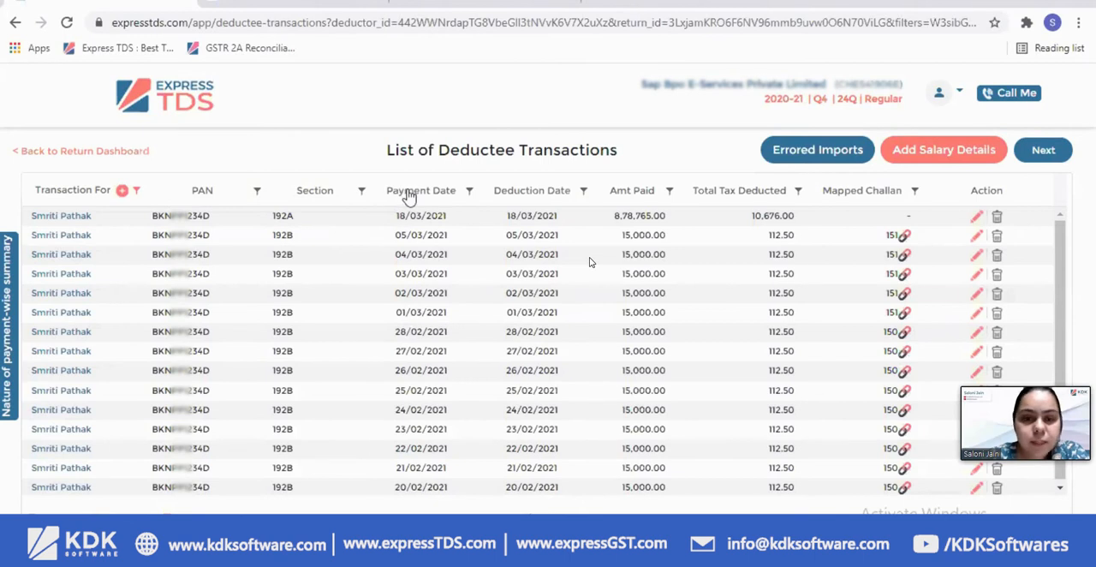
click(766, 197)
click(750, 203)
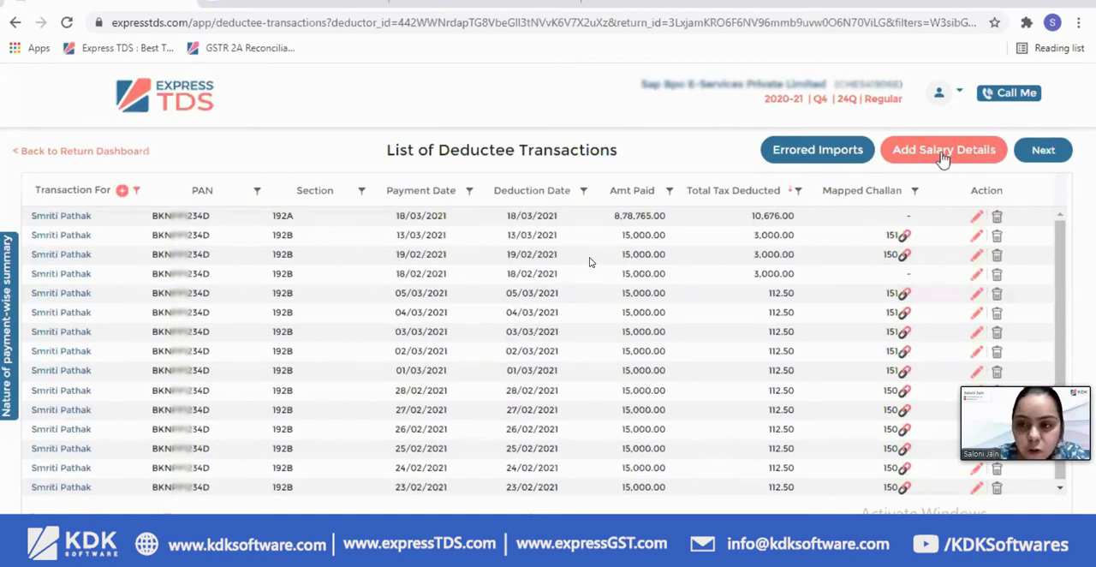
Open the salary details list, view the first employee's salary record, and return to the deductee transactions
click(914, 153)
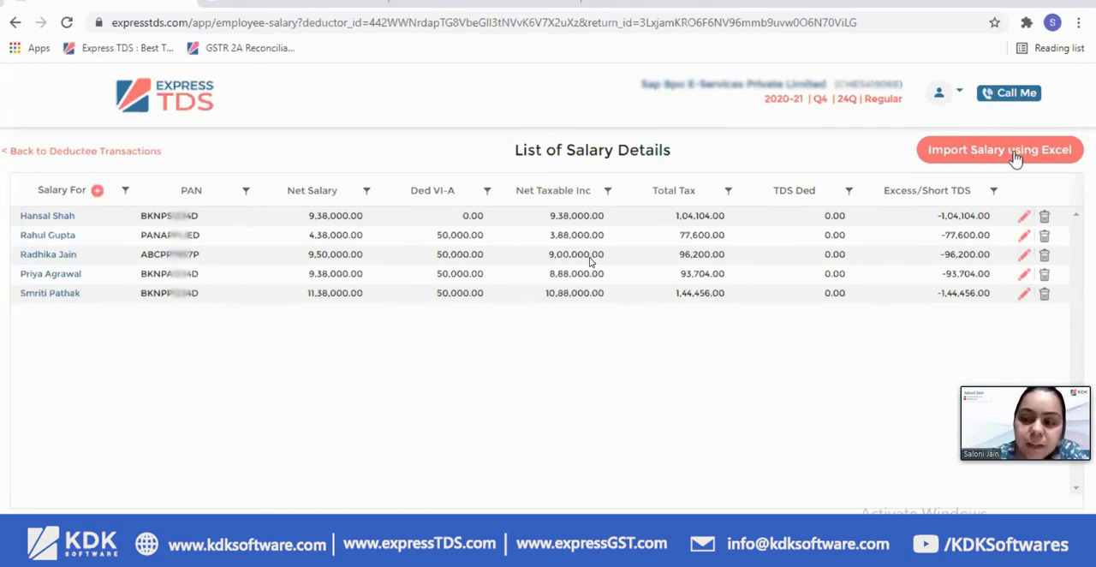
click(1025, 219)
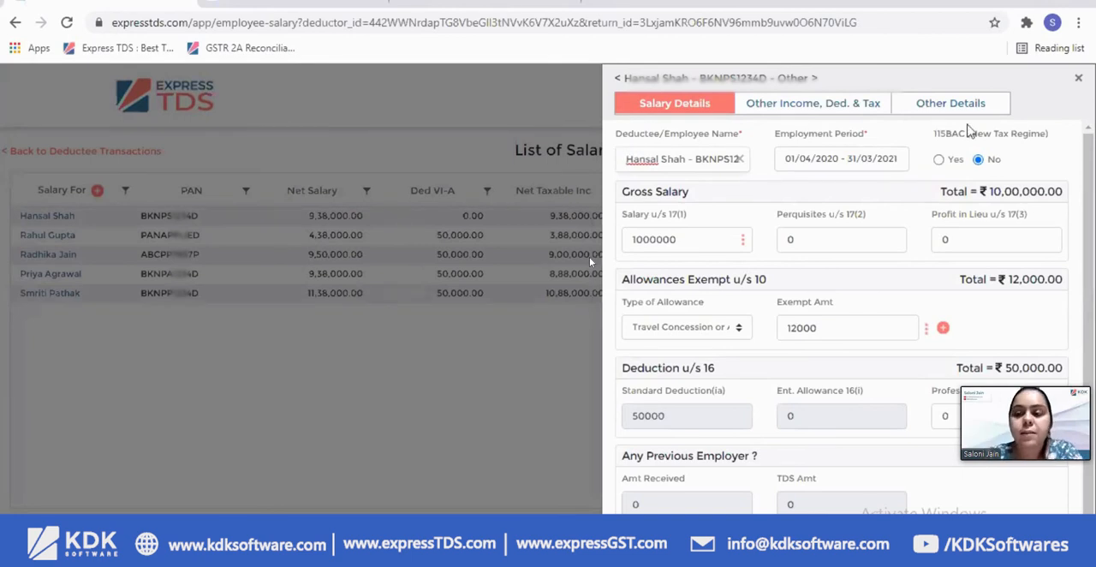
click(1077, 78)
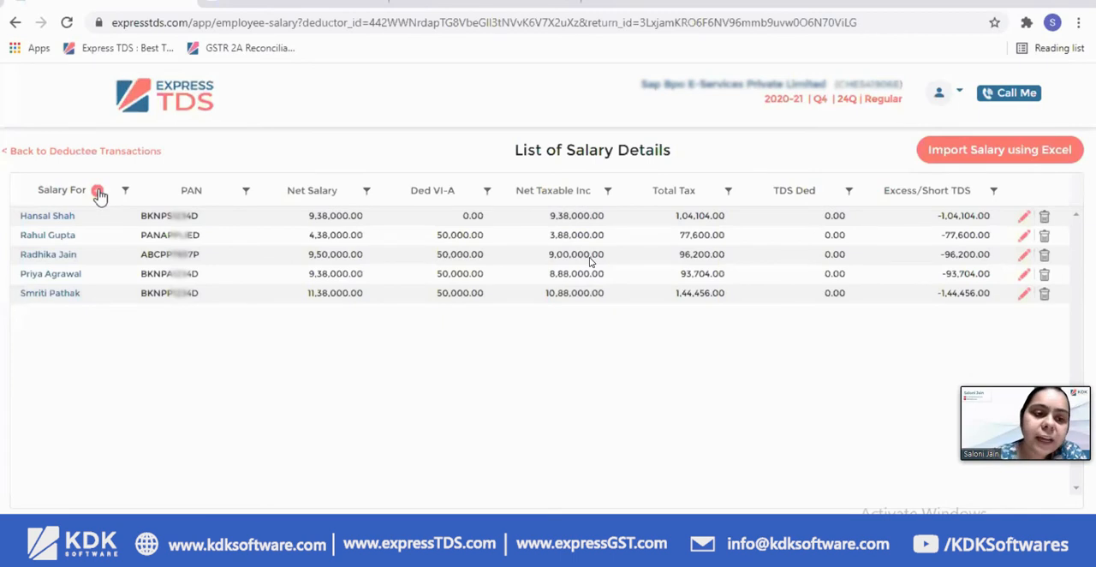
click(104, 153)
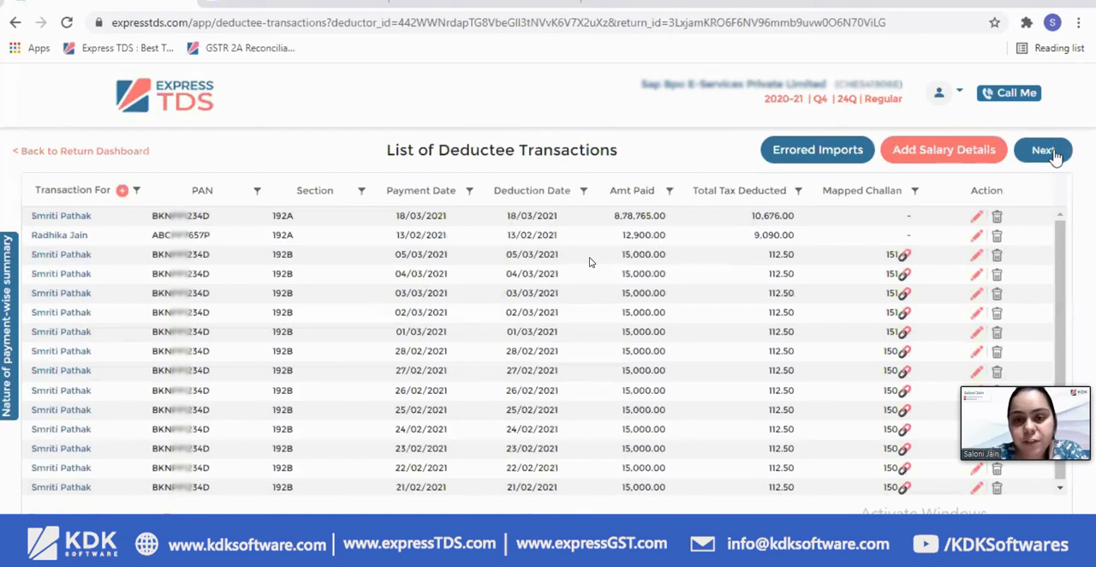
Proceed to challan mapping, dismiss the instructions video, and filter the deductee transactions to unmapped ones
click(1052, 153)
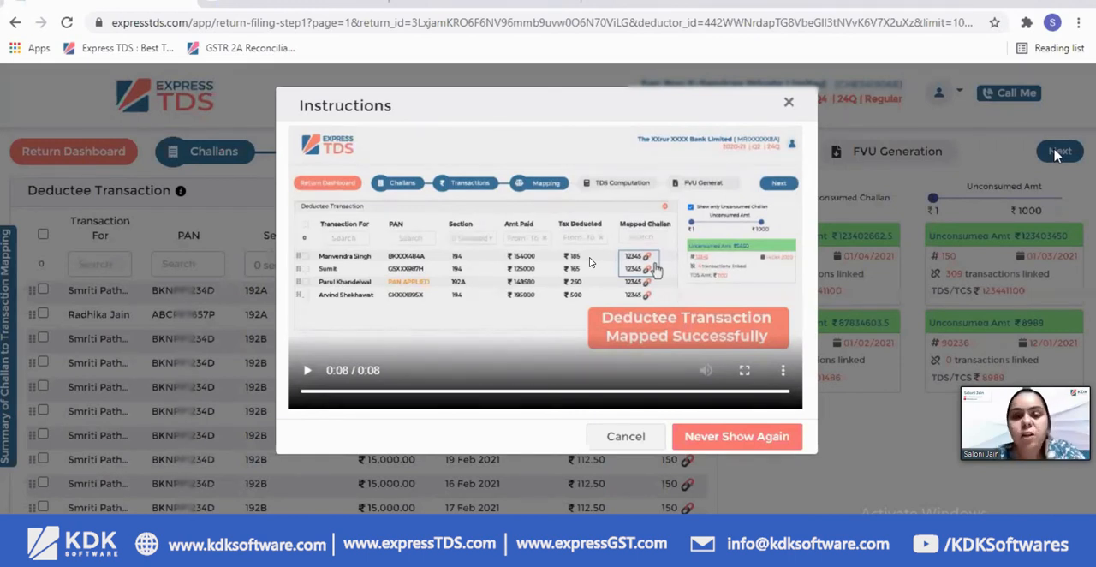
click(788, 109)
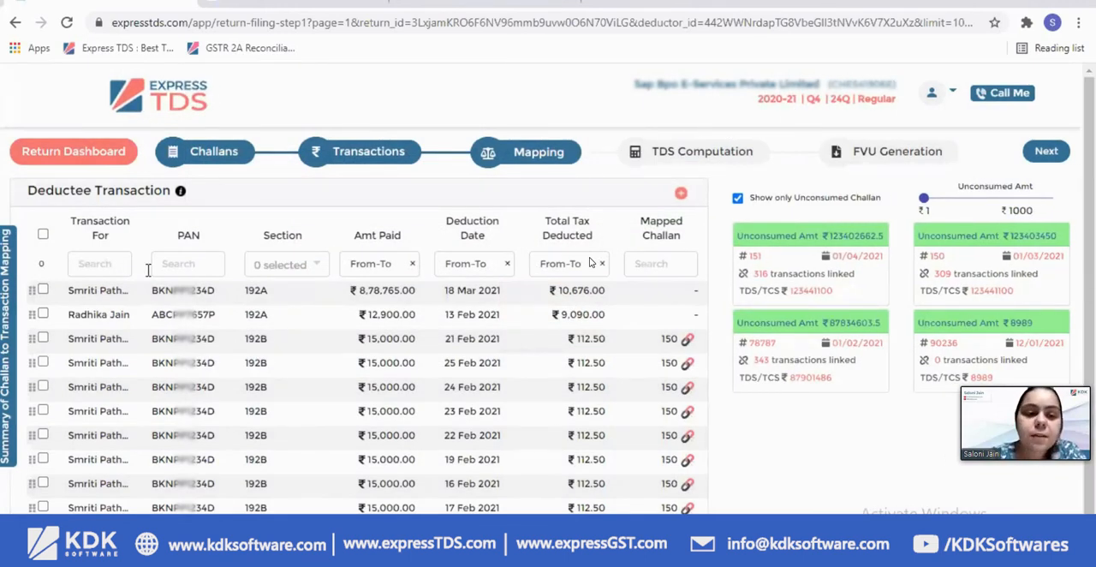
click(641, 264)
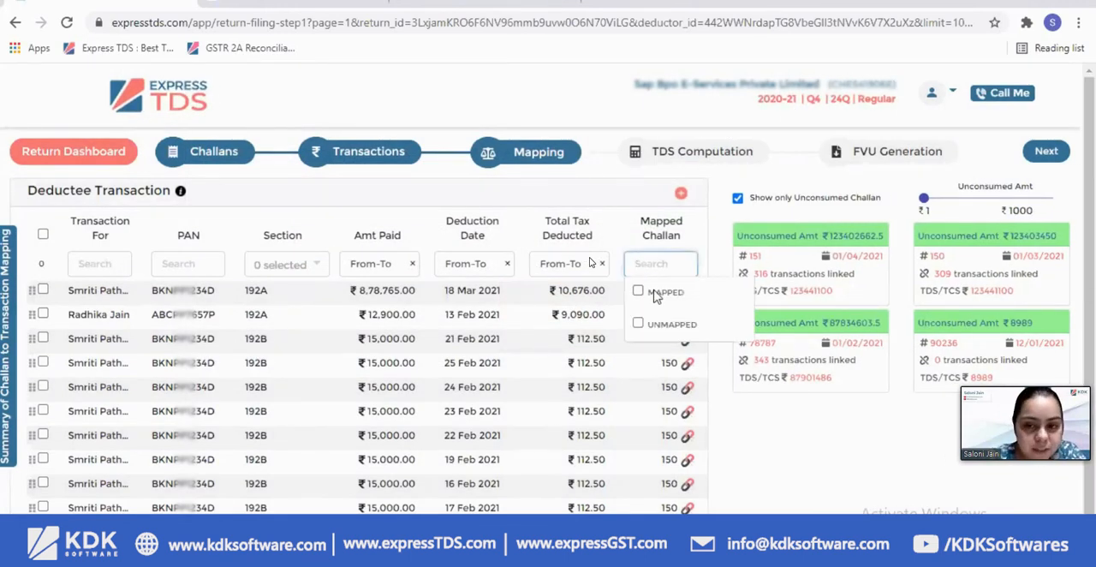
click(666, 330)
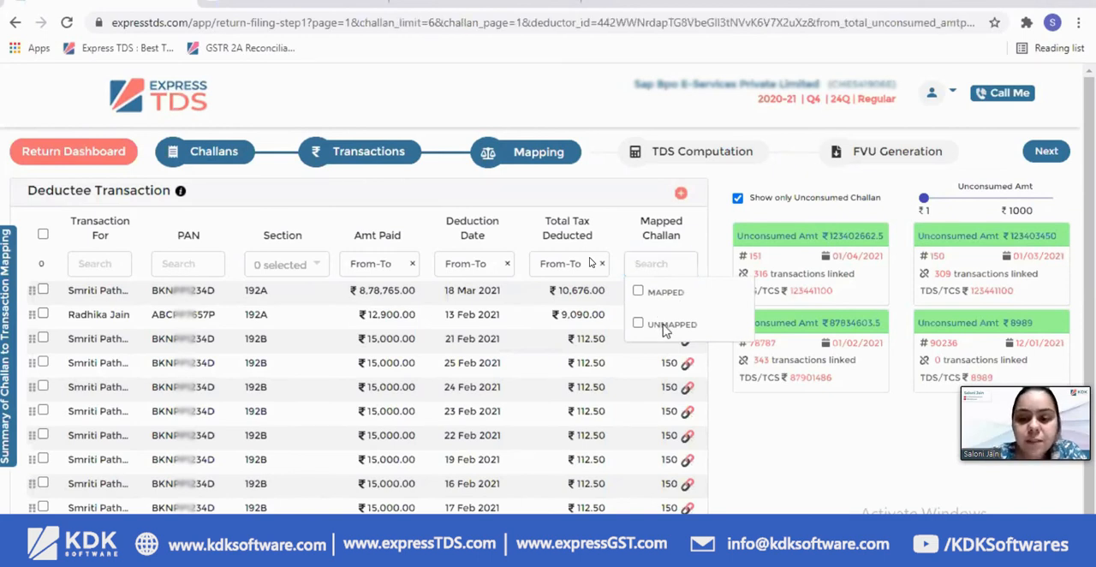
click(787, 432)
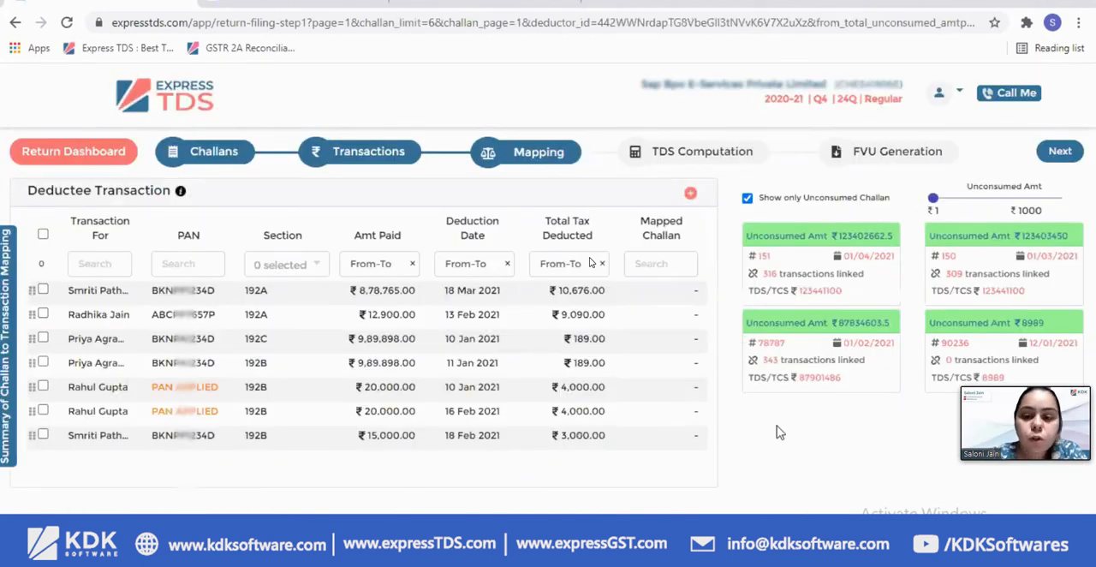
Map all unmapped deductee transactions to challan 151 and remove the unmapped filter to review the mapped list
click(42, 234)
drag(90, 294, 853, 295)
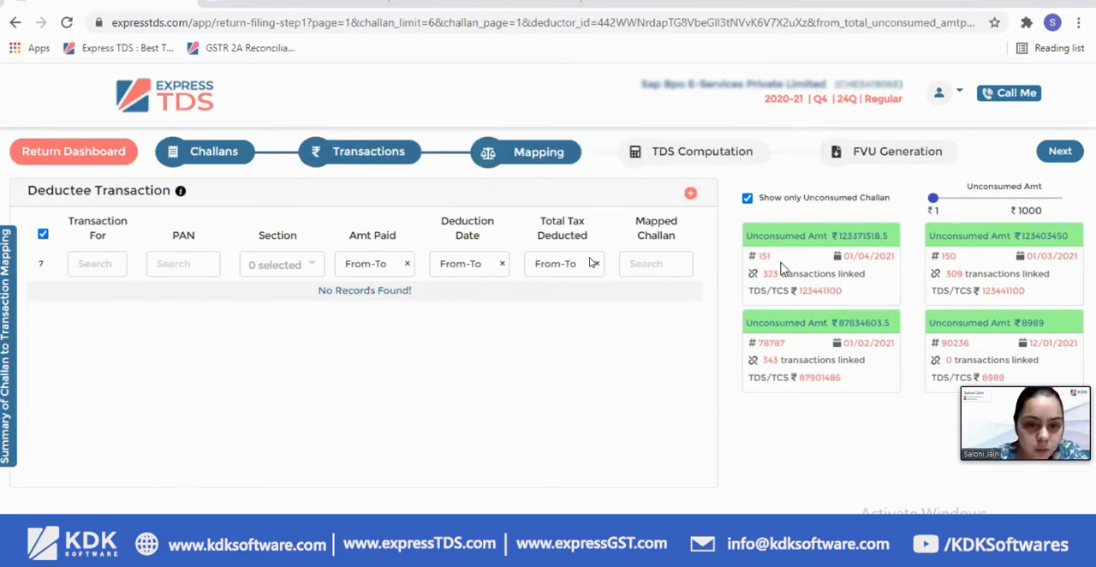
click(676, 265)
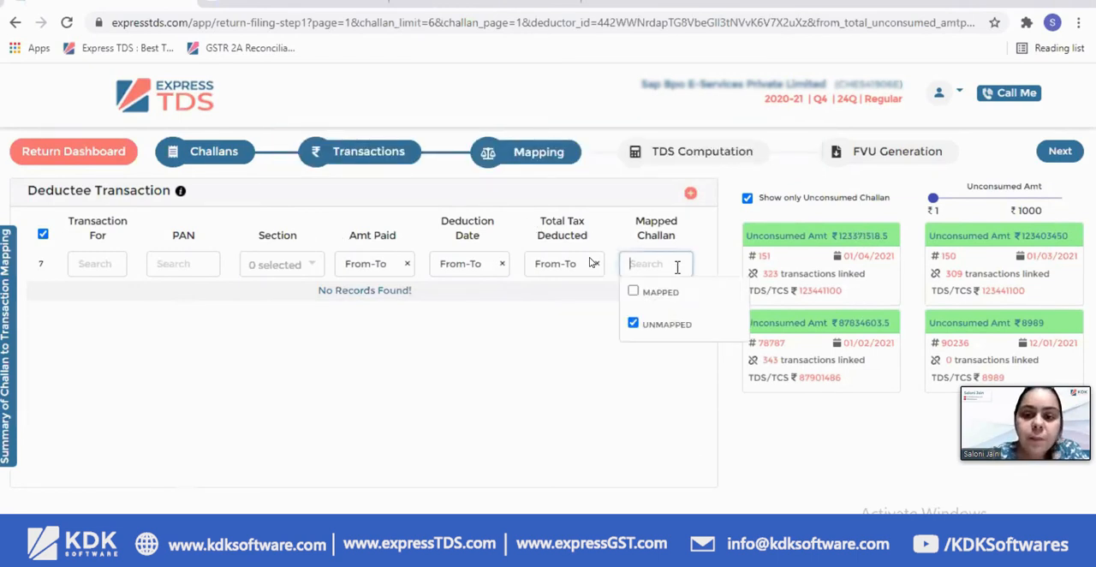
click(651, 323)
click(846, 441)
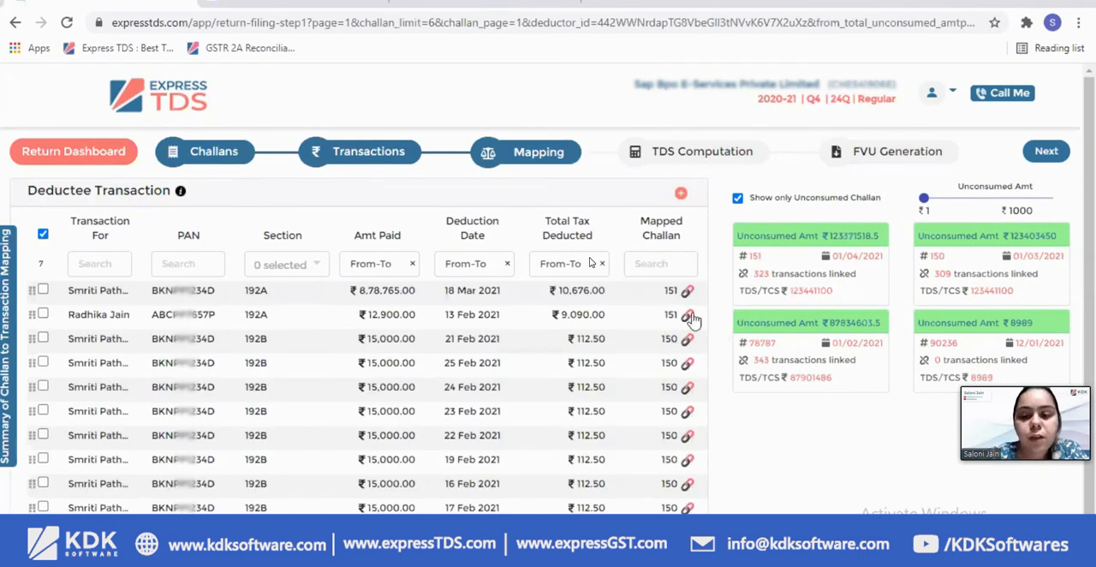
scroll(689, 316, down, 1)
scroll(682, 315, up, 1)
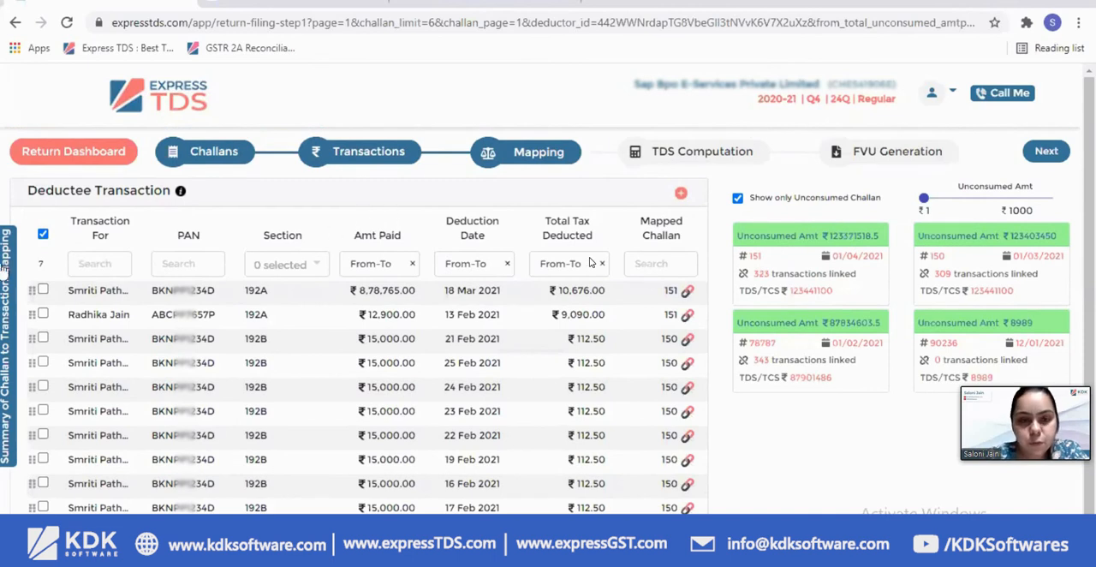
Review the summary of challan to deductee transaction mapping and proceed to TDS computation
click(6, 291)
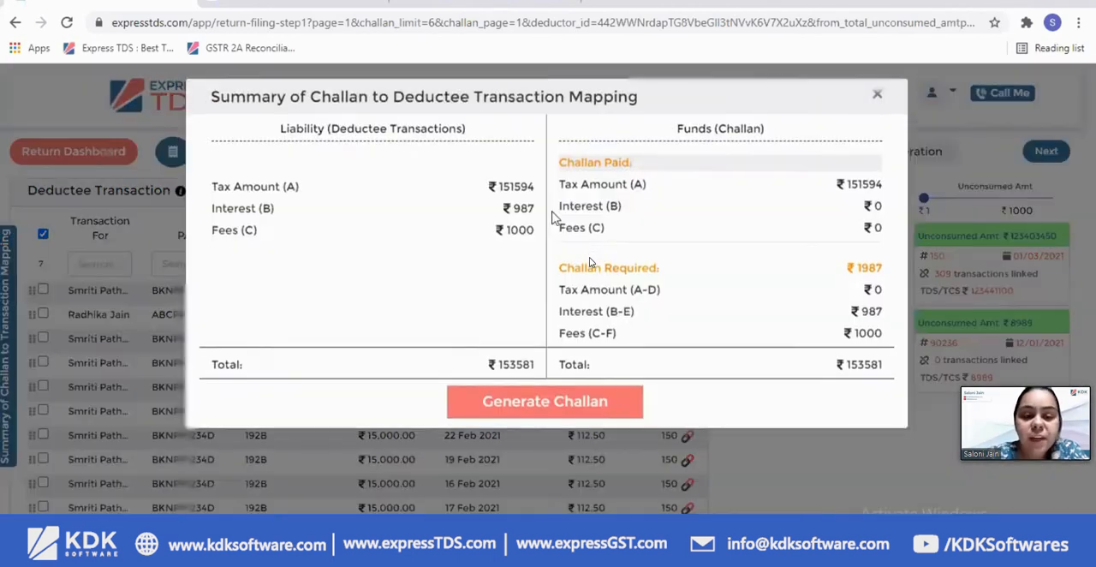
click(877, 105)
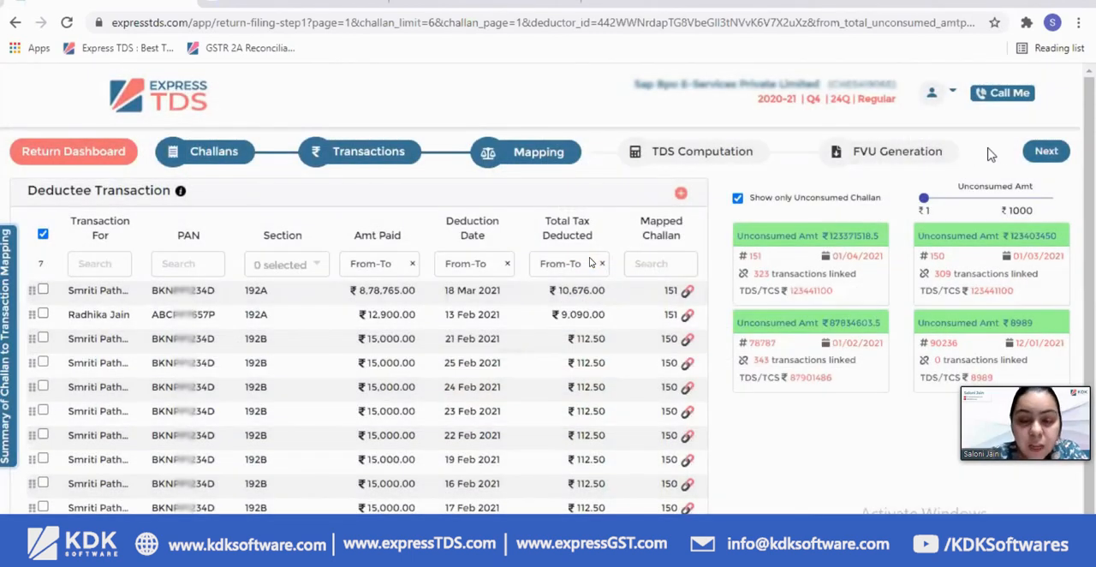
click(1046, 152)
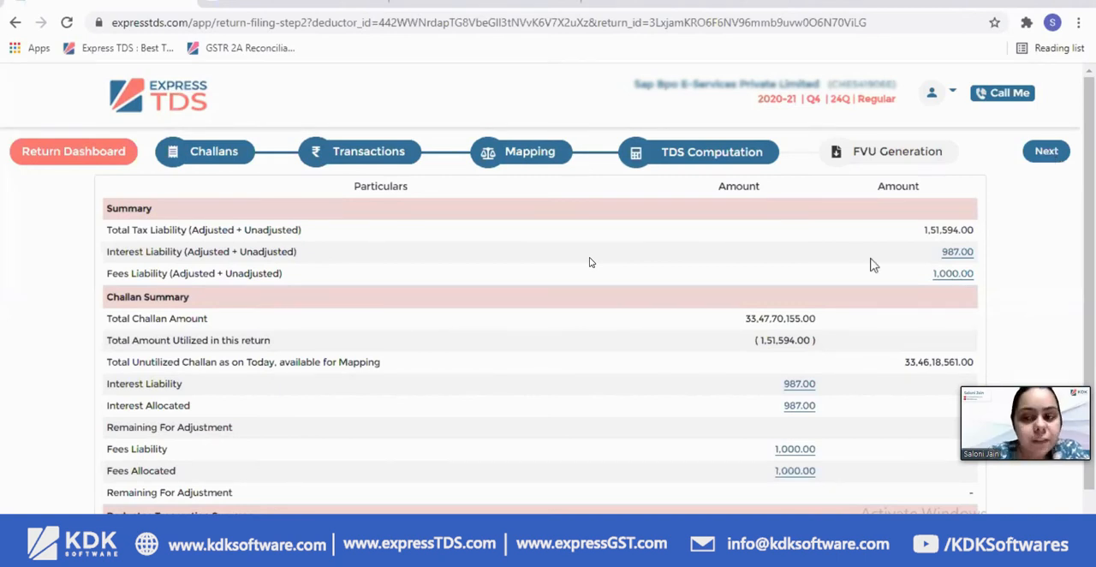
Examine the late payment interest breakdown per deductee and the late fee details in the TDS computation summary
click(950, 254)
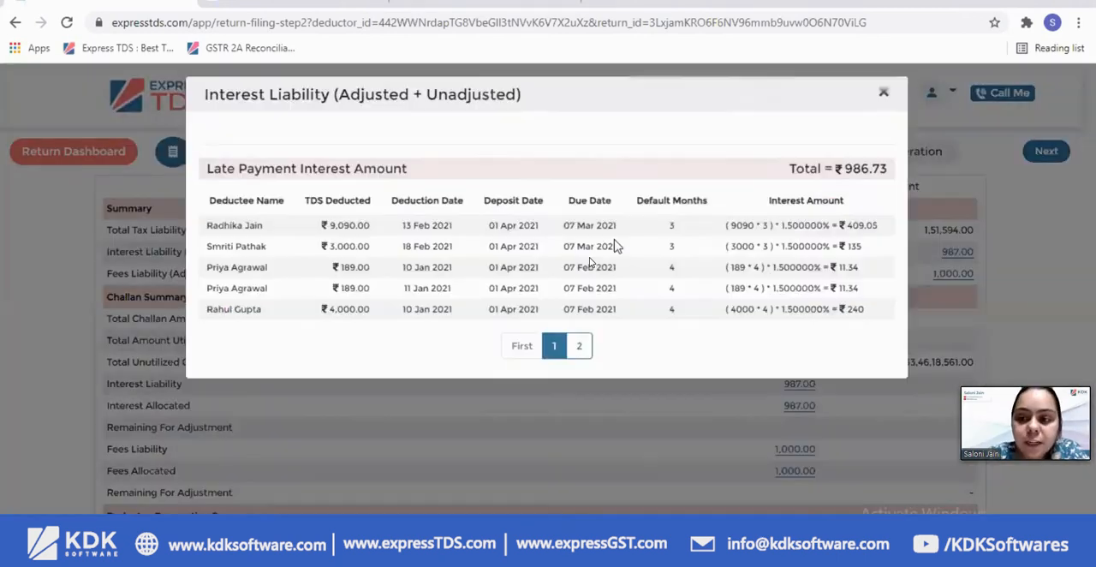
drag(503, 234, 634, 322)
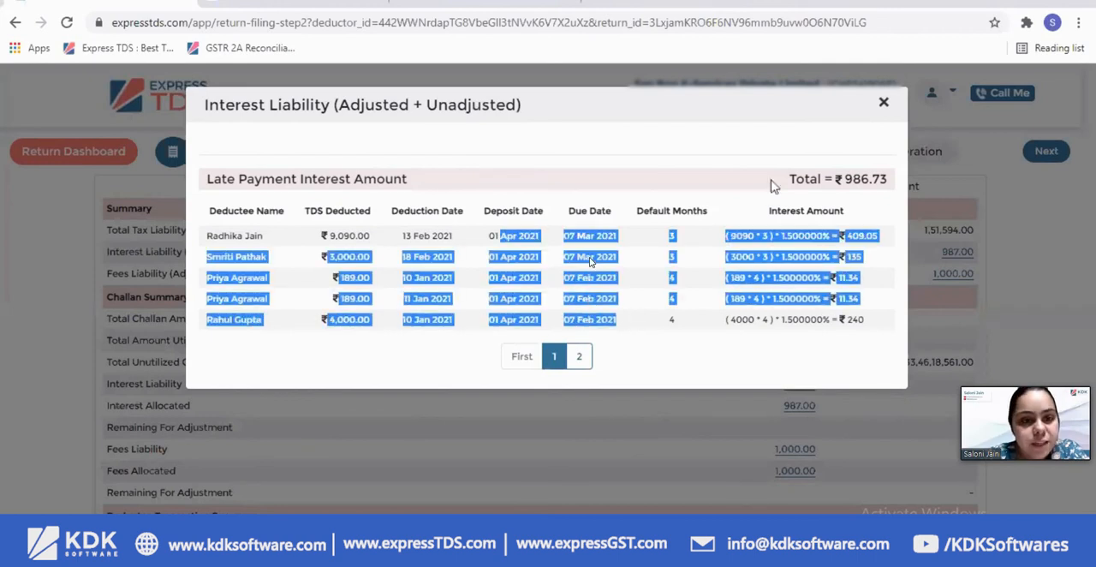
click(882, 104)
click(936, 278)
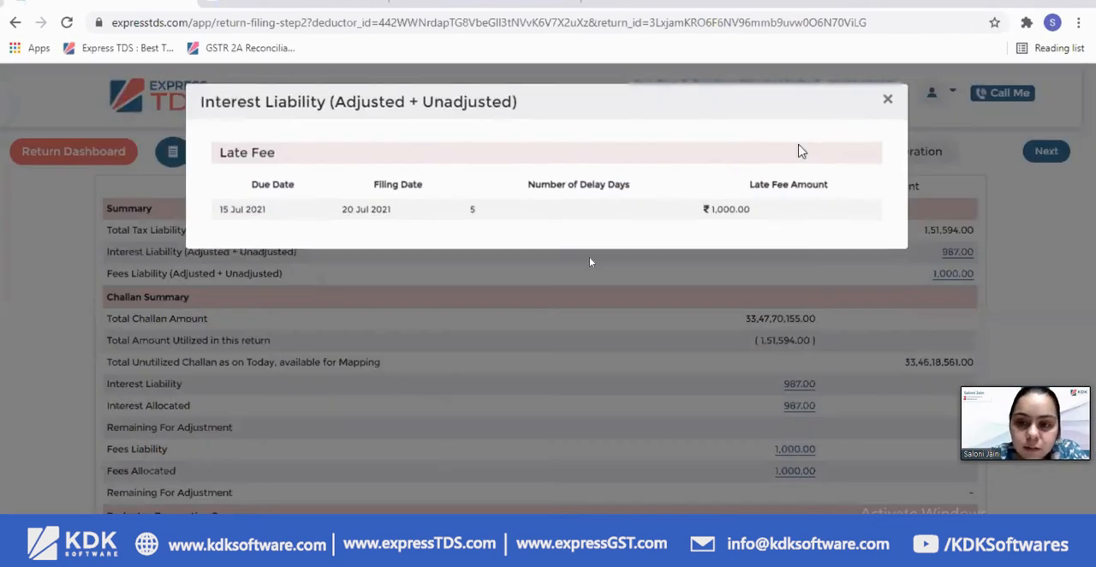
click(884, 105)
Review how interest and fees are allocated to challan 78787 without changing anything, and proceed to FVU generation
scroll(861, 313, down, 1)
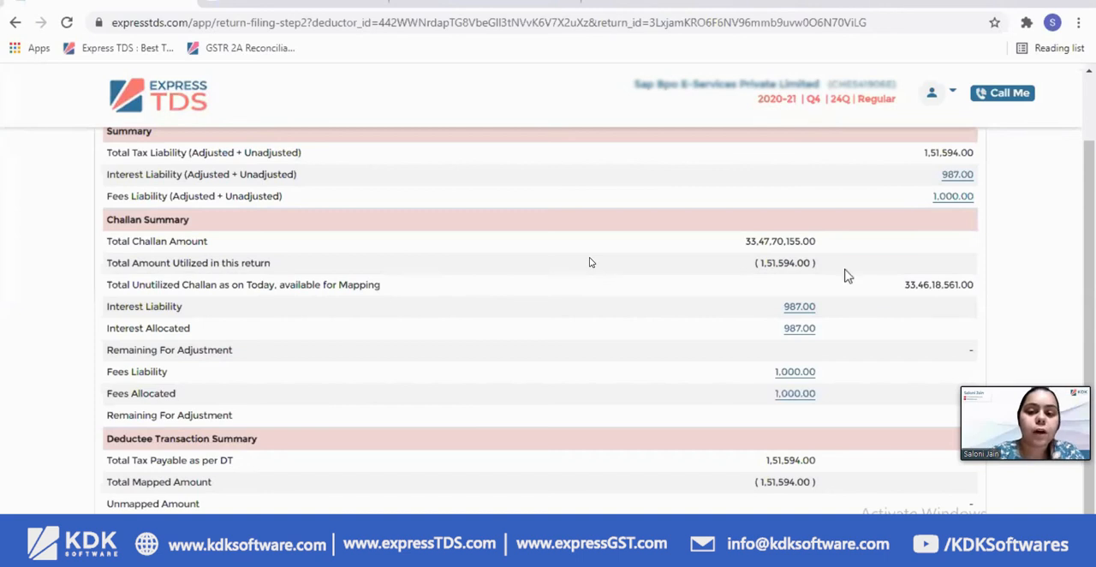
click(800, 330)
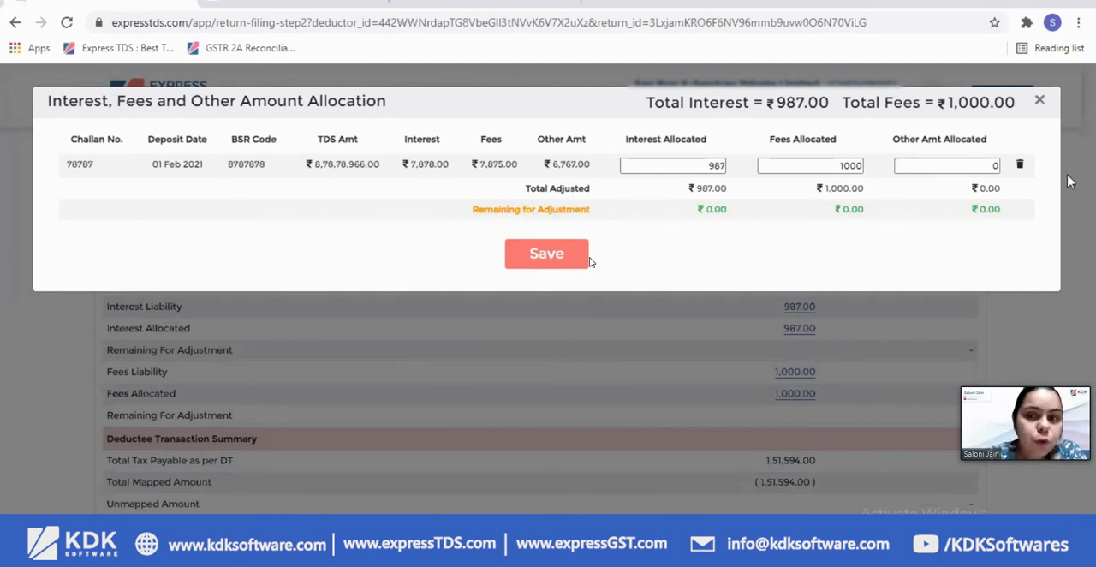
click(1039, 100)
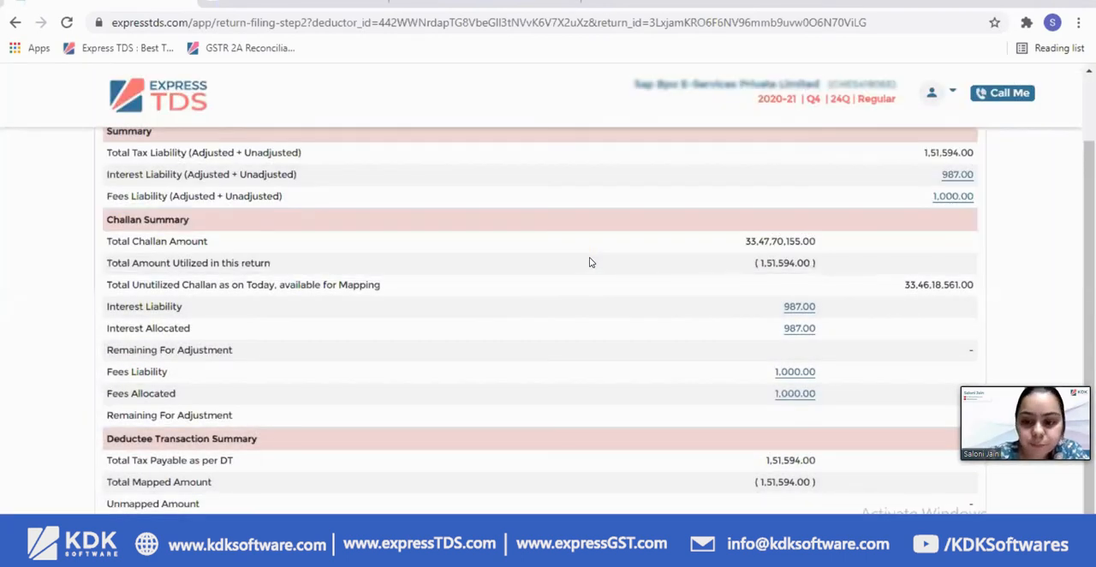
scroll(780, 411, up, 2)
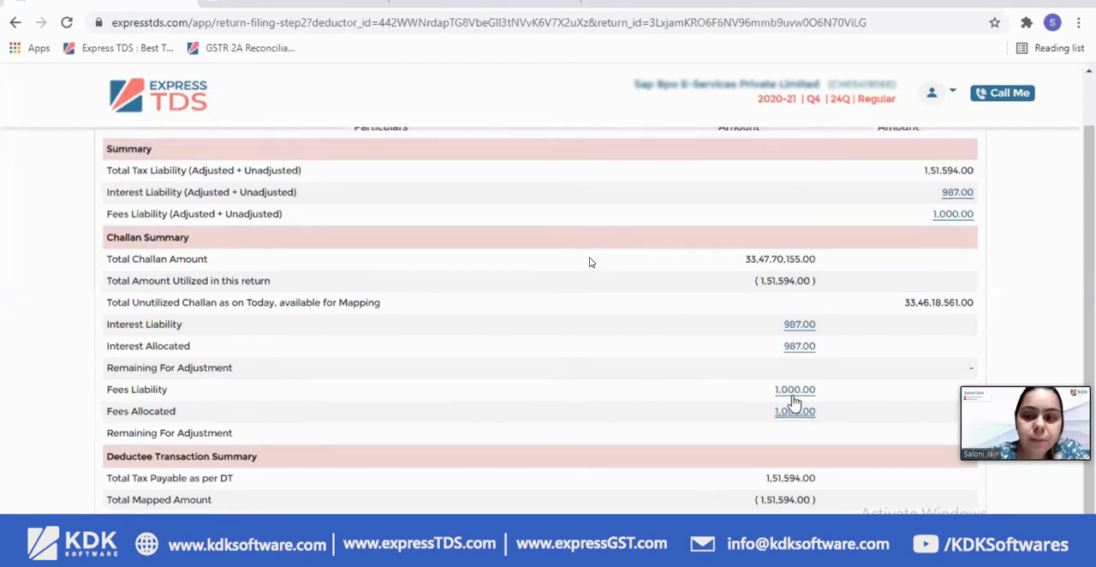
scroll(792, 403, down, 2)
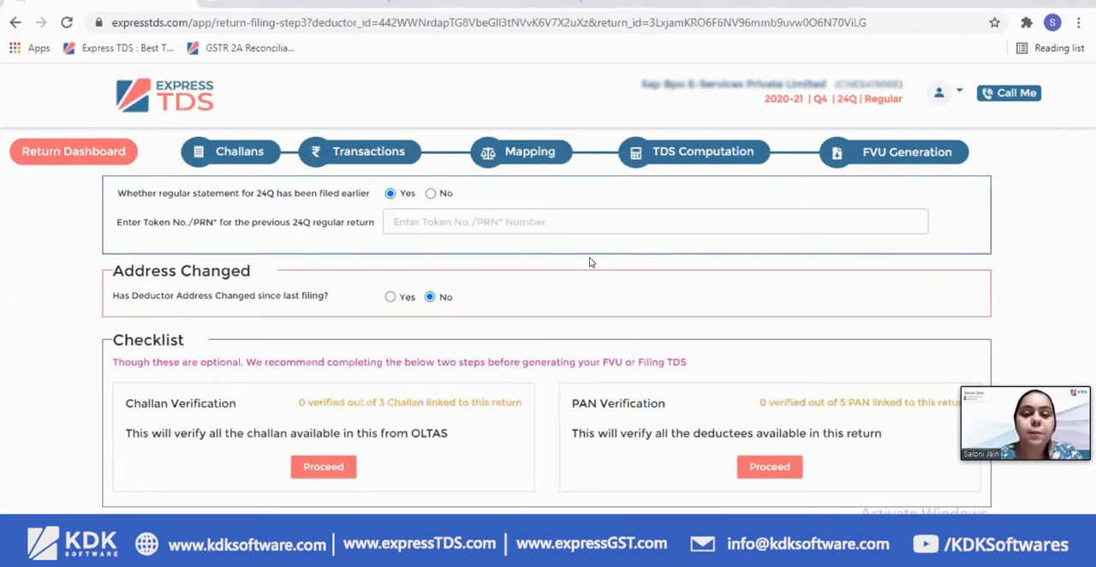
Check the PAN verification status in the checklist and mark the regular 24Q statement as not filed earlier
drag(586, 403, 854, 402)
click(901, 441)
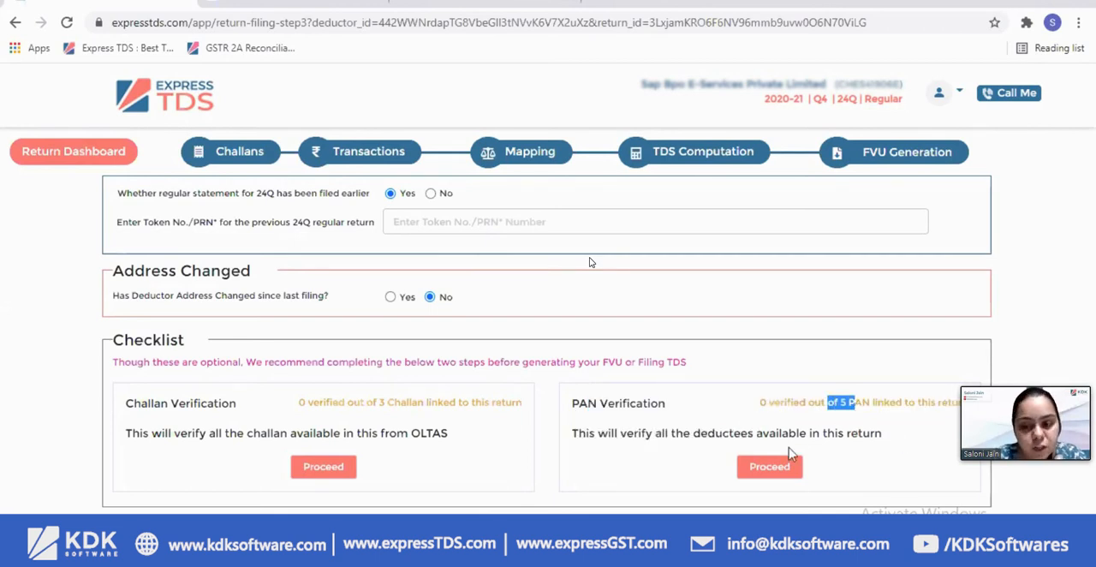
click(430, 193)
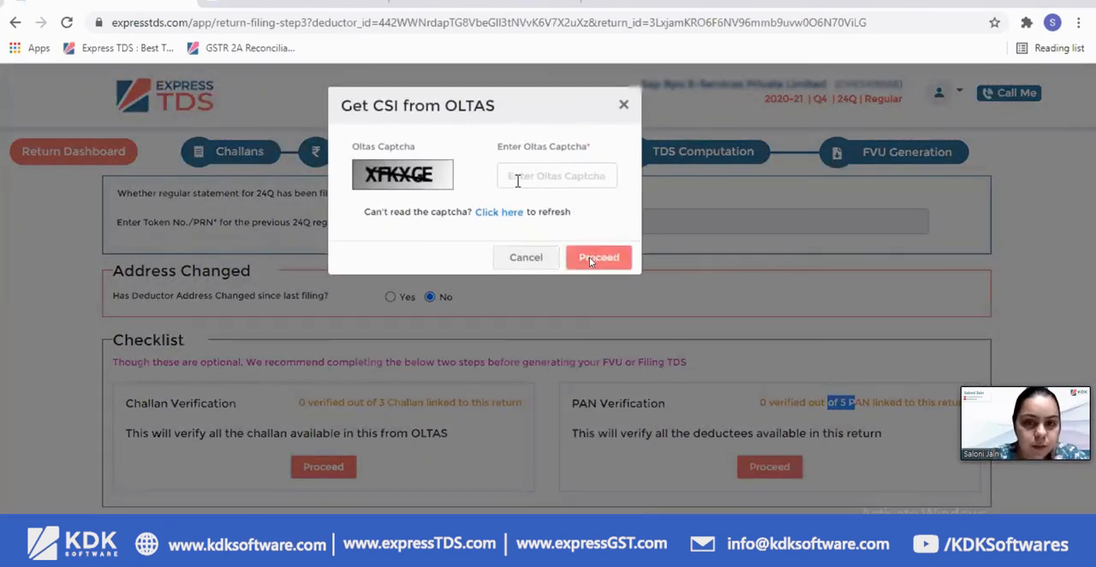
Enter the OLTAS captcha to get the CSI file and proceed with validating the return
click(517, 180)
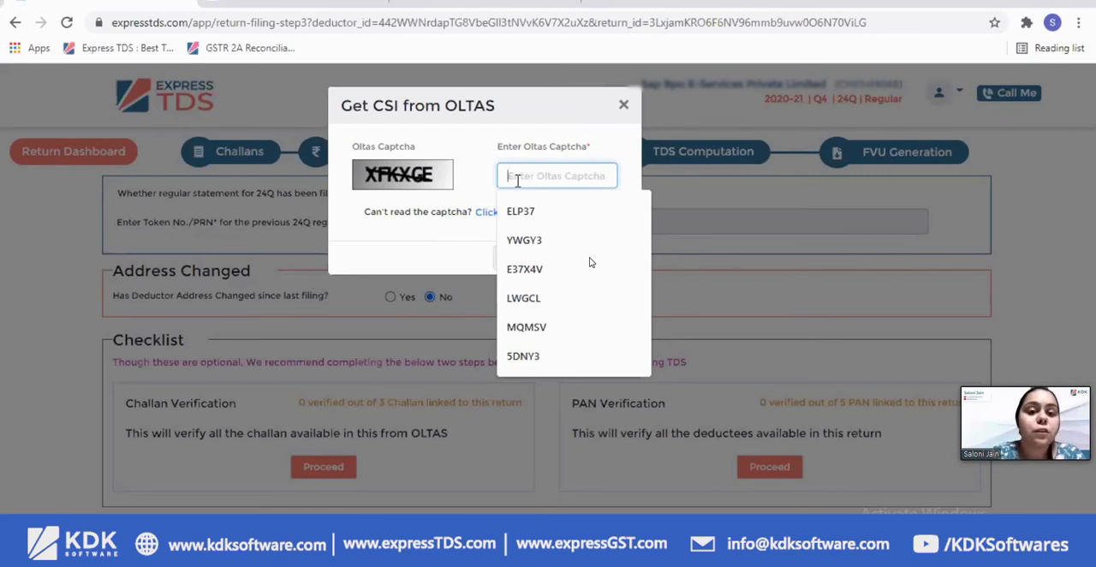
text(XF)
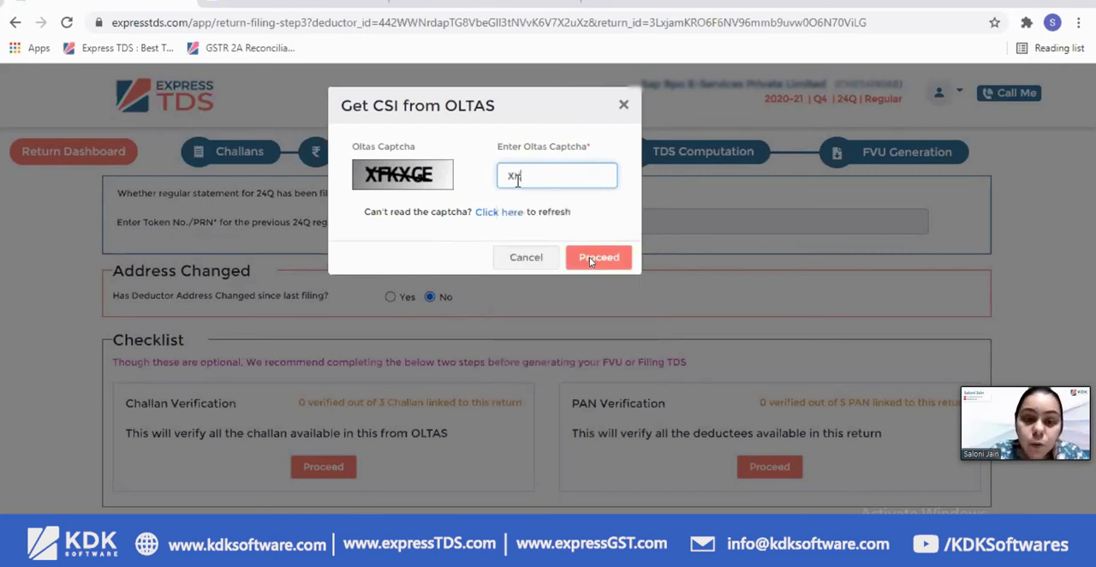
text(K)
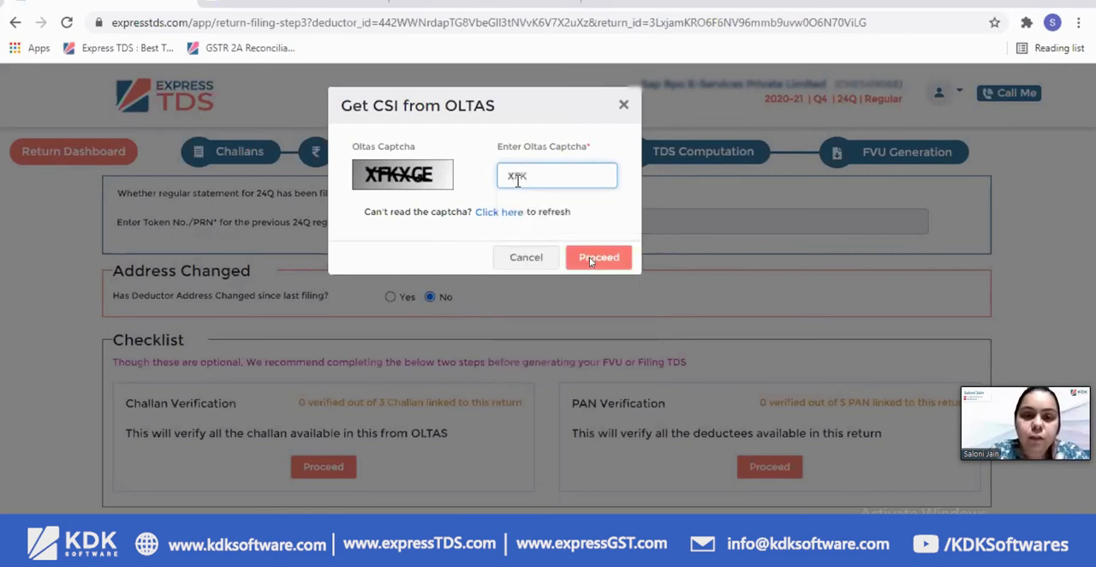
text(XGE)
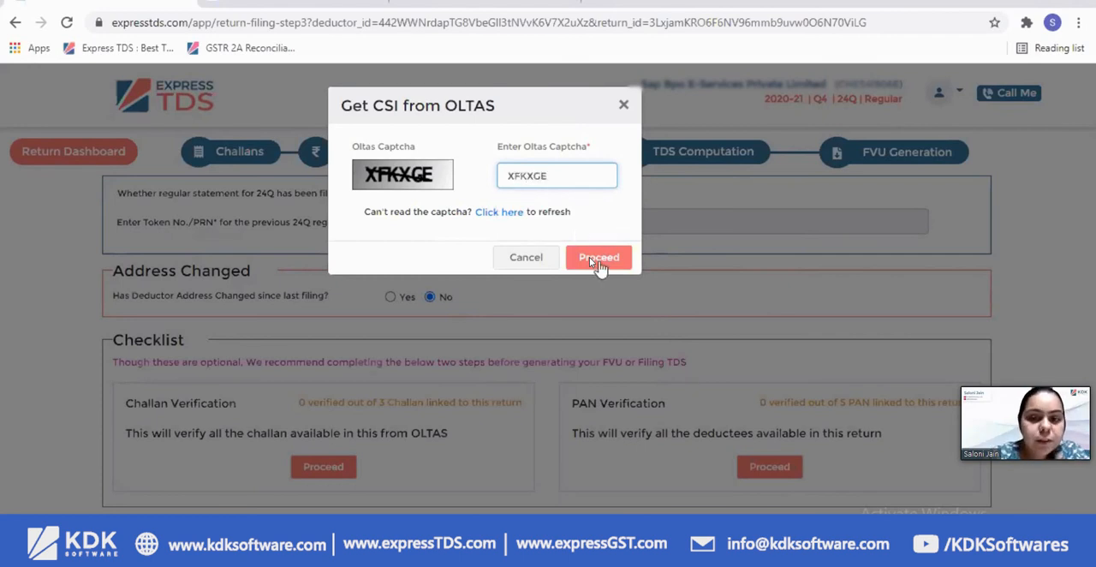
click(602, 264)
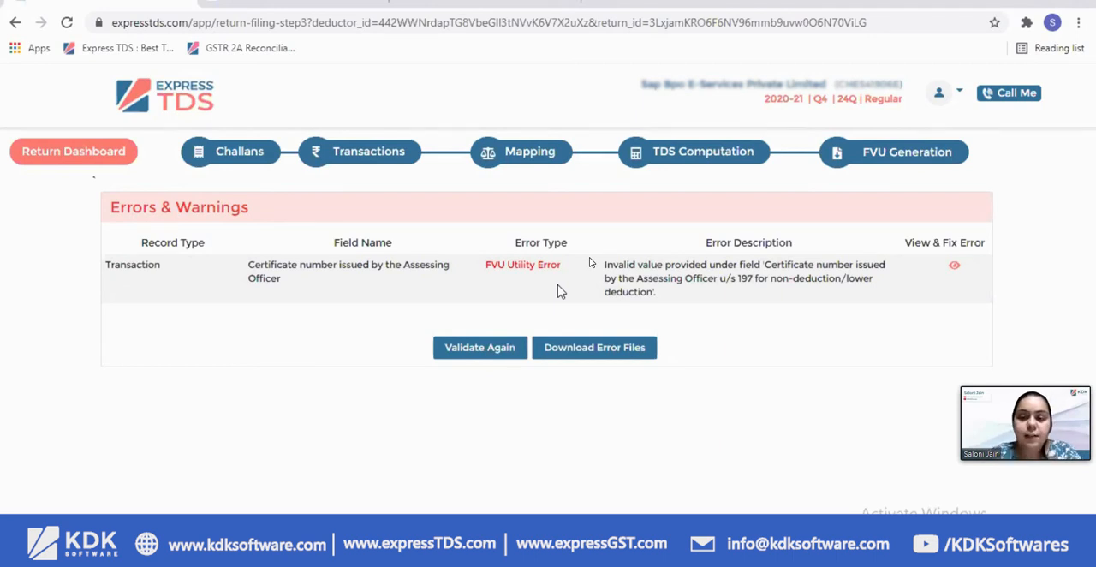
Clear the reason of deduction in the transaction with the invalid certificate number, save it, and validate the return again
click(955, 268)
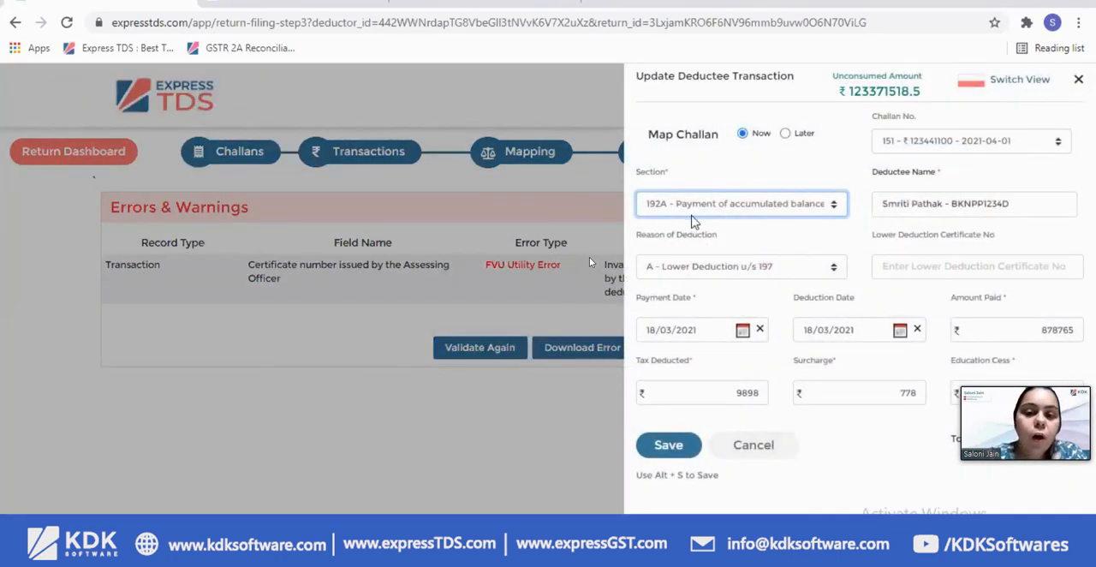
click(711, 273)
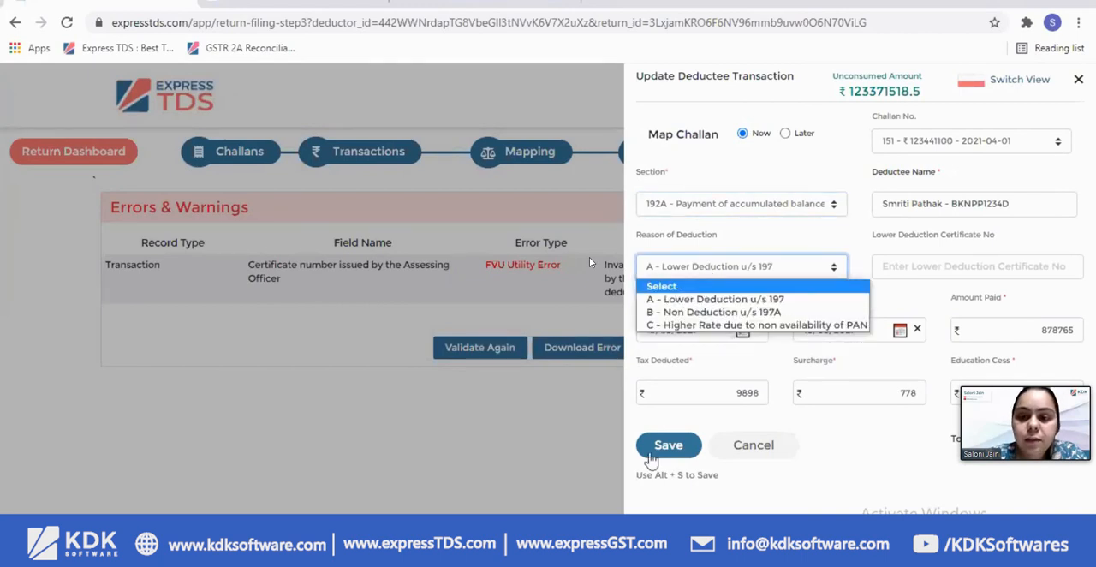
key(Return)
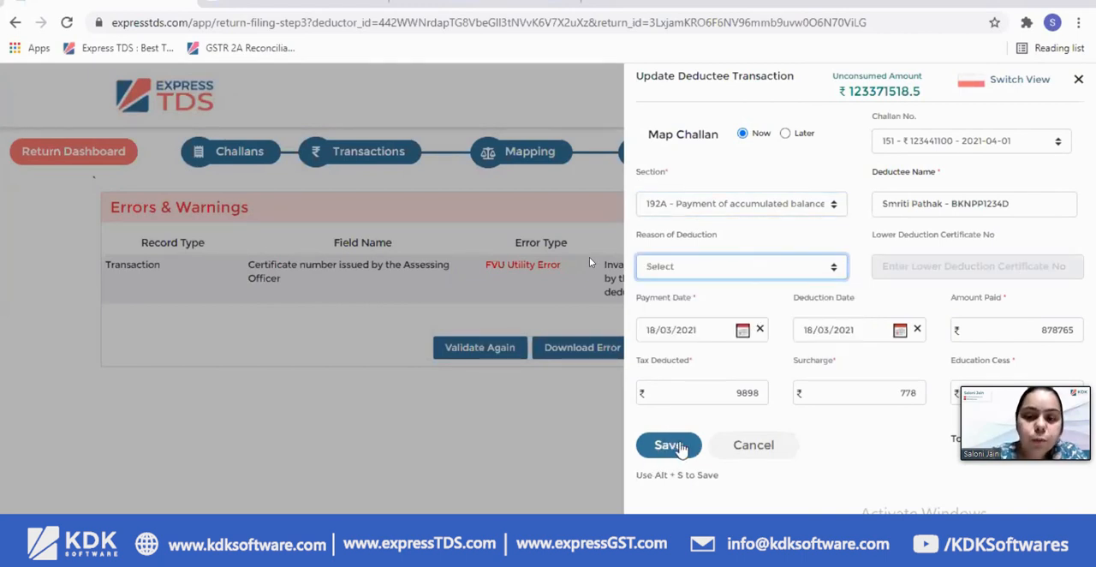
click(678, 447)
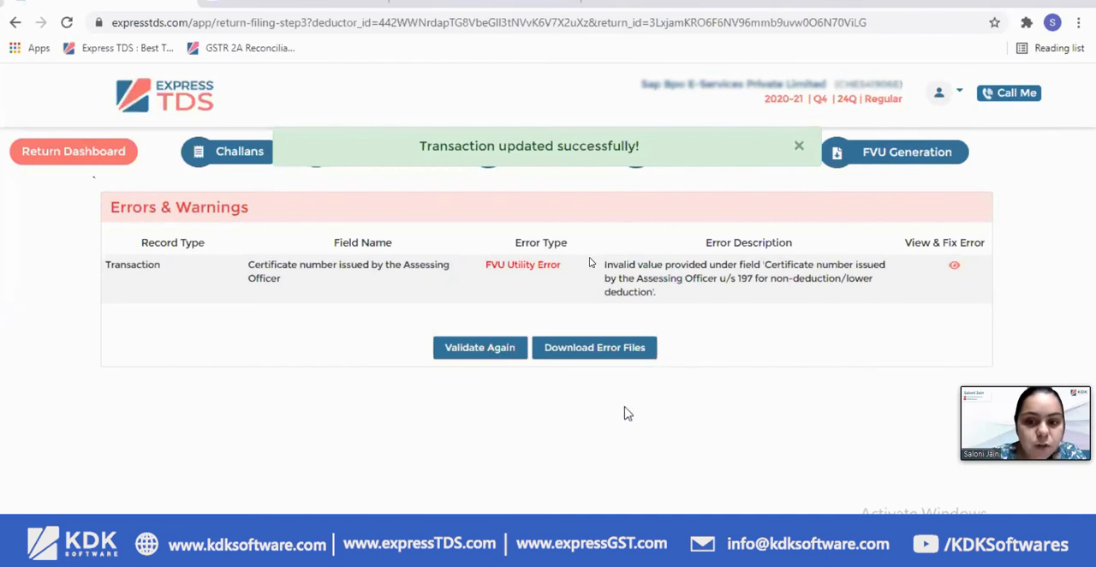
click(473, 349)
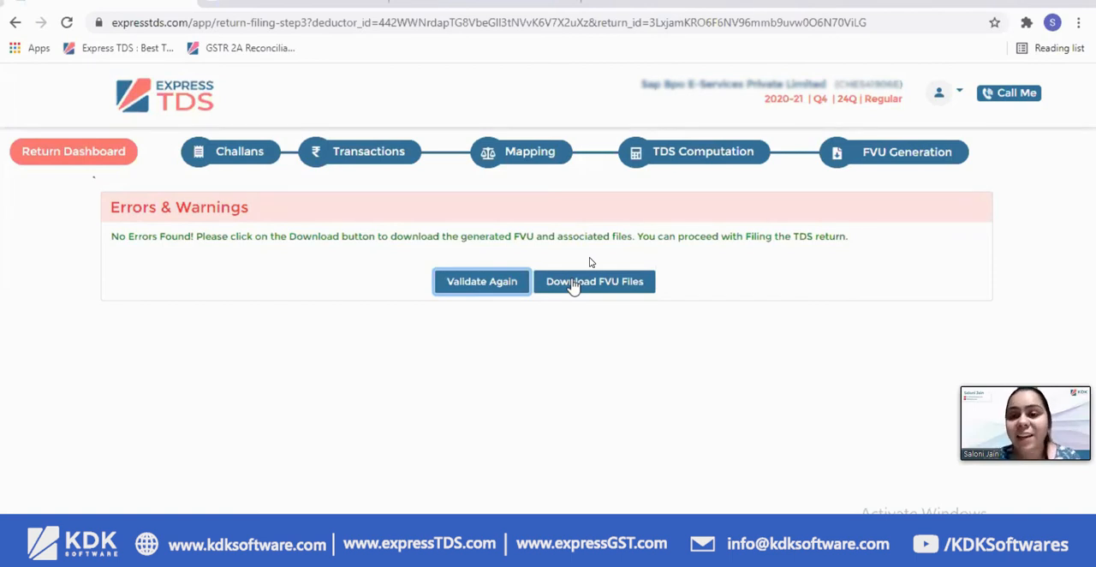
View the call-back request form and the account menu options, closing each one
click(1007, 96)
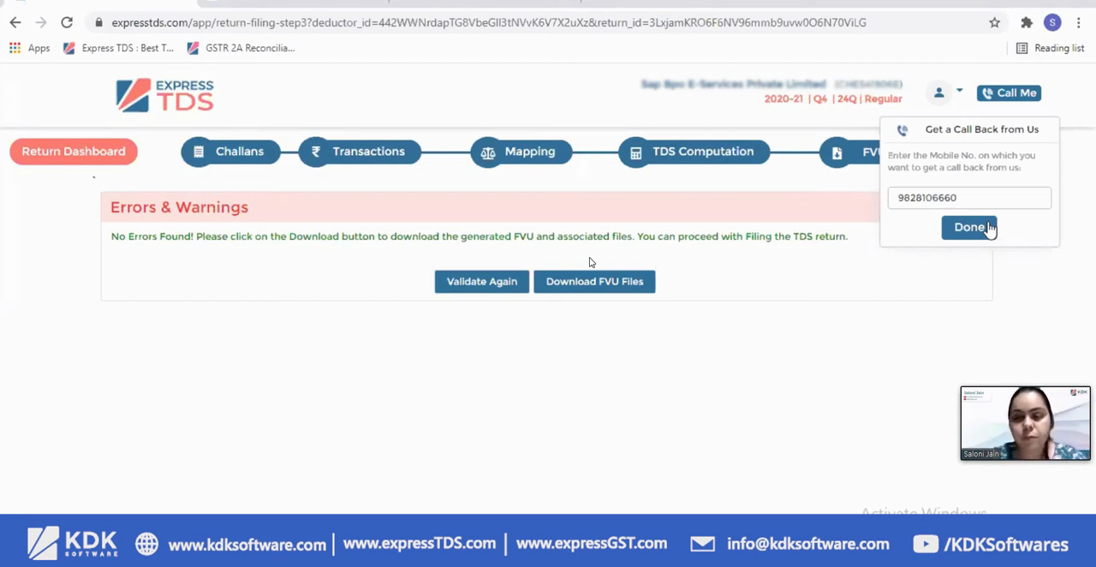
click(959, 229)
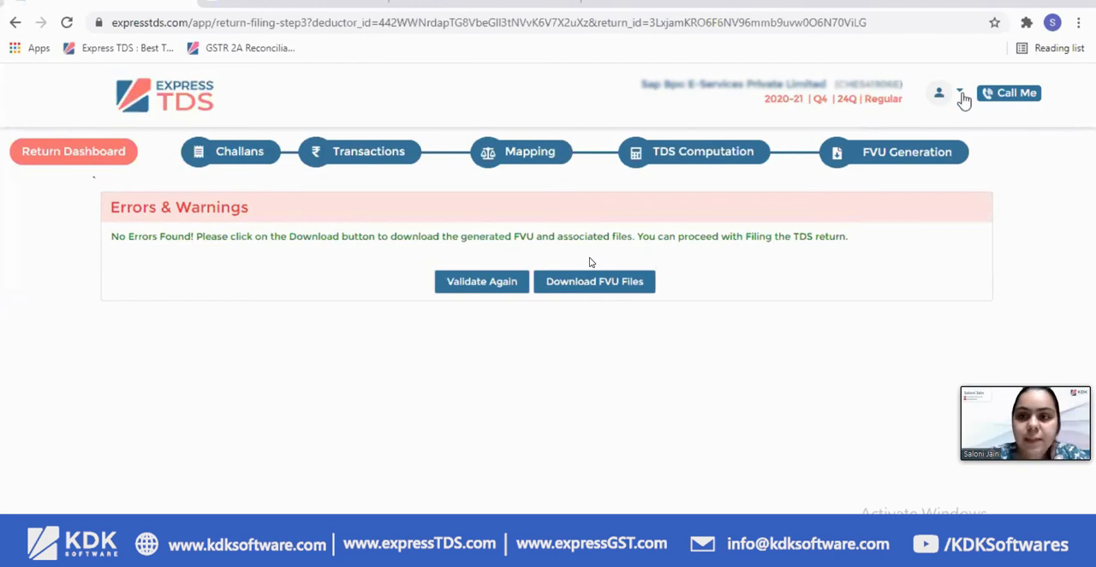
click(939, 96)
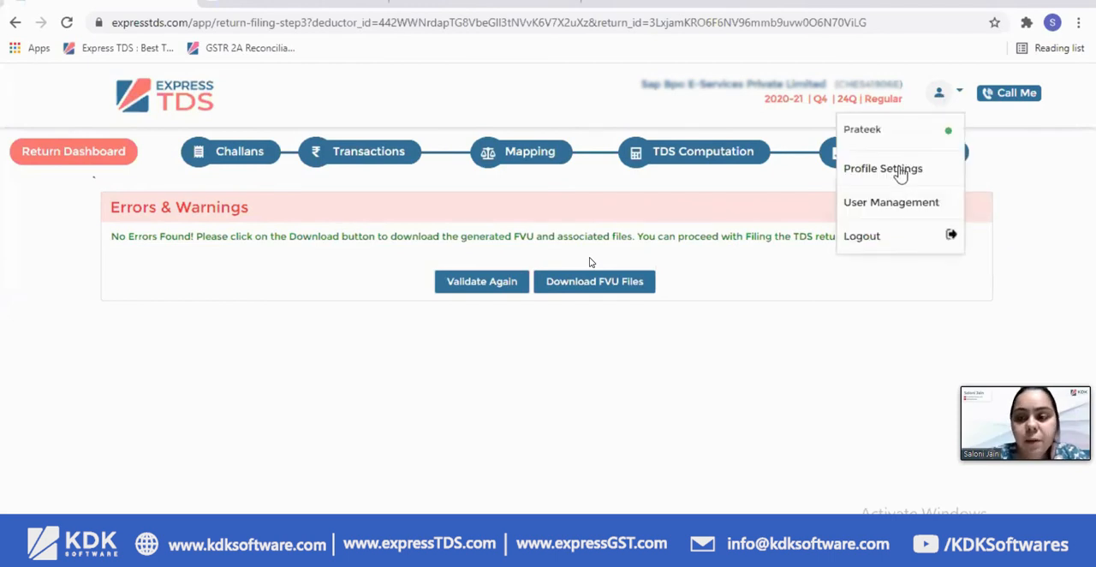
click(853, 369)
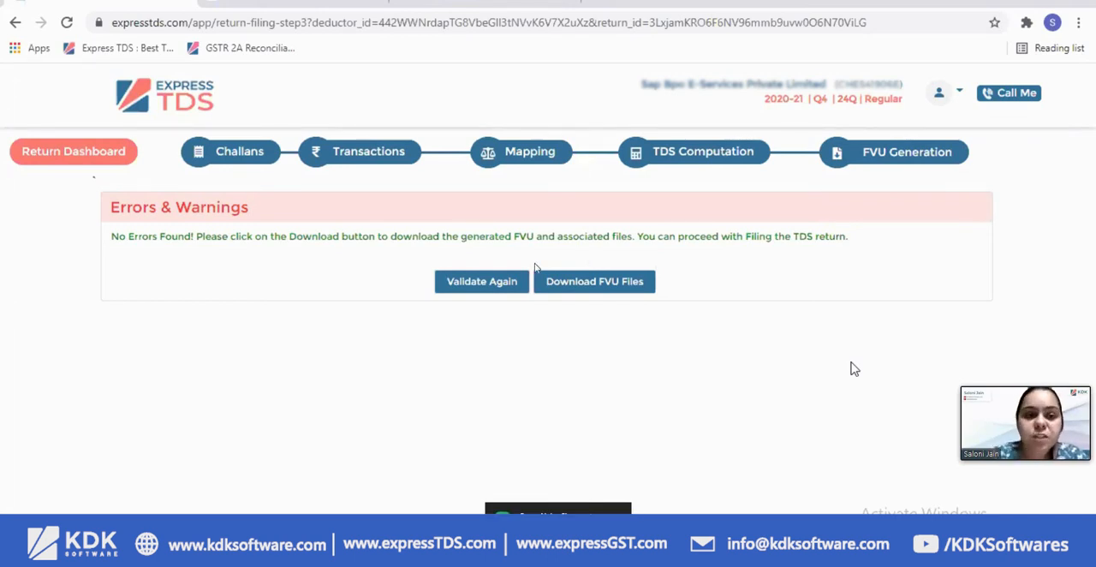
Read the newly received meeting chat messages and minimize the chat window
click(591, 516)
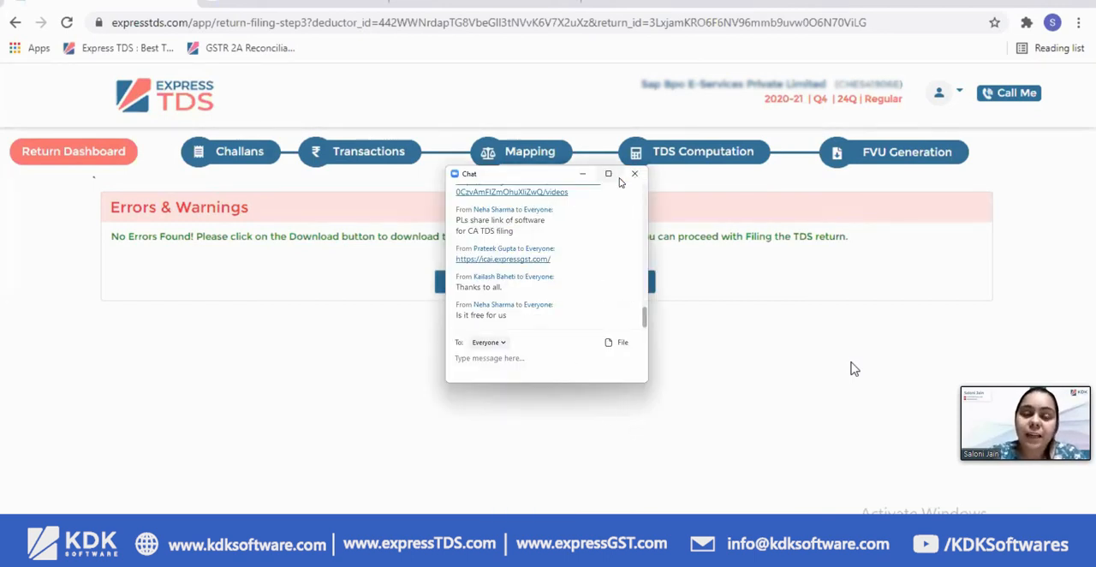
click(586, 174)
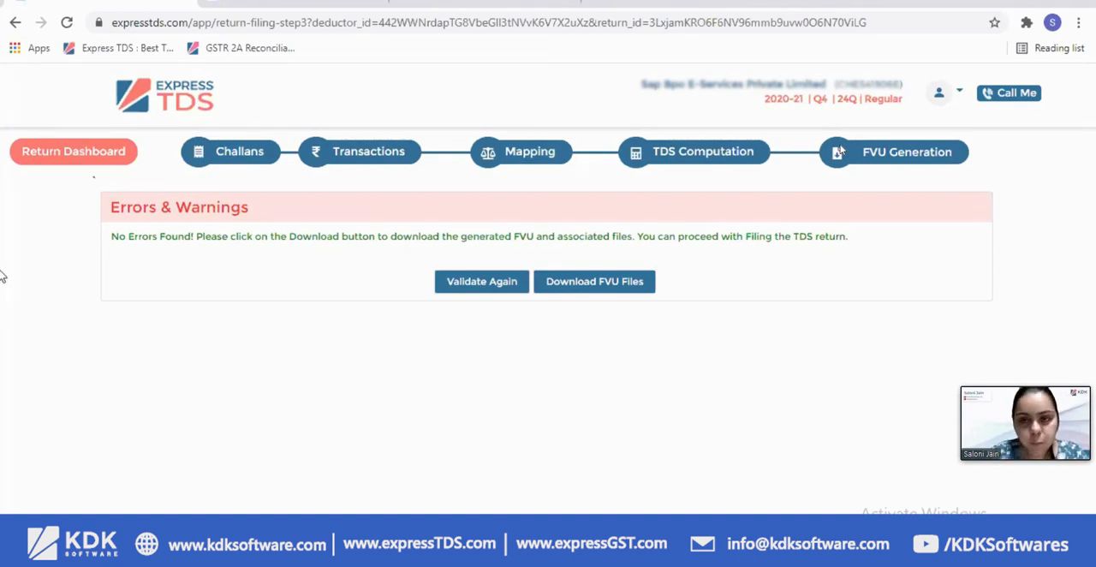
Go back to the return dashboard and examine its overview, quick links, top five deductees and section-wise summary
click(100, 170)
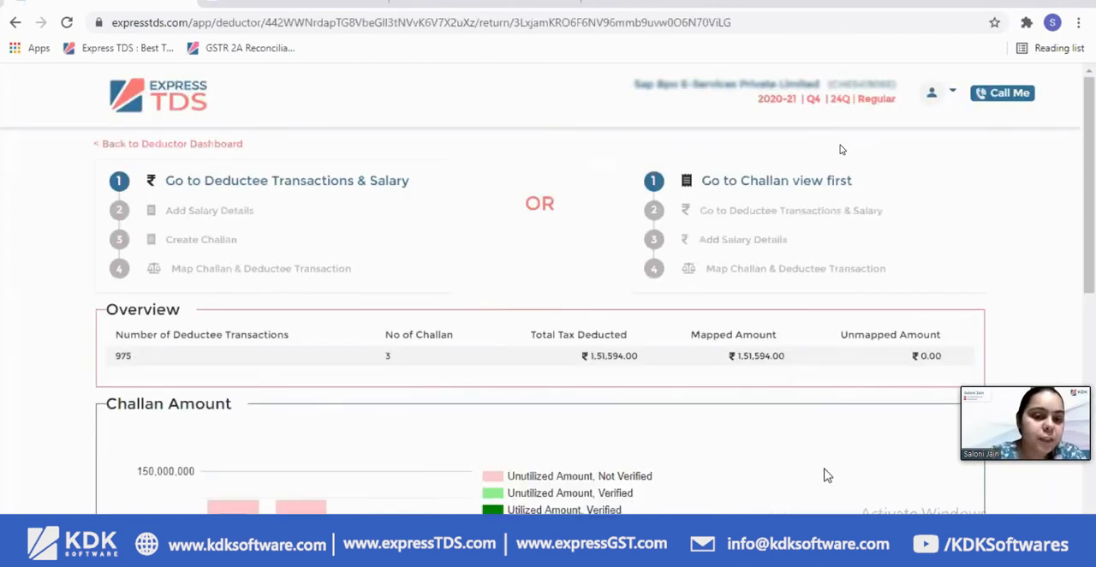
scroll(822, 480, down, 2)
scroll(824, 486, down, 2)
scroll(828, 486, down, 3)
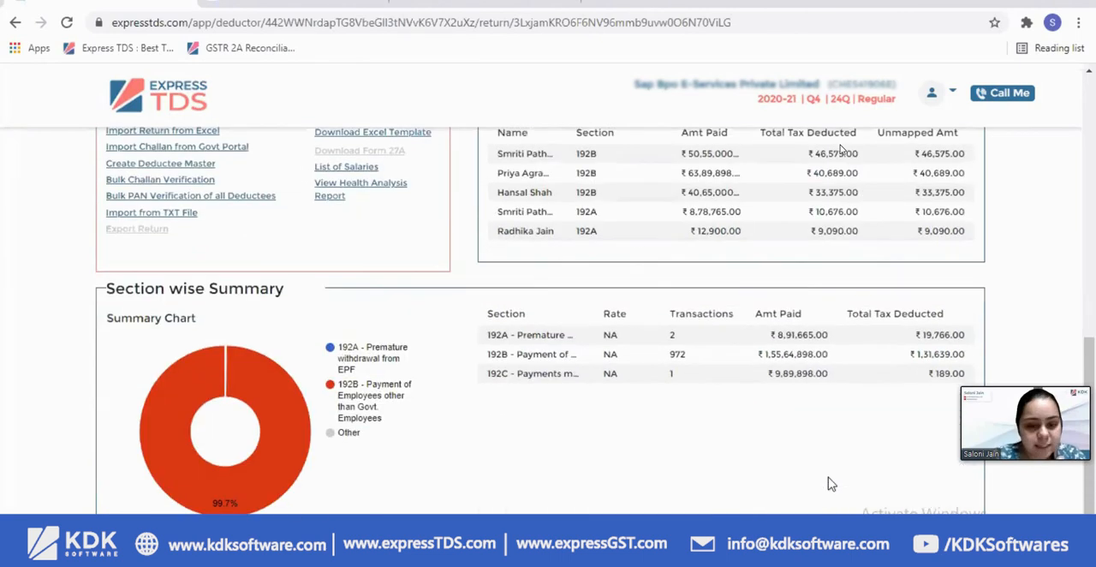
scroll(828, 486, up, 2)
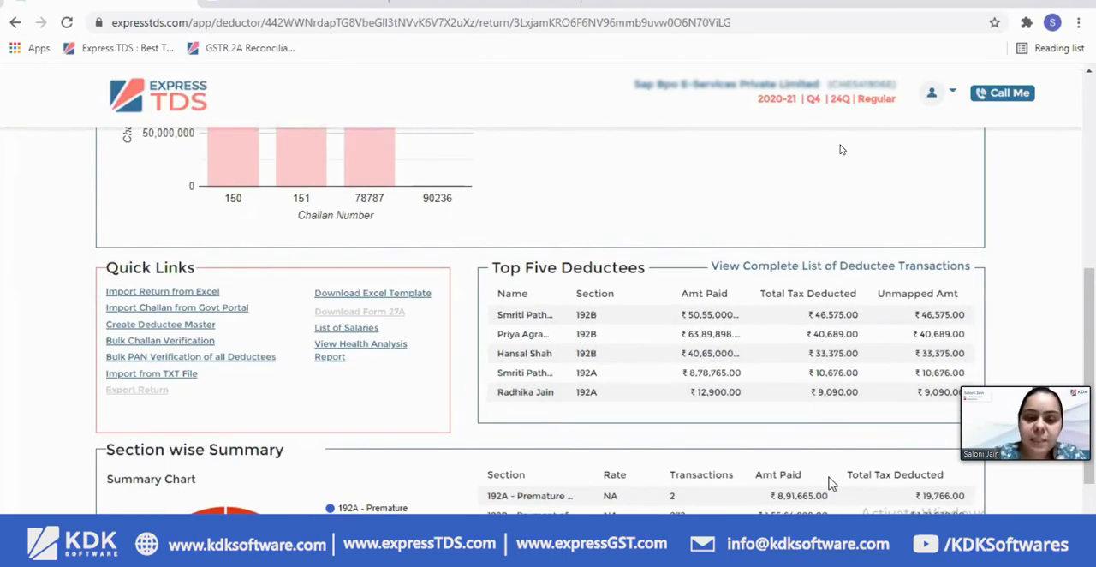
scroll(827, 484, down, 1)
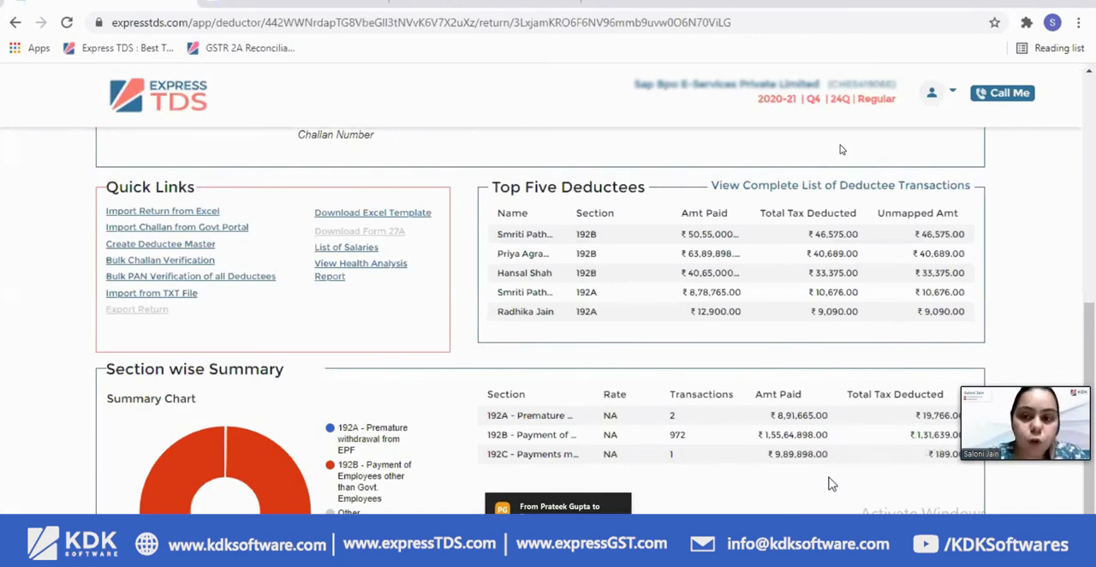
Read the latest meeting chat reply, minimize the chat, and return to the dashboard's challan amount chart
click(558, 506)
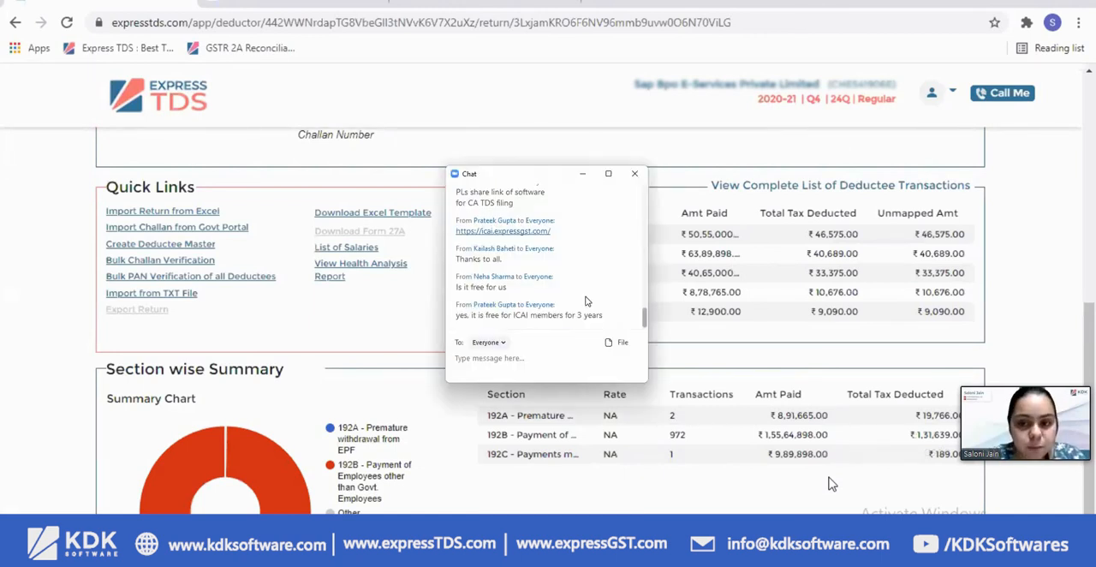
click(585, 177)
scroll(341, 290, up, 3)
scroll(340, 289, up, 3)
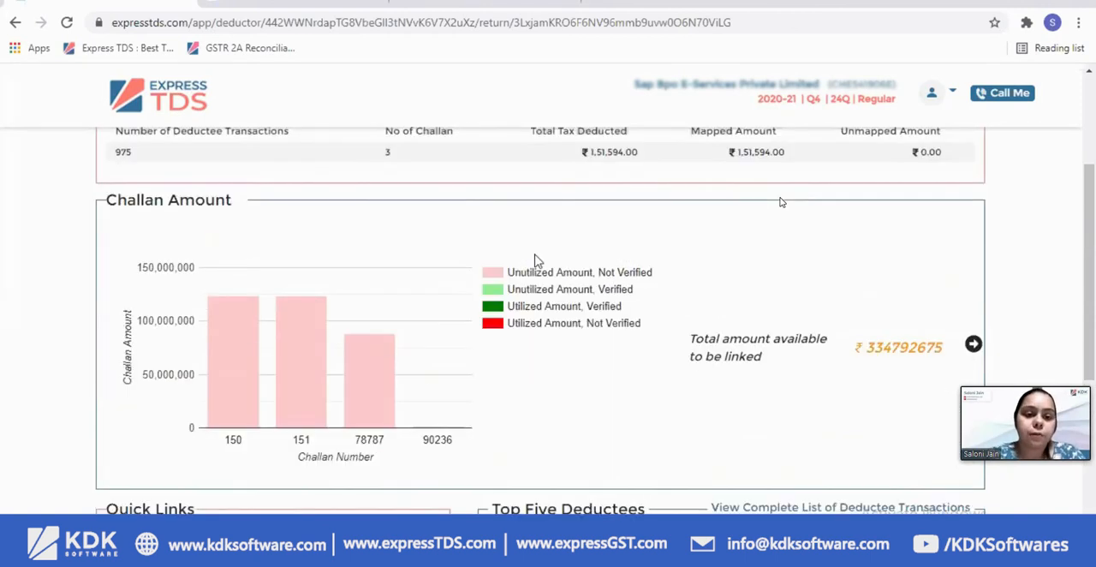
Look through the return dashboard and open the return's health analysis report from the quick links
scroll(543, 235, down, 2)
scroll(542, 234, up, 3)
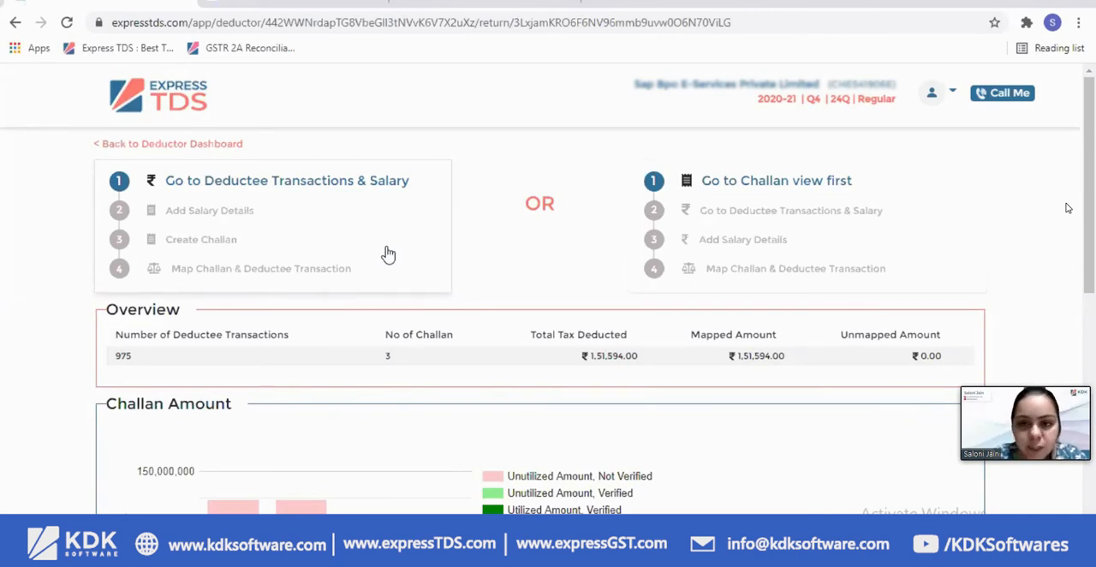
scroll(318, 366, down, 4)
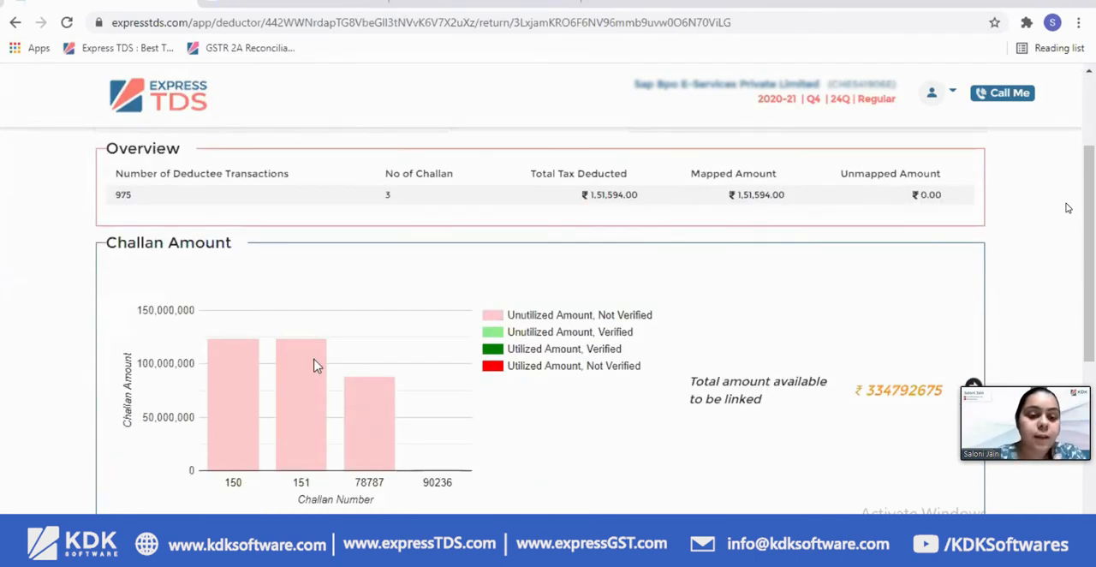
scroll(354, 373, down, 1)
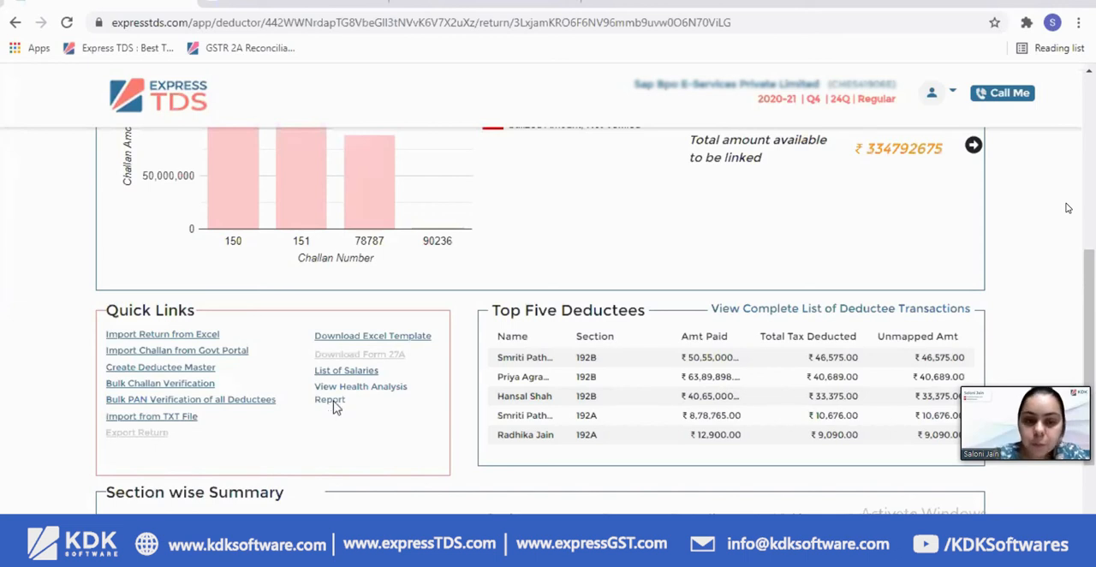
click(335, 408)
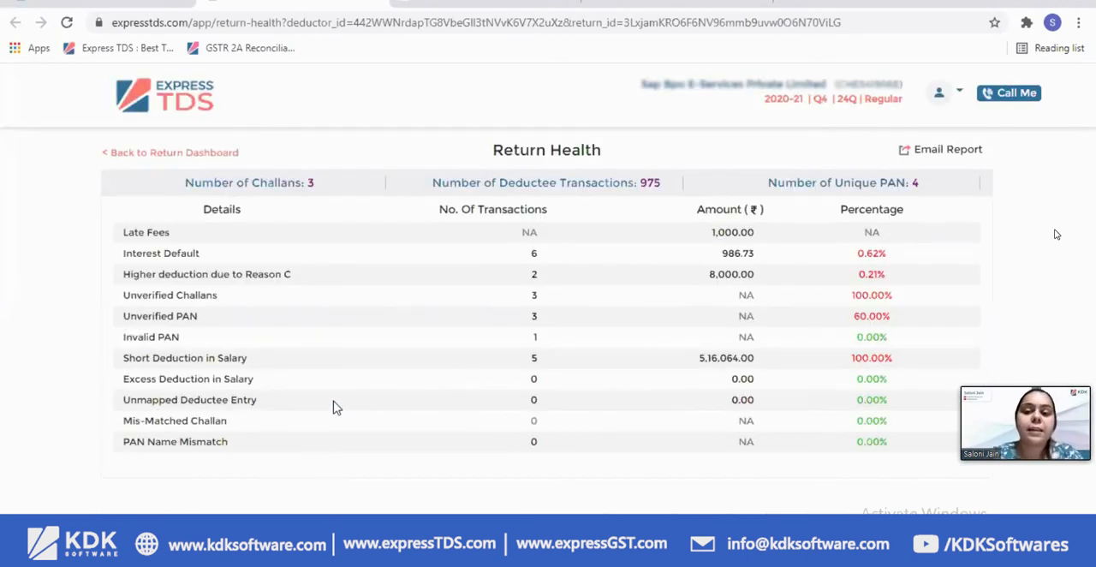
mouse_move(1044, 392)
drag(1044, 391, 1039, 433)
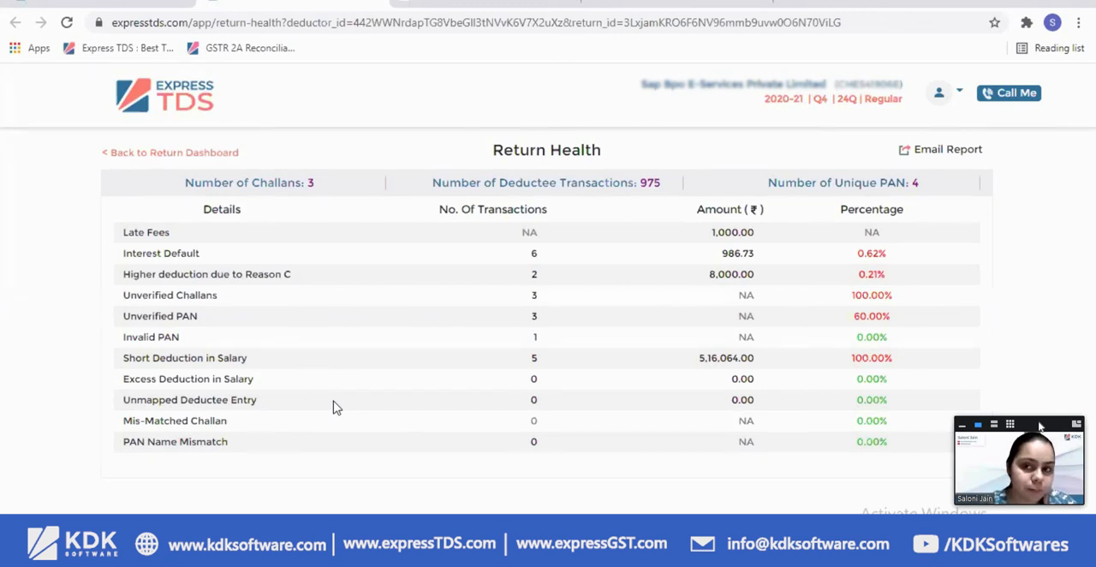
View the email form for the Return Health report and close it without sending
click(945, 150)
drag(481, 169, 373, 160)
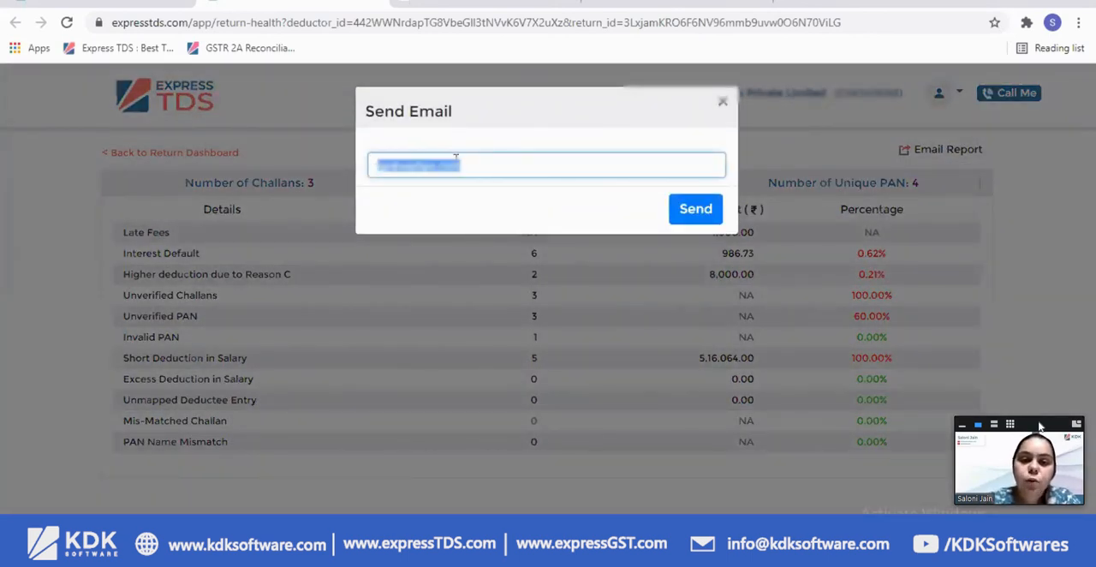
click(721, 109)
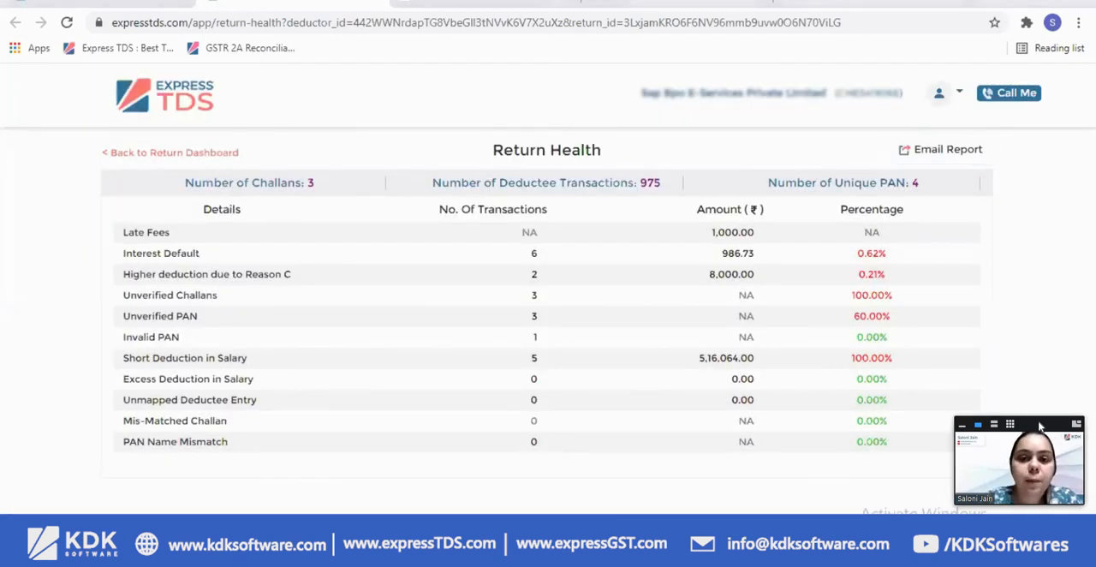
Switch to Zoho Mail, read the emailed Health Analysis Report for 2020-21 Q4 24Q Regular, and download its Excel attachment
click(462, 2)
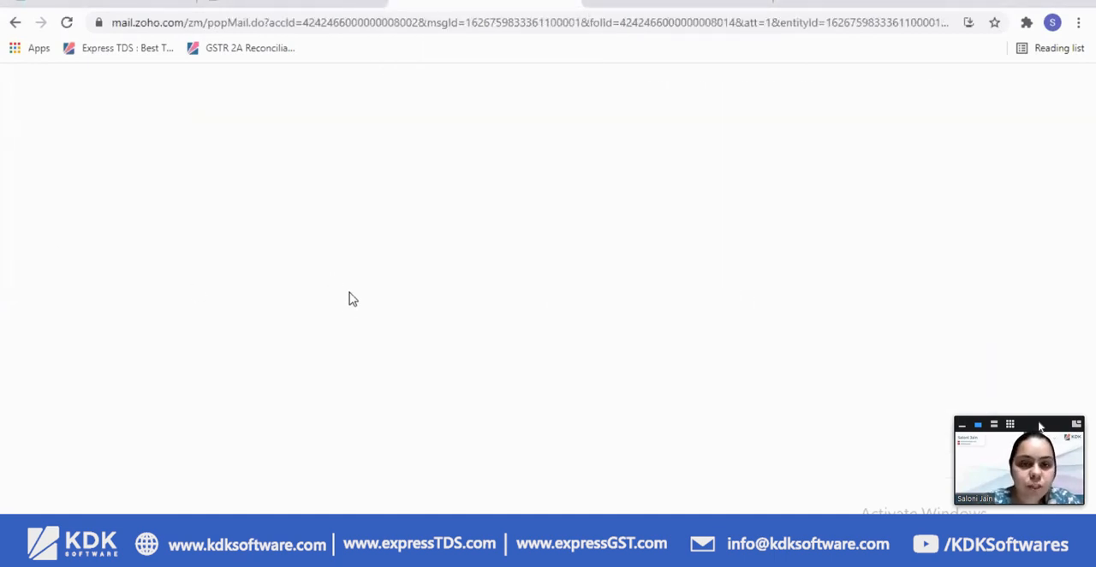
scroll(396, 345, down, 1)
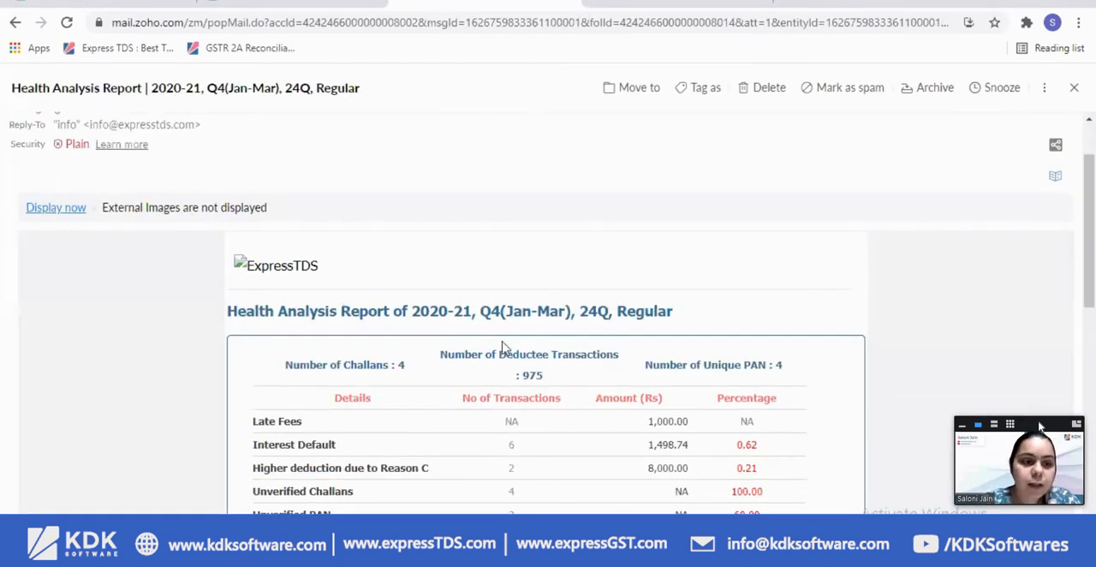
scroll(506, 347, down, 3)
scroll(505, 346, down, 4)
mouse_move(166, 479)
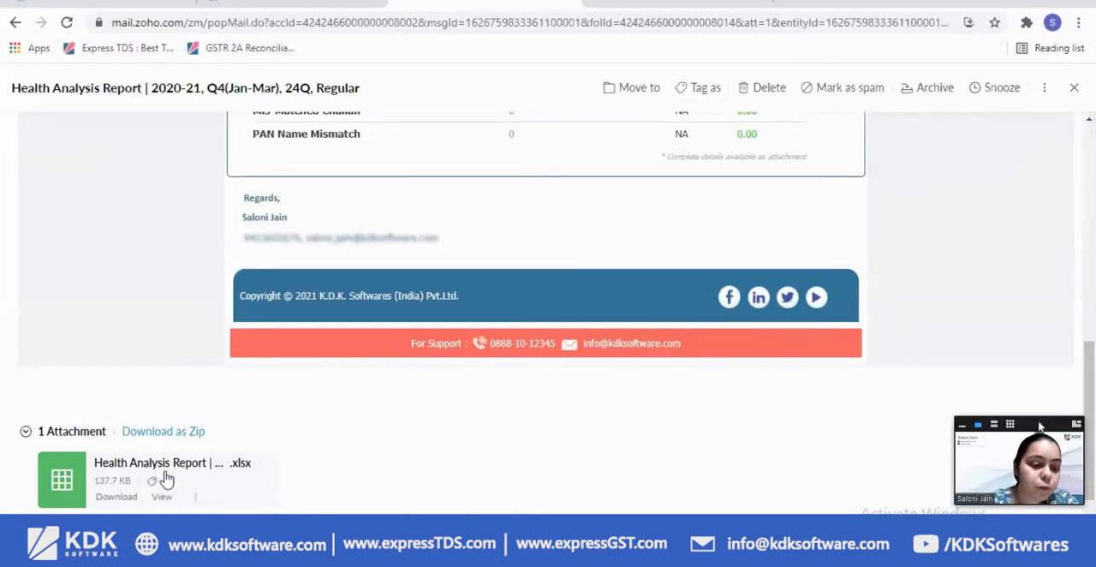
click(117, 497)
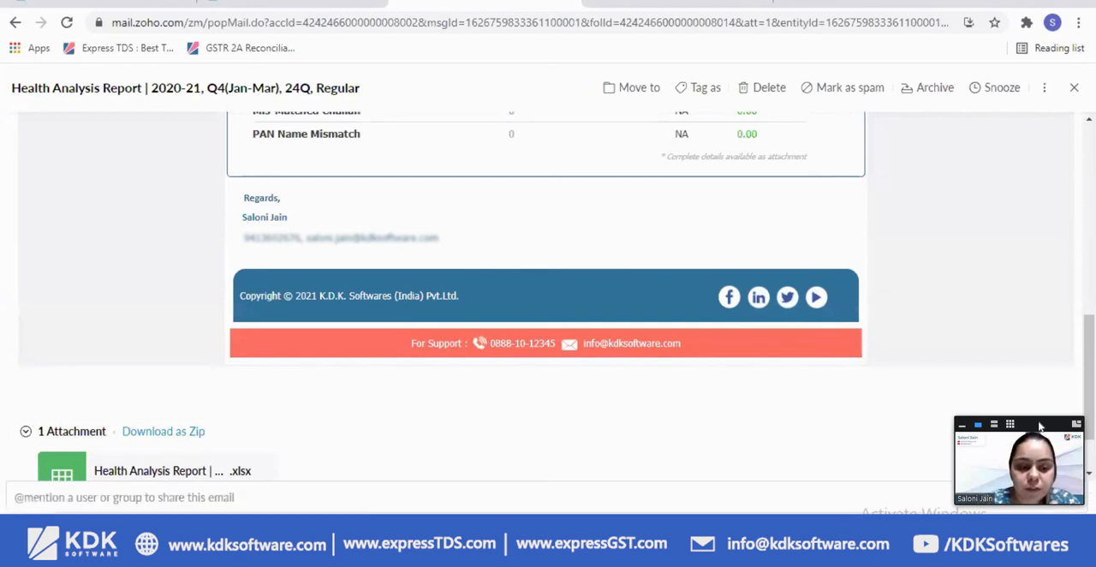
Open the downloaded Health Analysis Report workbook in Excel, agree to recover its content, and maximize the workbook window
click(254, 114)
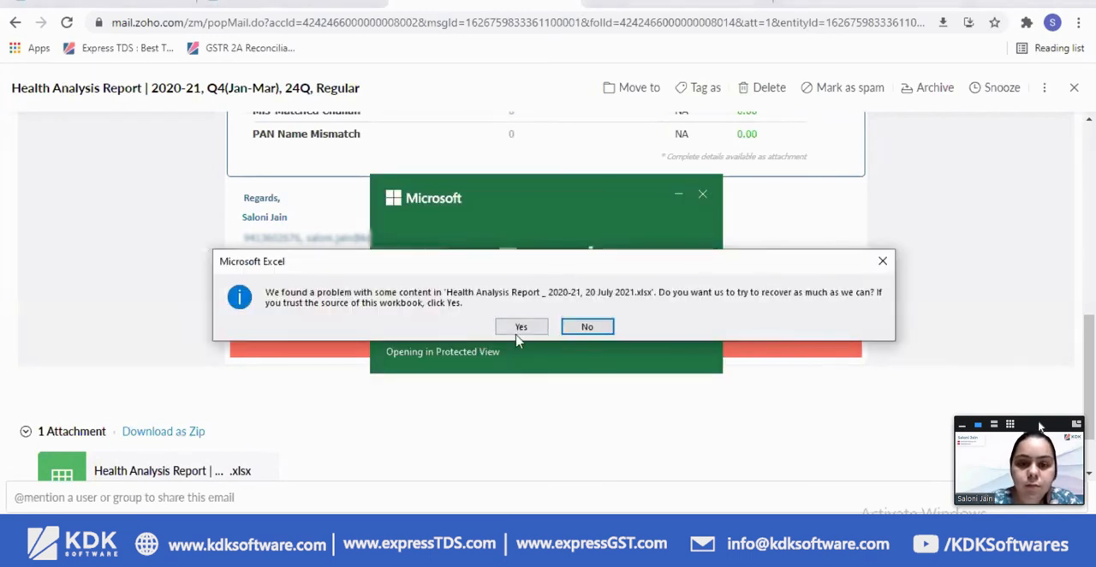
click(518, 328)
click(540, 330)
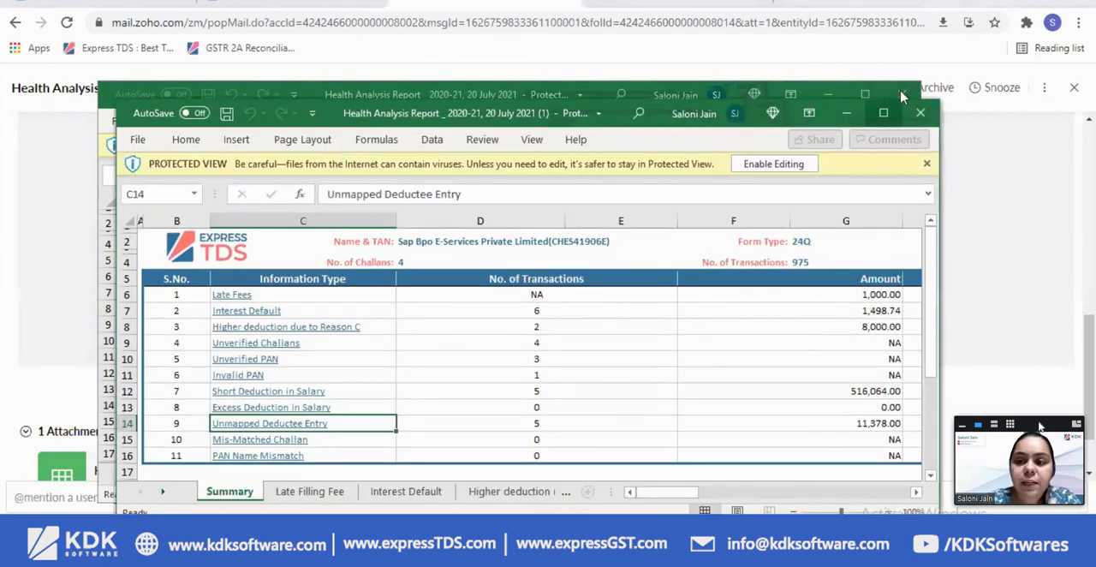
click(883, 113)
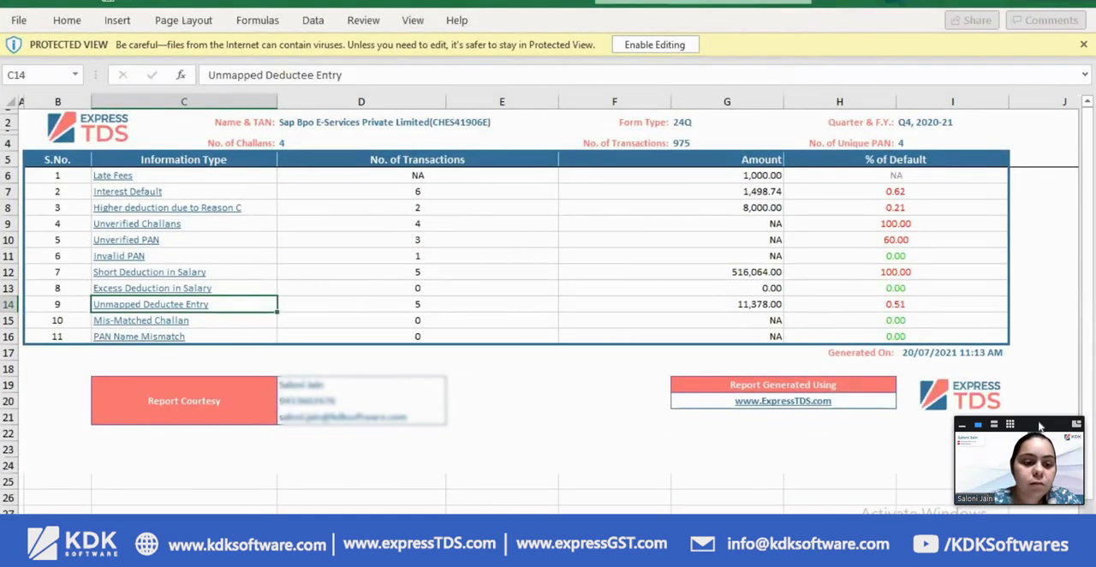
Review the workbook's interest calculation and challan status sheets, close it, and switch back to the Return Health page in Express TDS
key(ctrl+Page_Down)
key(ctrl+Page_Down)
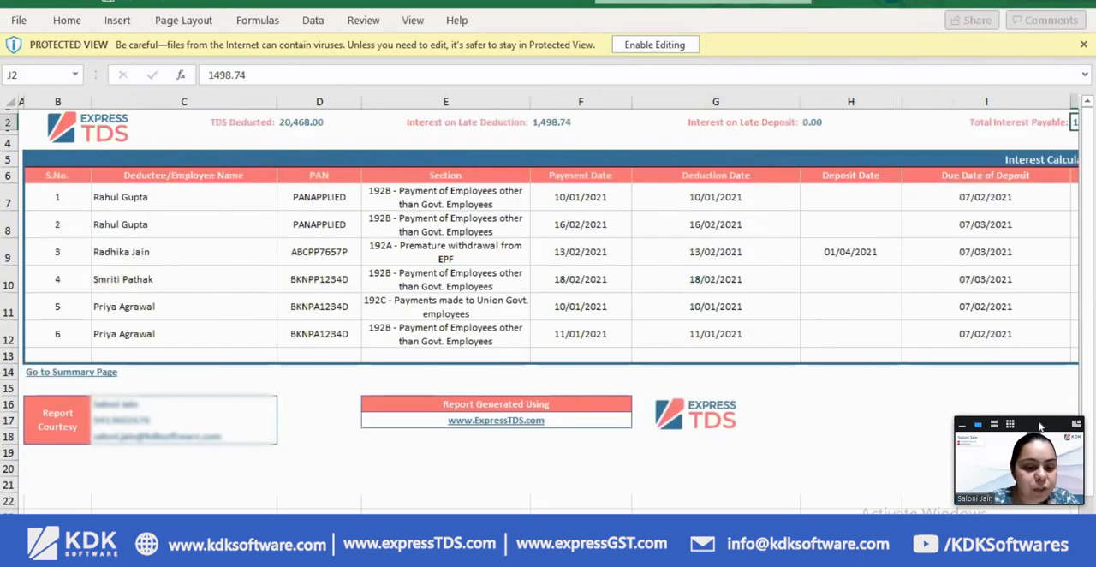
key(ctrl+Page_Down)
key(ctrl+Page_Down)
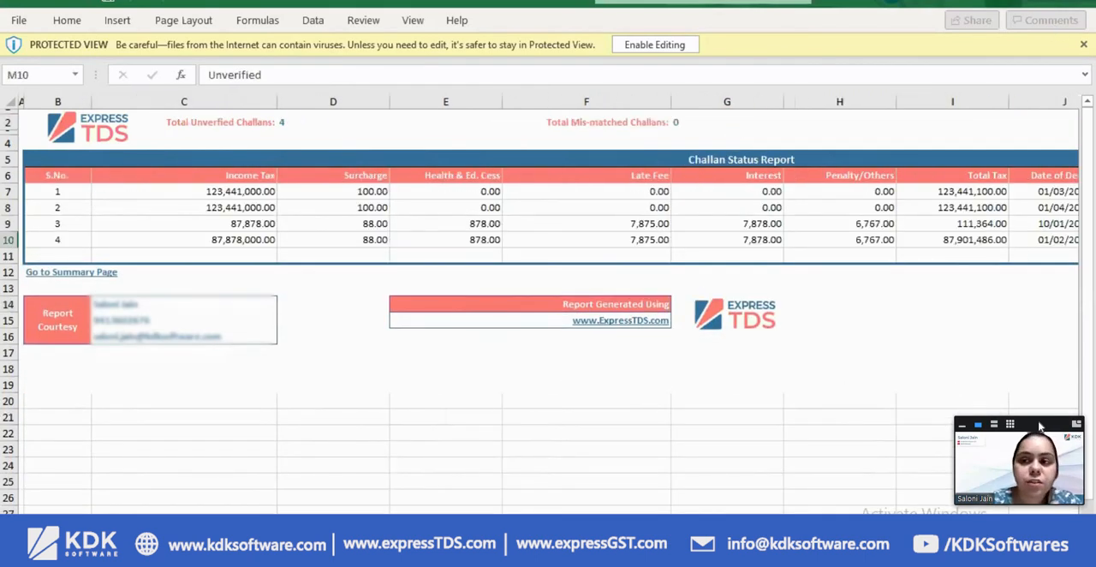
key(alt+F4)
key(ctrl+shift+Tab)
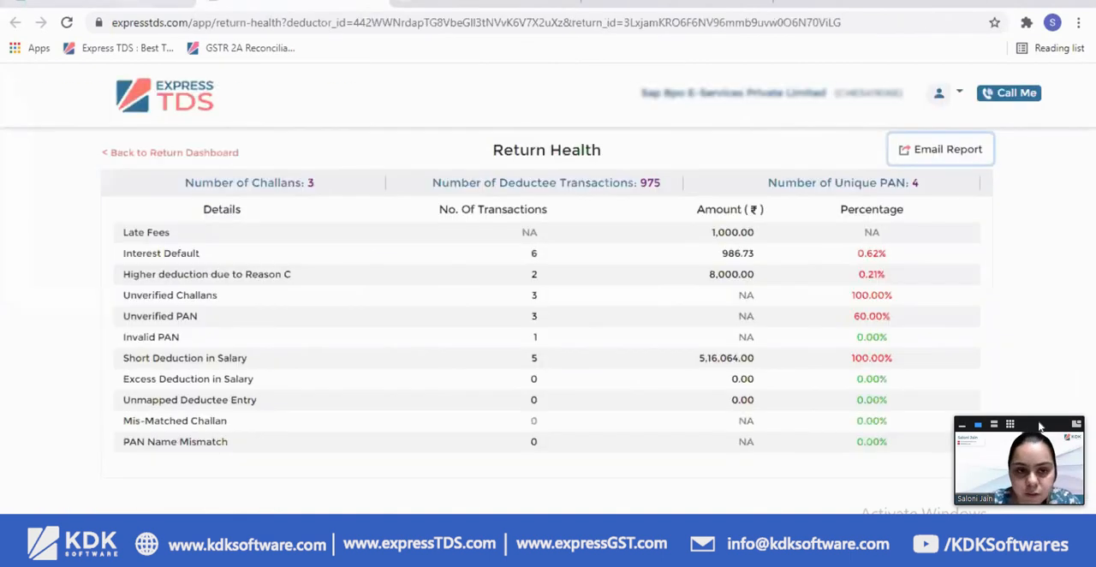
Go to the deductor dashboard, open the Deductee Master's detailed report, and check the PAN status of the listed deductees
scroll(764, 360, up, 5)
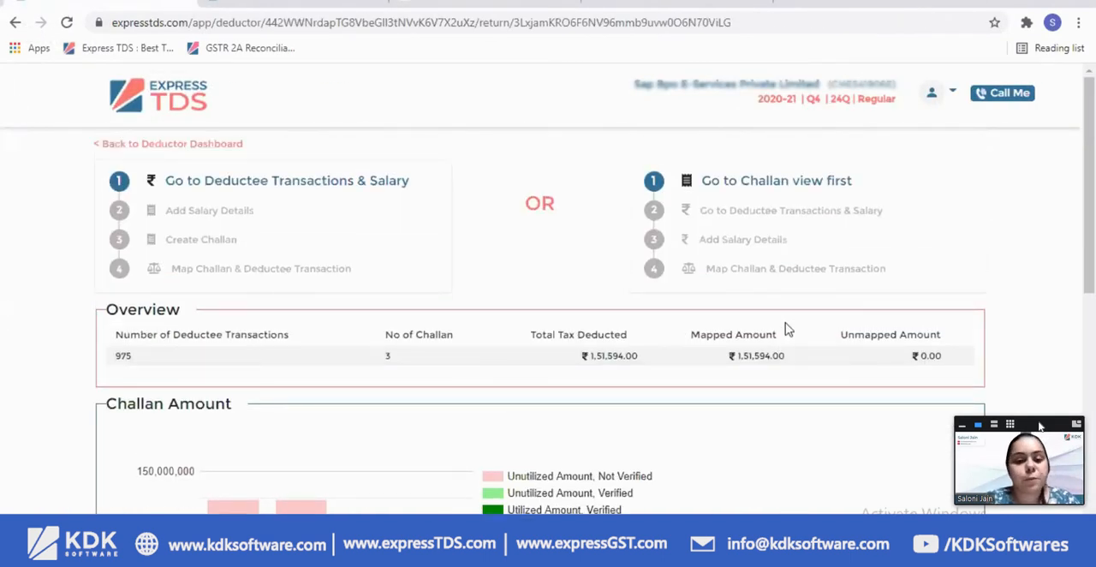
click(231, 144)
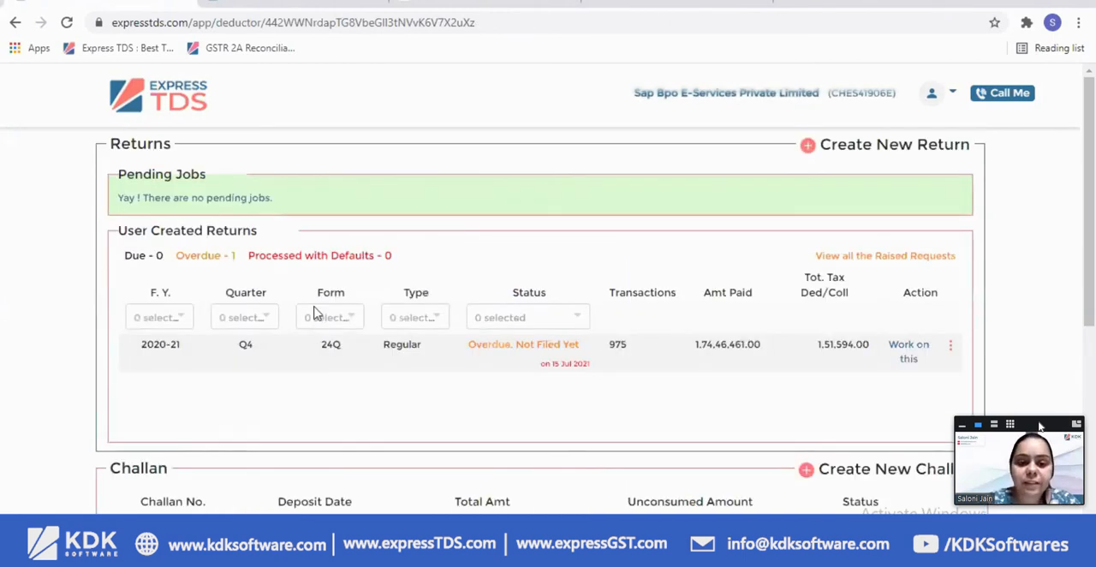
scroll(317, 299, down, 6)
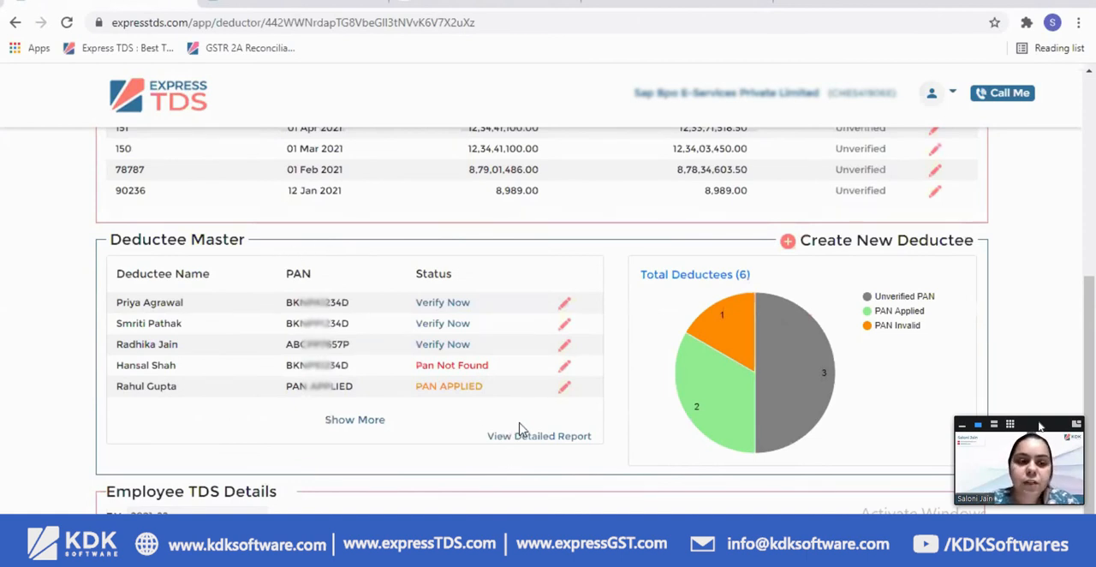
click(545, 439)
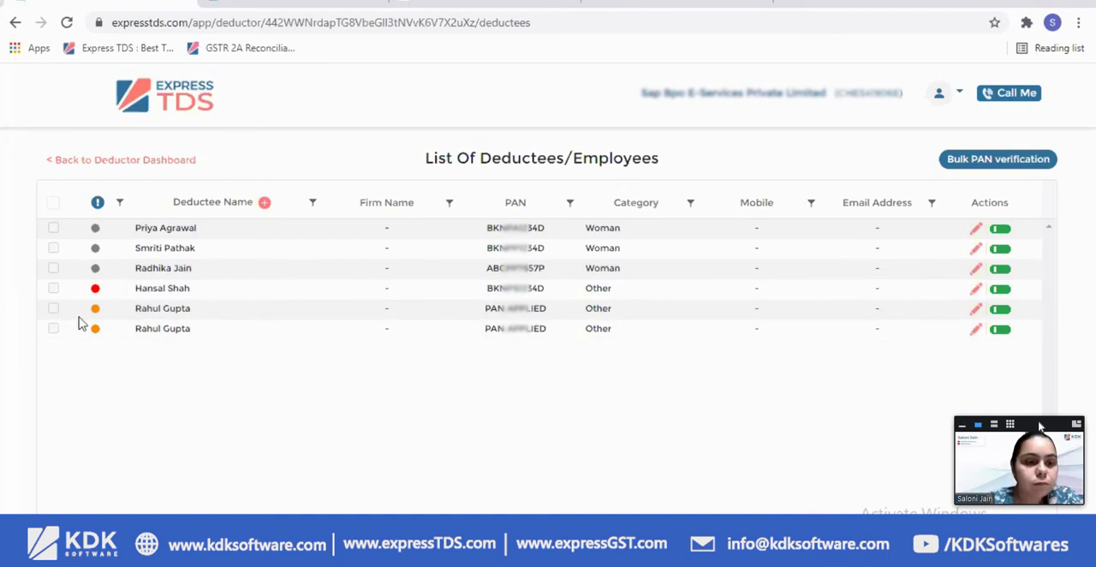
mouse_move(92, 331)
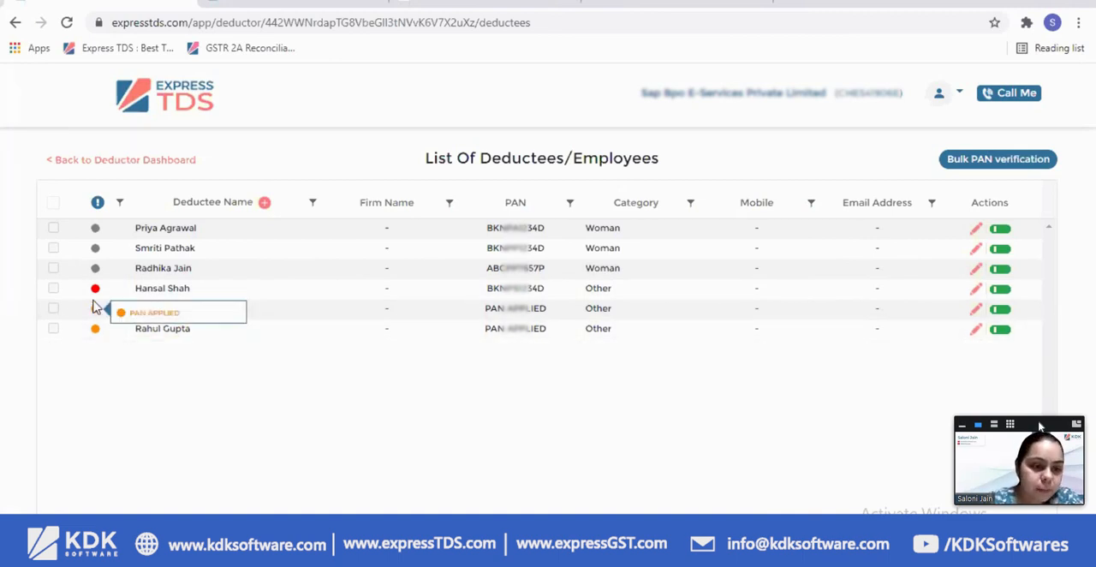
mouse_move(96, 290)
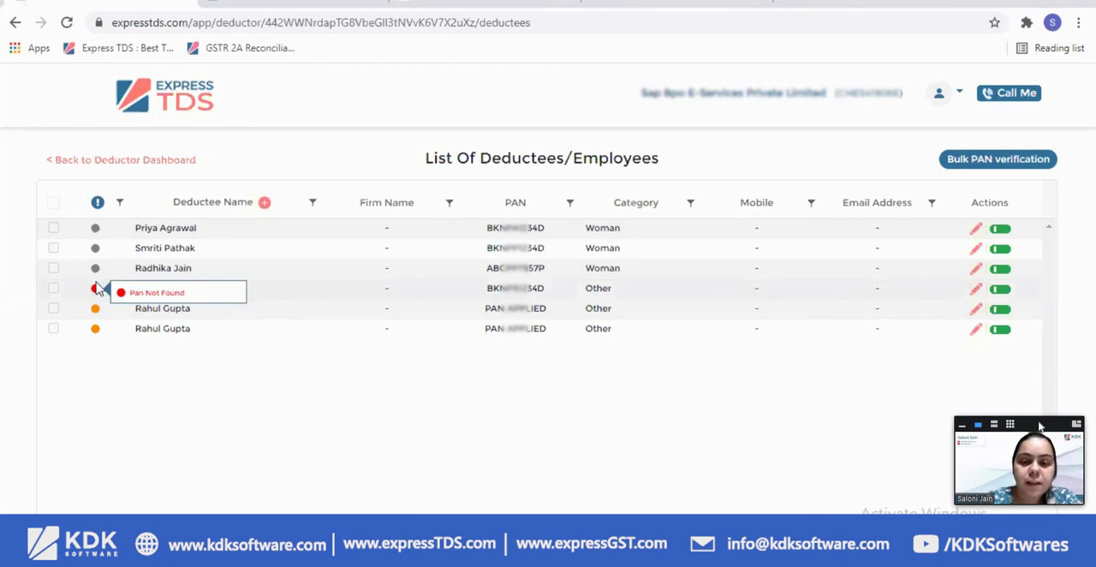
mouse_move(97, 272)
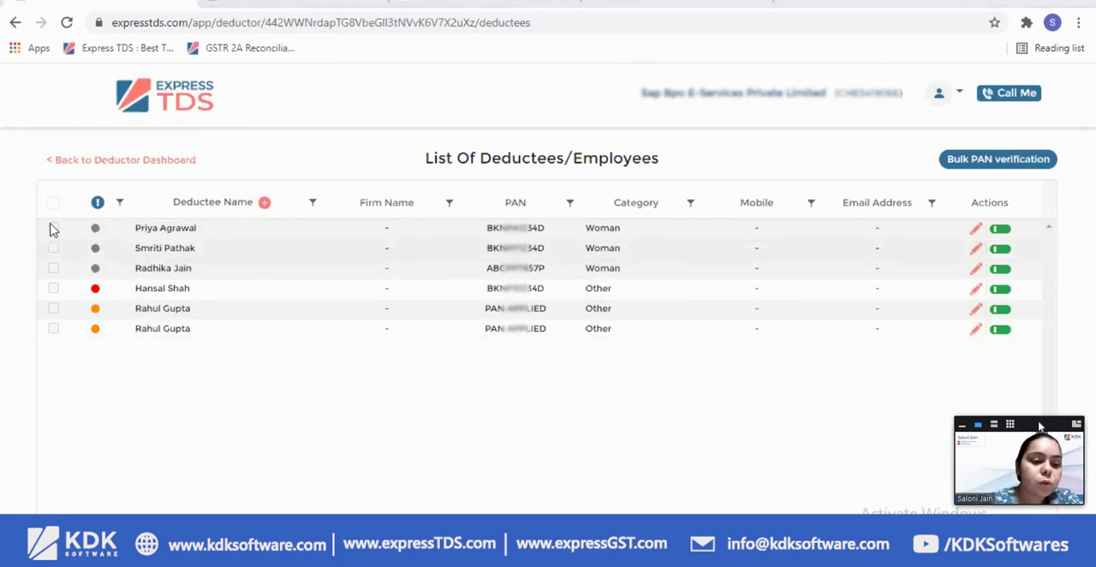
Open the first listed deductee's details for updating, look through the form's fields, and close it
click(976, 229)
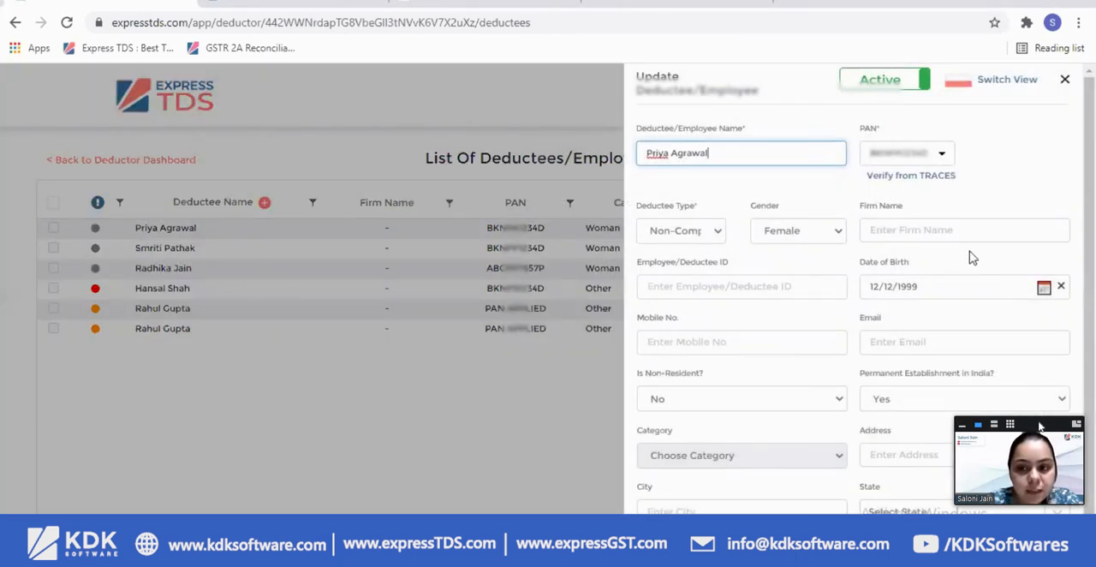
scroll(973, 245, down, 1)
scroll(1021, 135, up, 1)
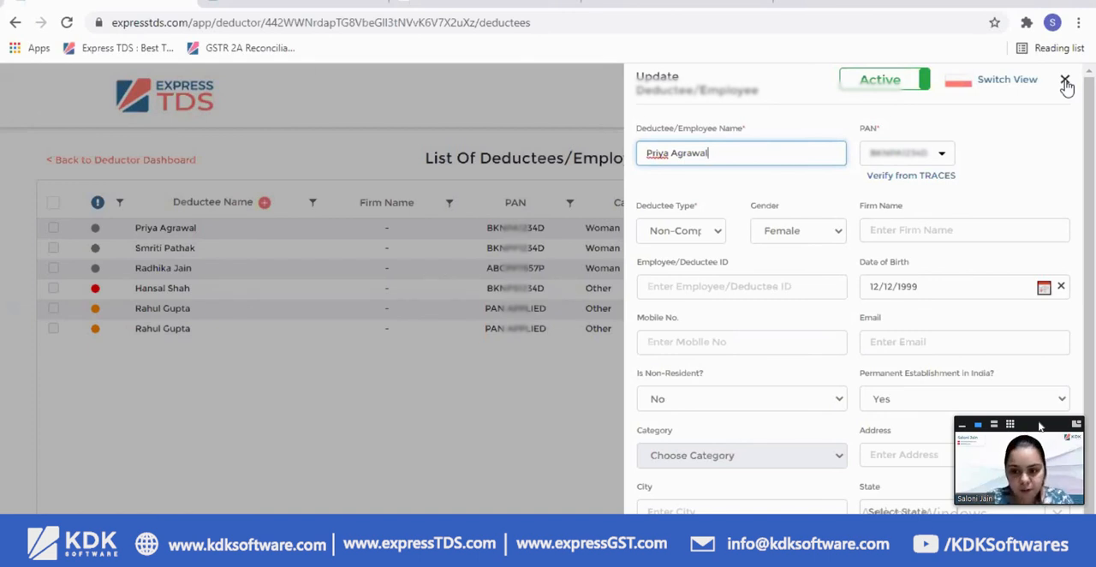
click(1065, 81)
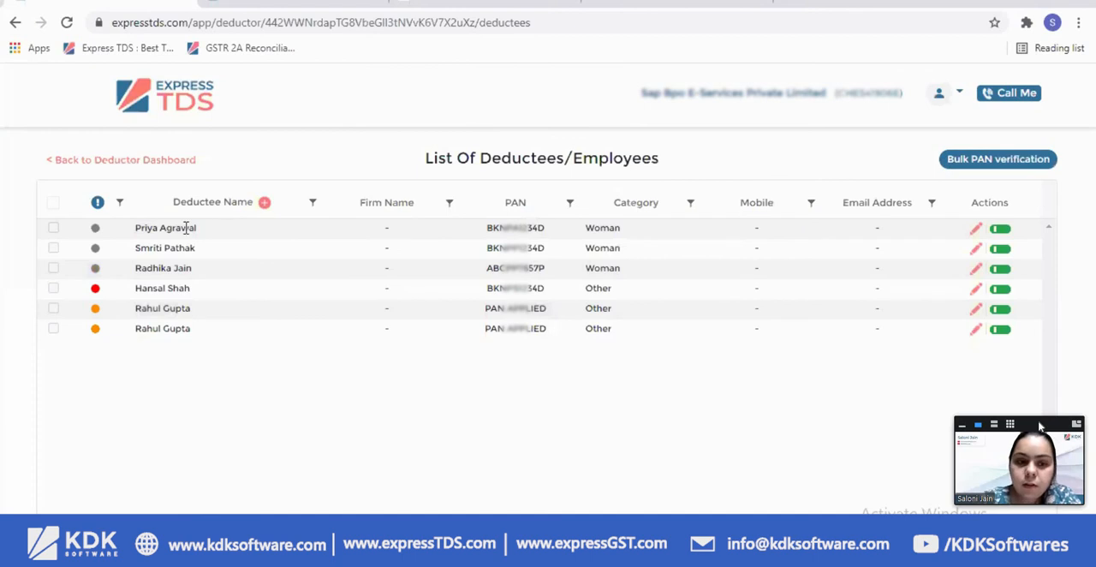
View the blank form for creating a deductee, close it, and sort the list by deductee name in ascending order
click(264, 206)
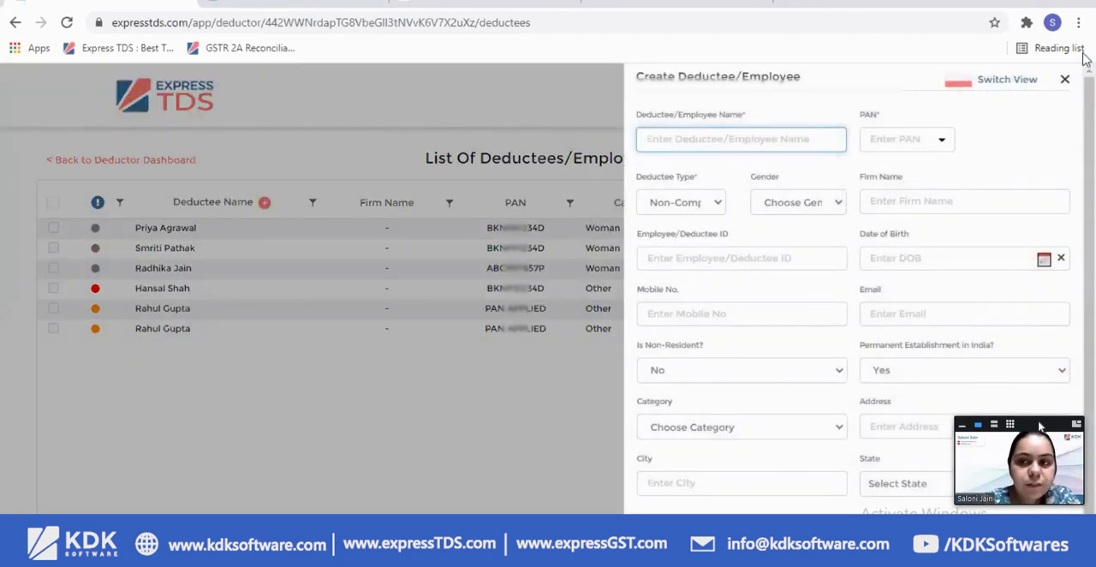
click(1065, 80)
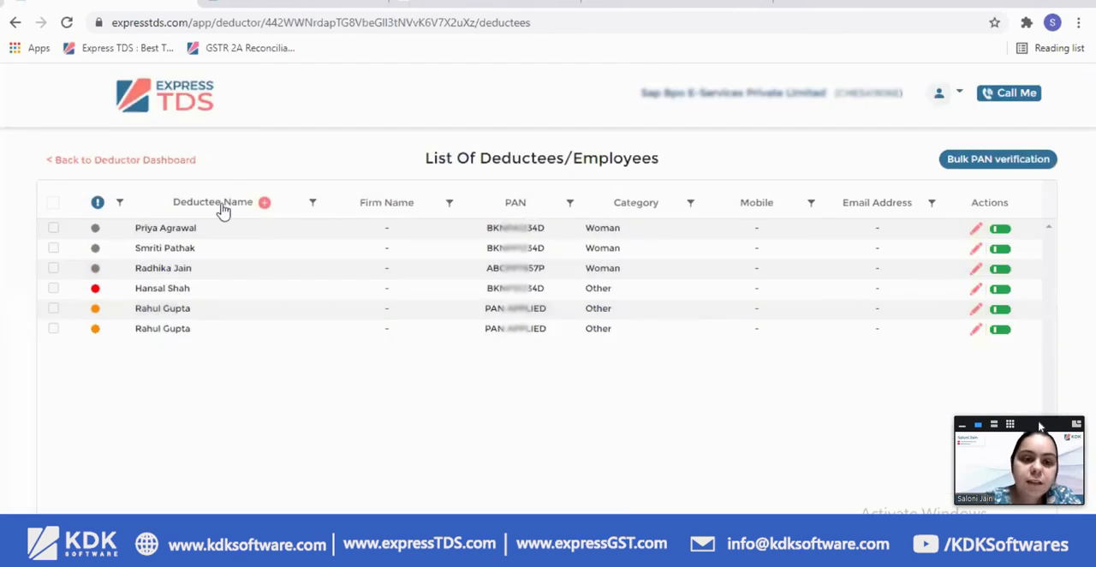
click(223, 210)
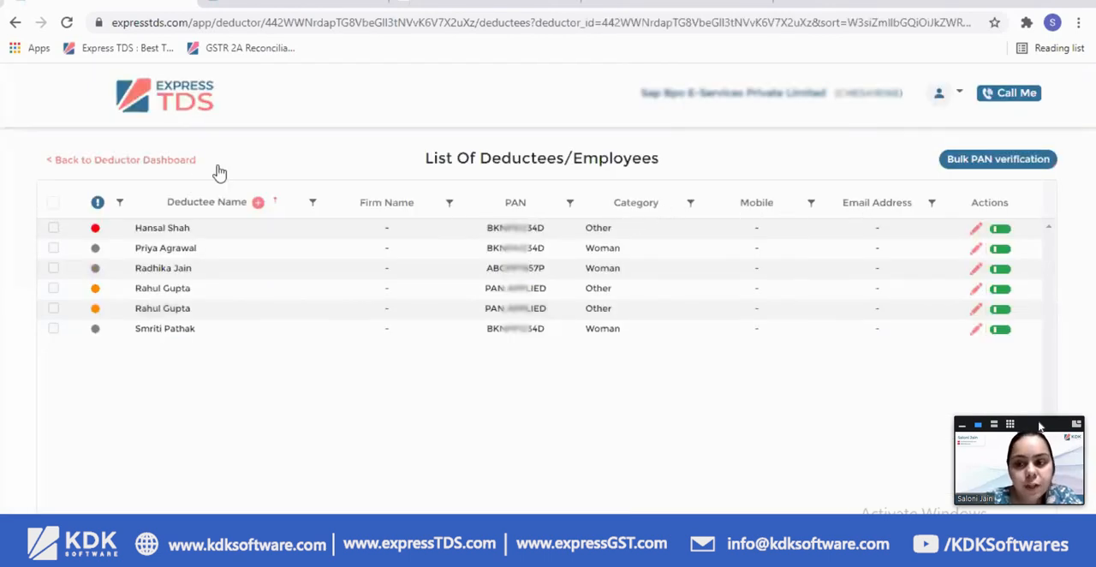
View the requests raised to TRACES from the deductor dashboard, and return to the list of deductors
click(114, 170)
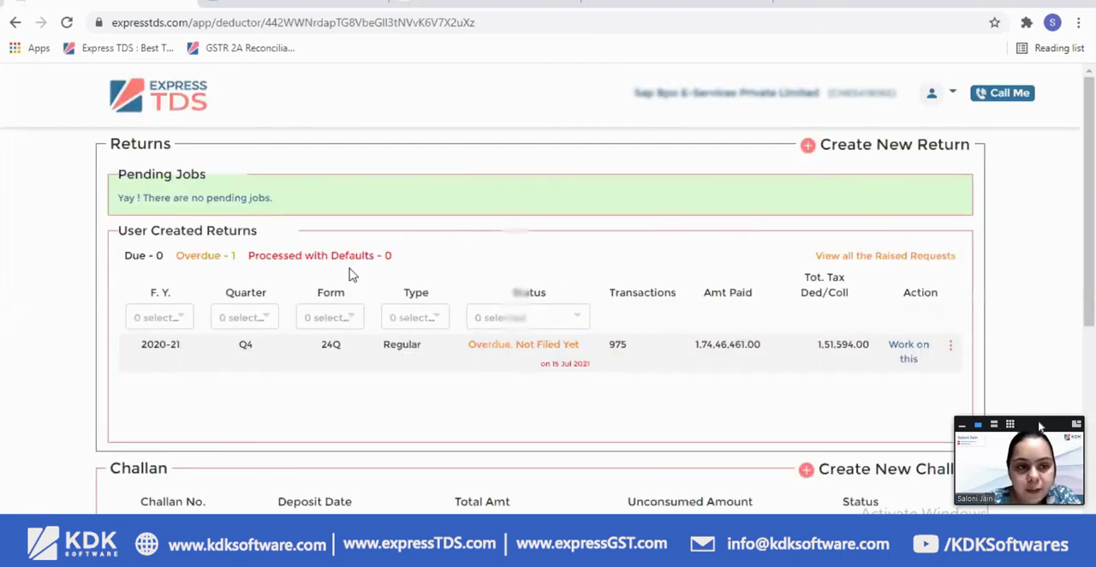
scroll(359, 274, down, 1)
scroll(359, 274, up, 1)
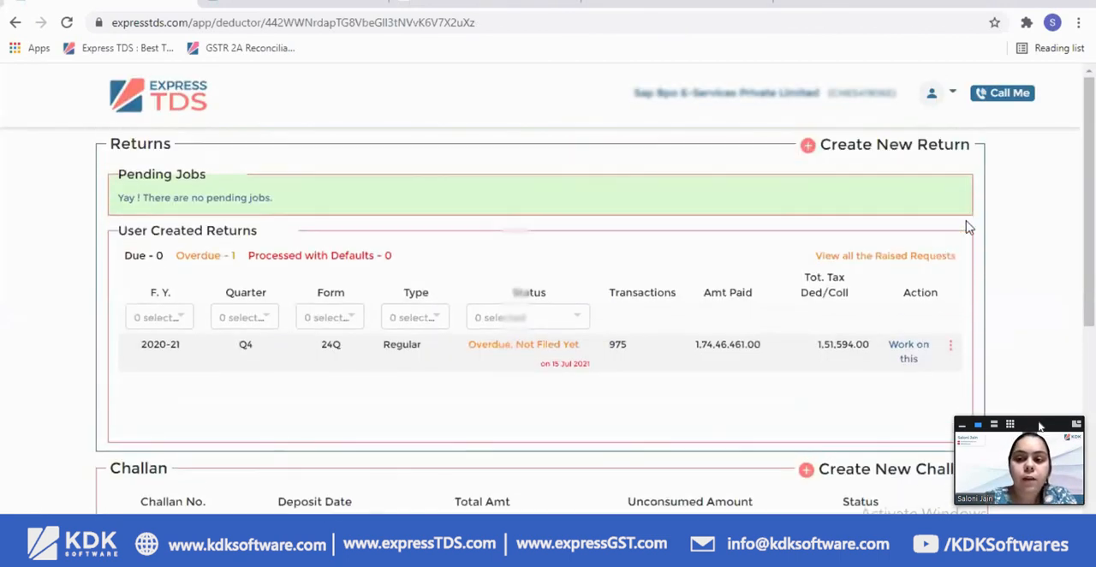
click(905, 258)
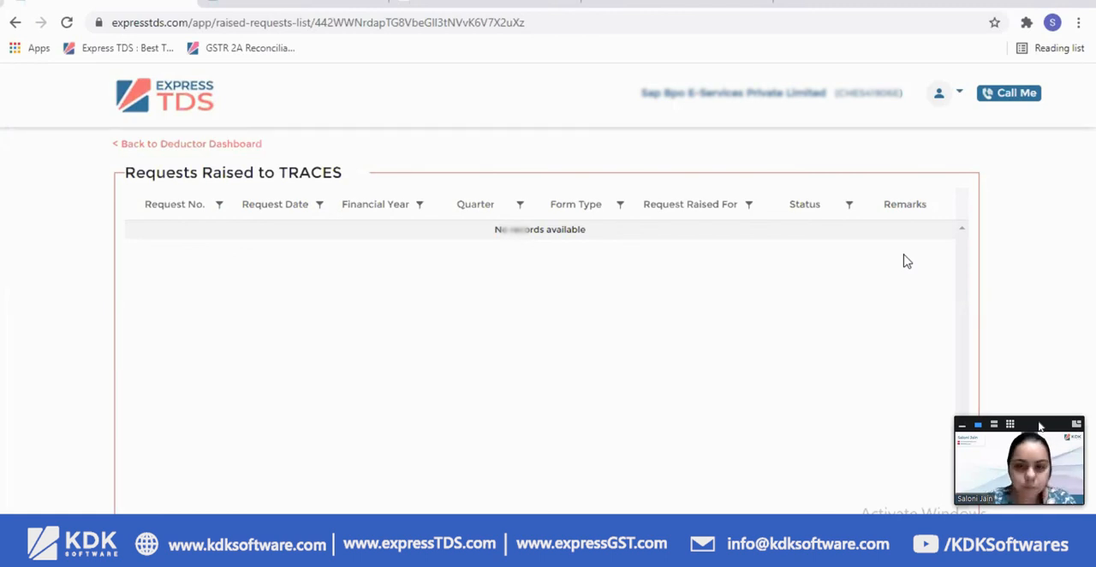
click(196, 145)
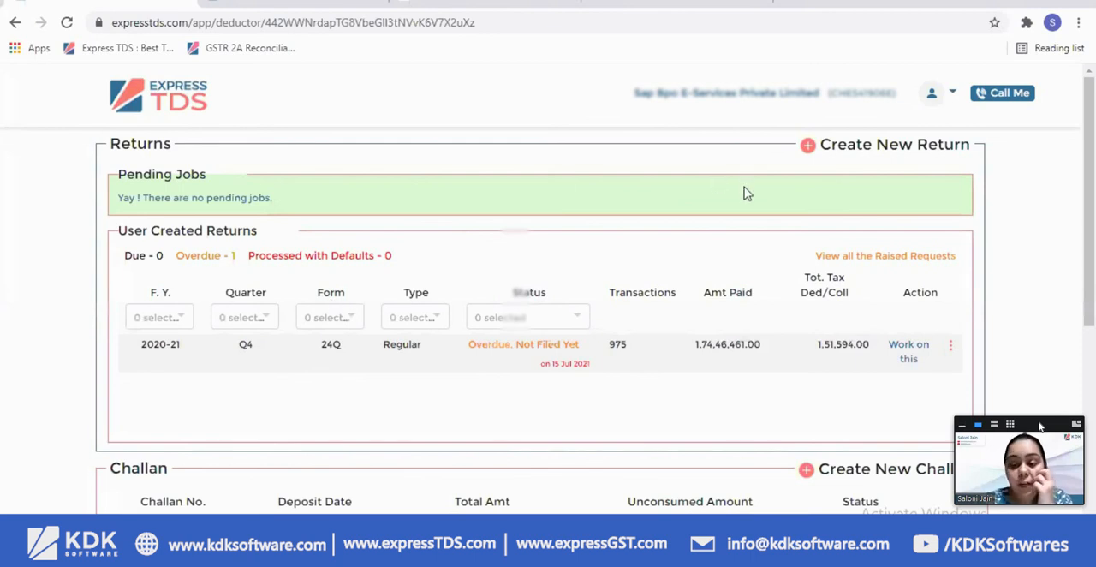
click(158, 109)
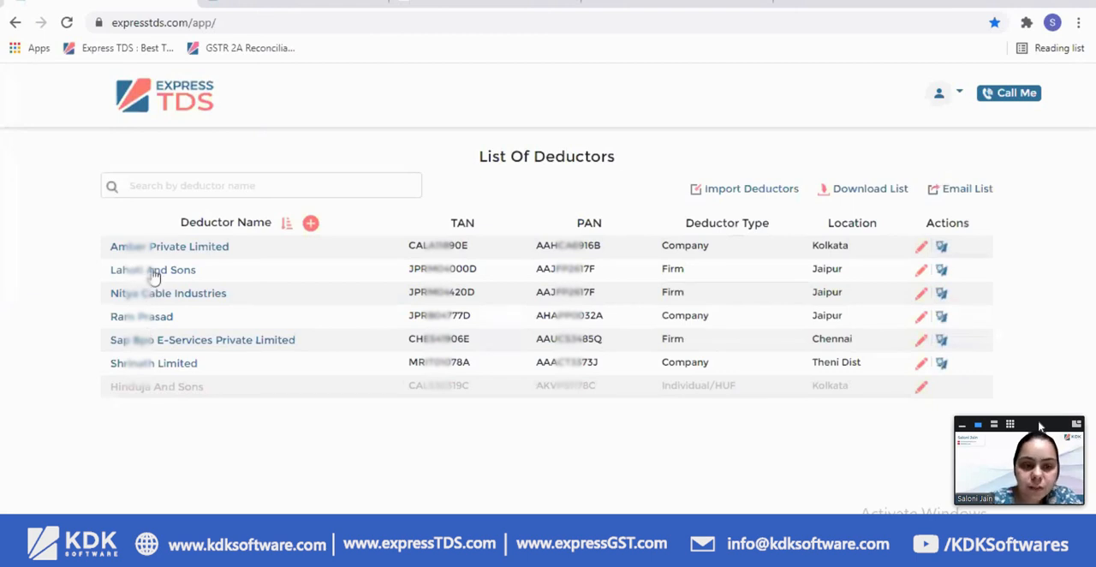
Open the deductor Lahoti and Sons and create a Regular return for financial year 2020-21, Q2, form 24Q
click(154, 272)
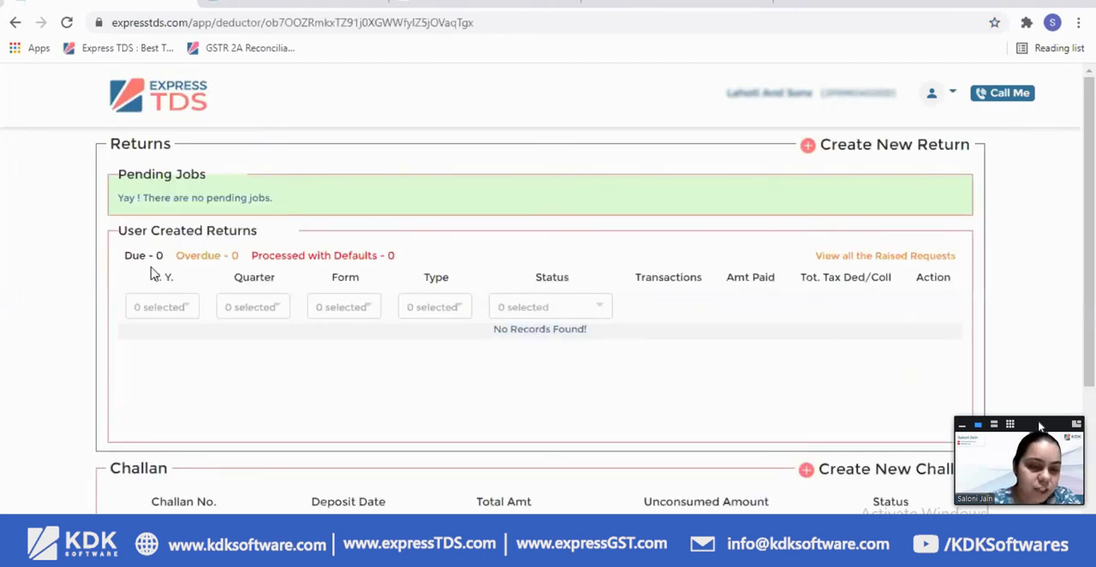
click(851, 152)
click(451, 207)
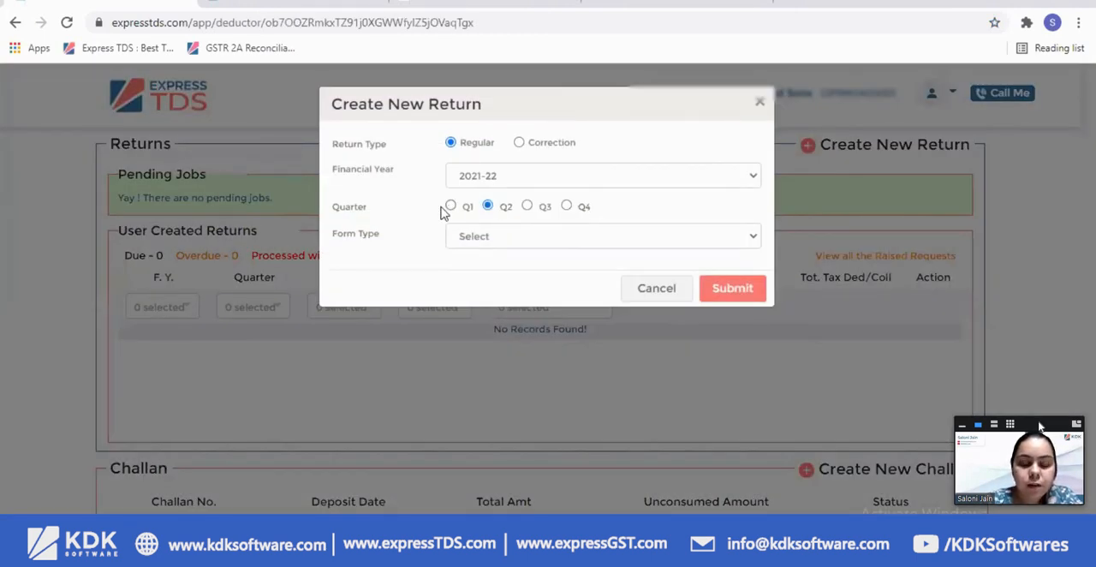
click(488, 207)
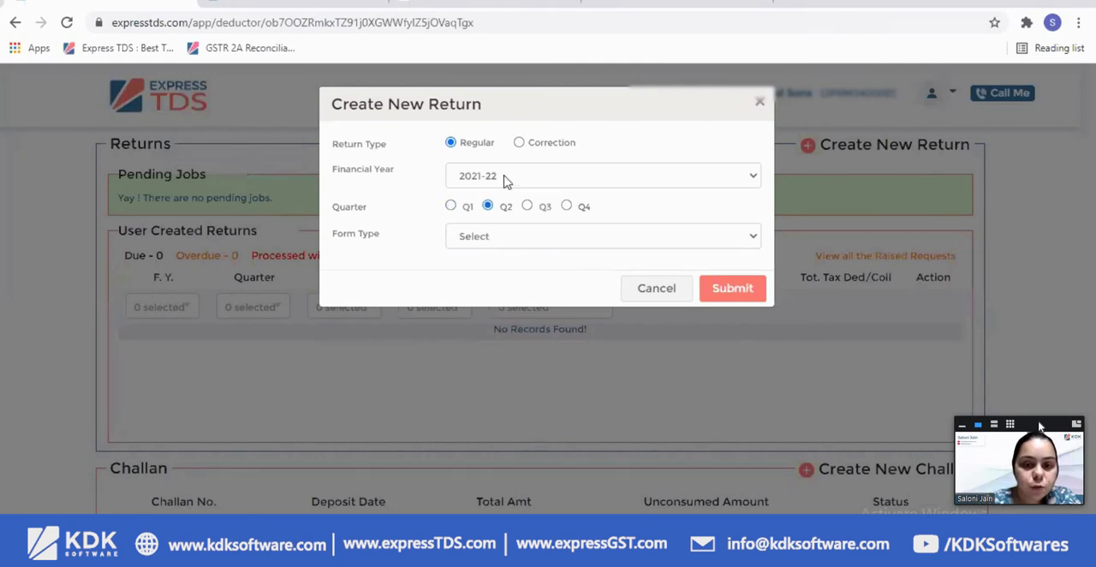
click(512, 176)
click(479, 206)
click(497, 238)
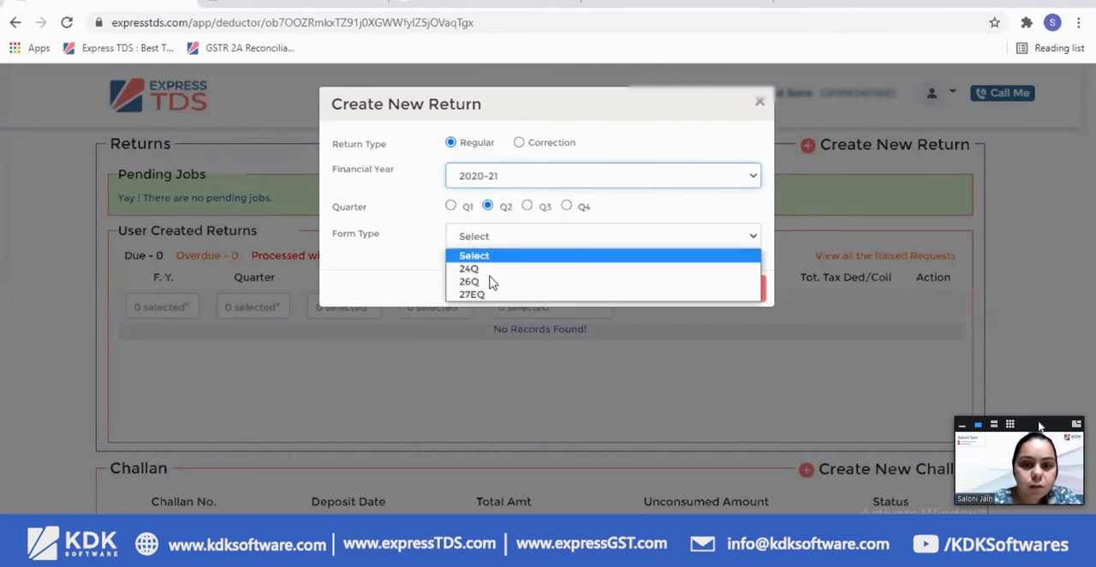
click(582, 268)
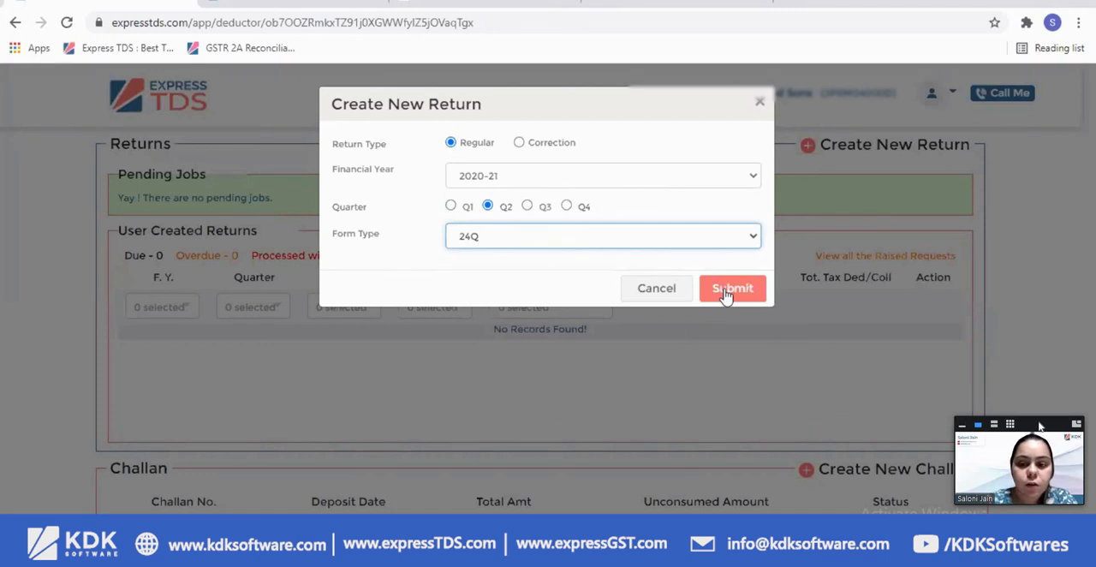
click(725, 291)
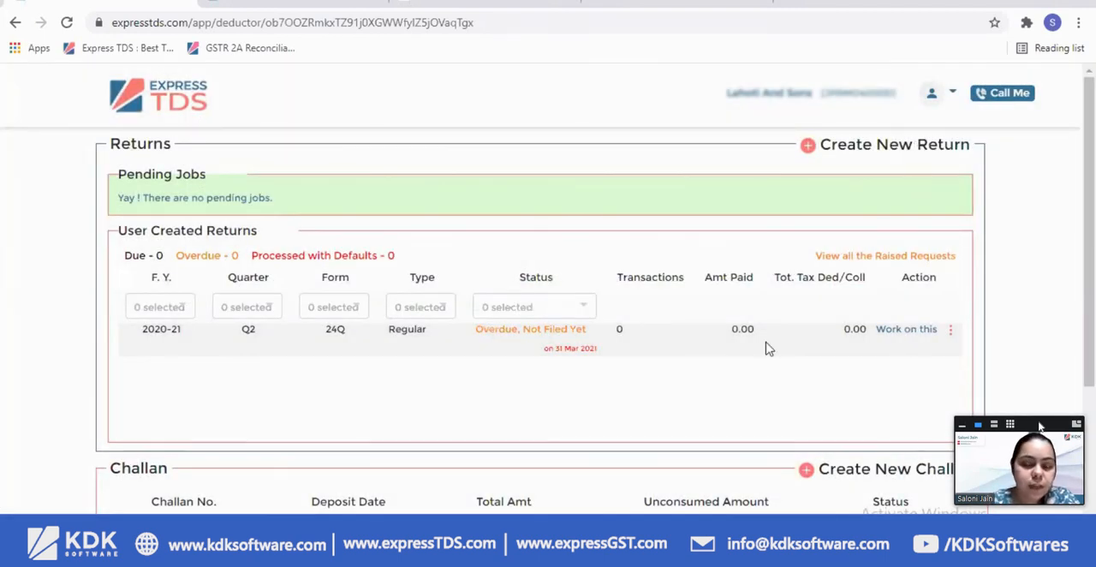
Switch to File Explorer, check which files the Seminar folder holds, and minimise its window
key(alt+Tab)
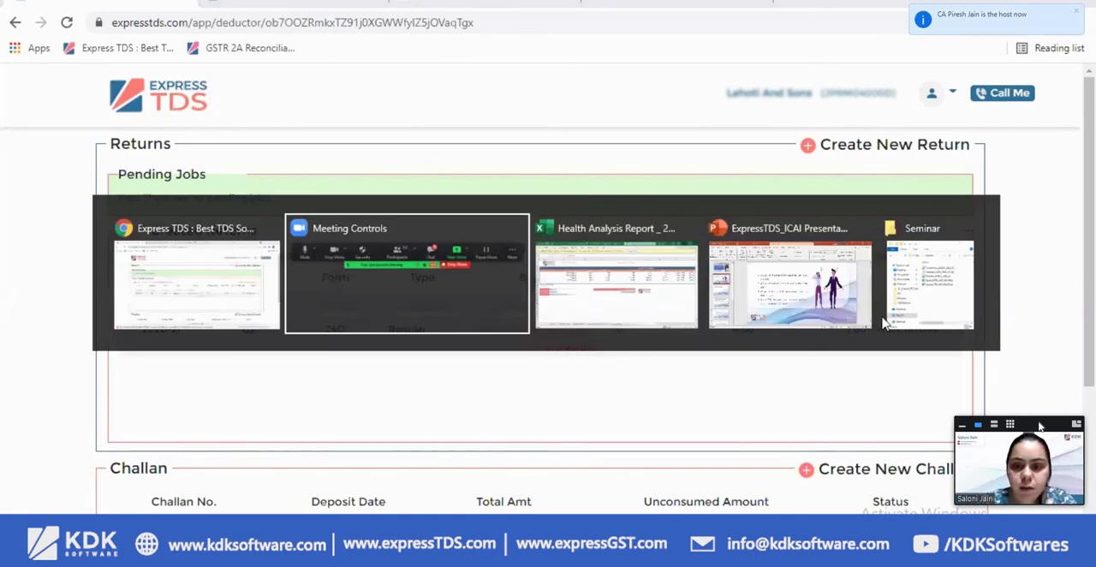
click(929, 286)
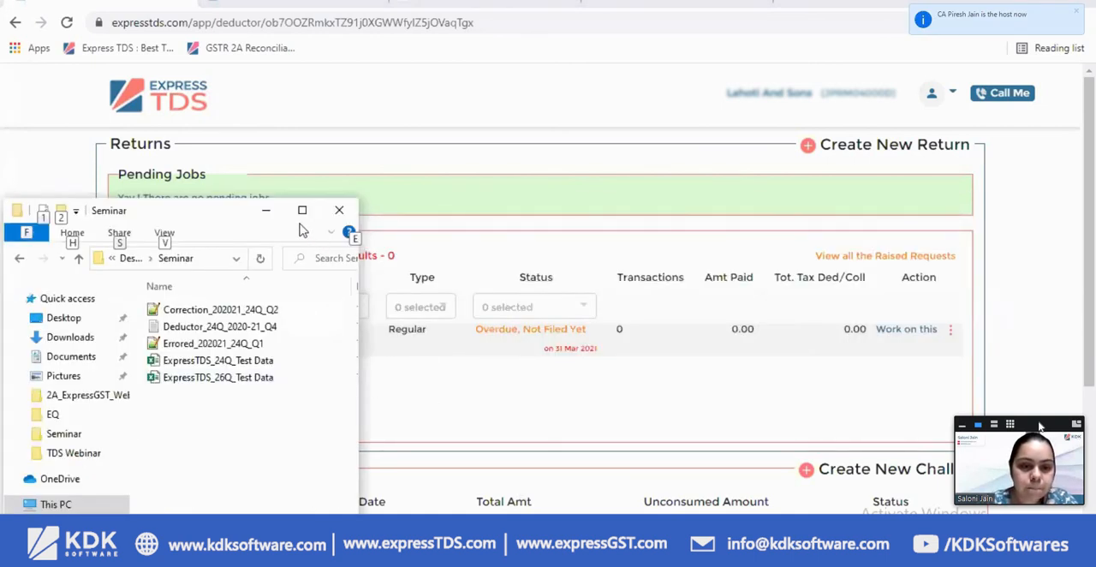
click(268, 211)
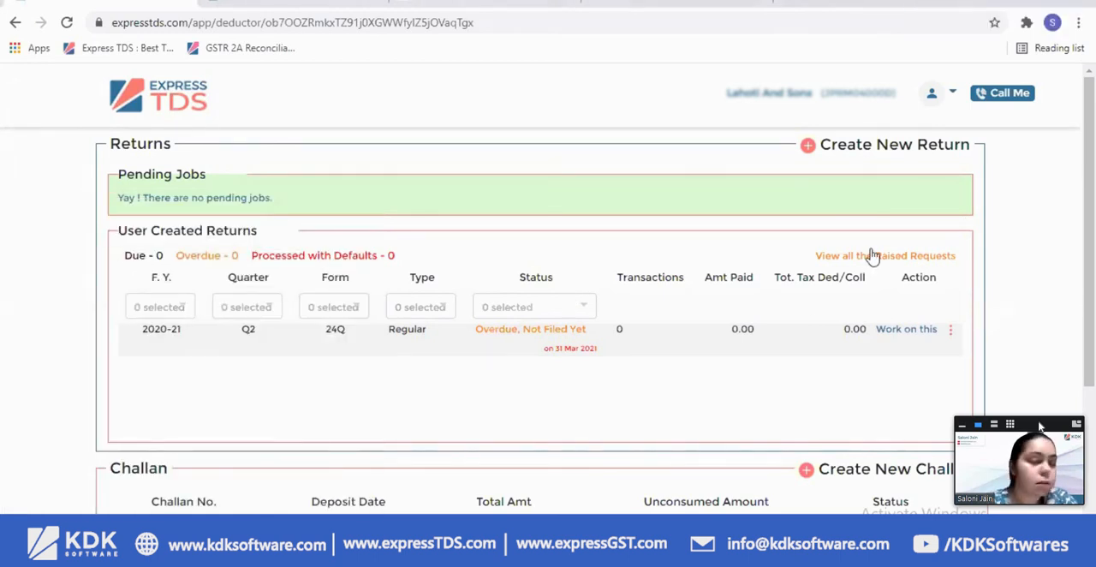
Create a Correction return for form 24Q, Q2 of financial year 2020-21
click(873, 147)
click(519, 142)
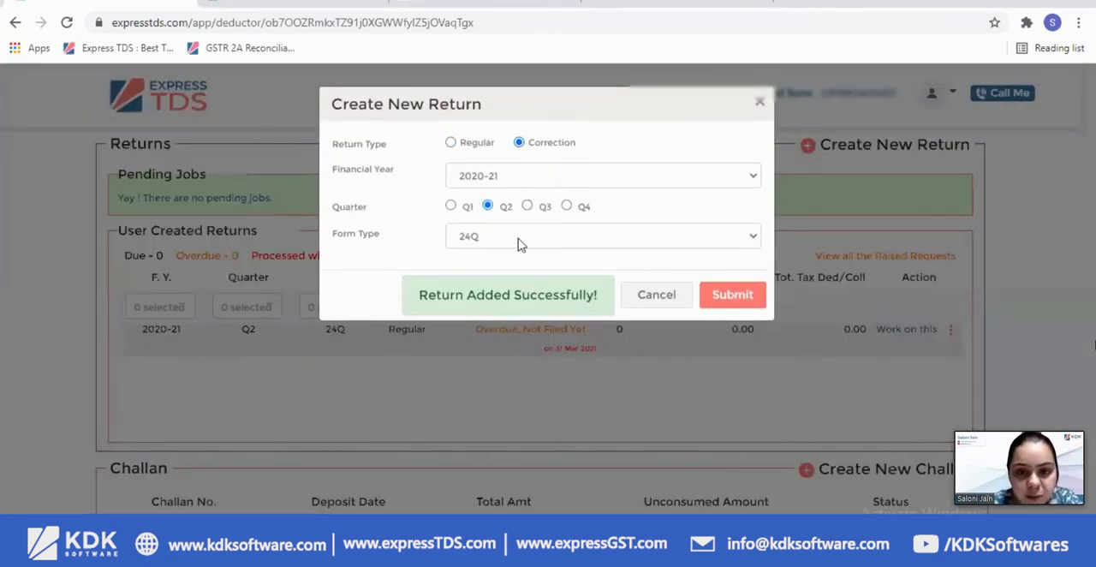
click(727, 300)
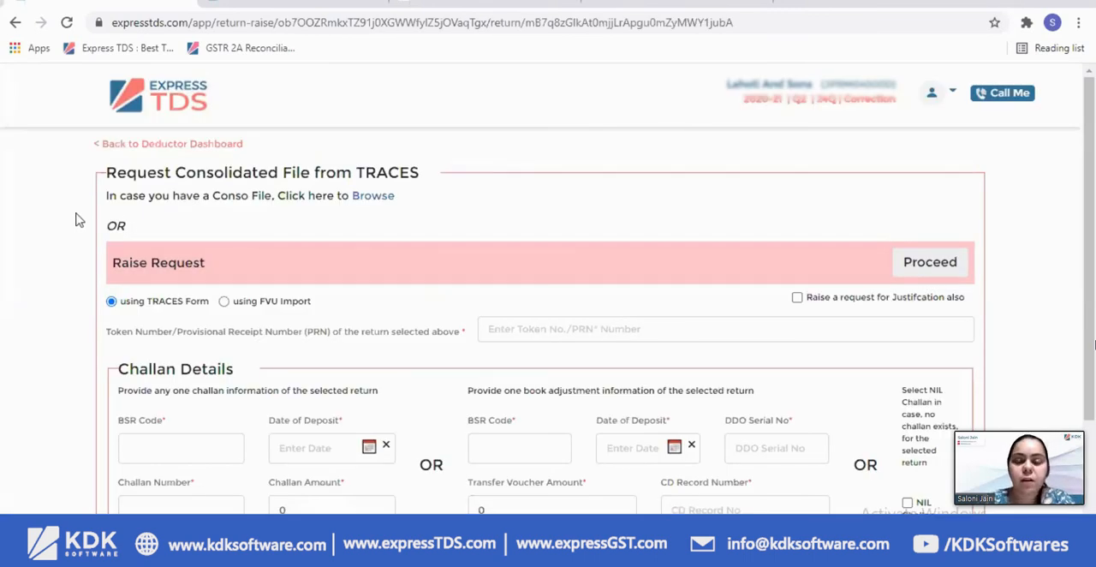
Upload the Conso file Correction_202021_24Q_Q2 for the correction return and refresh its dashboard
scroll(90, 203, down, 2)
scroll(102, 171, up, 2)
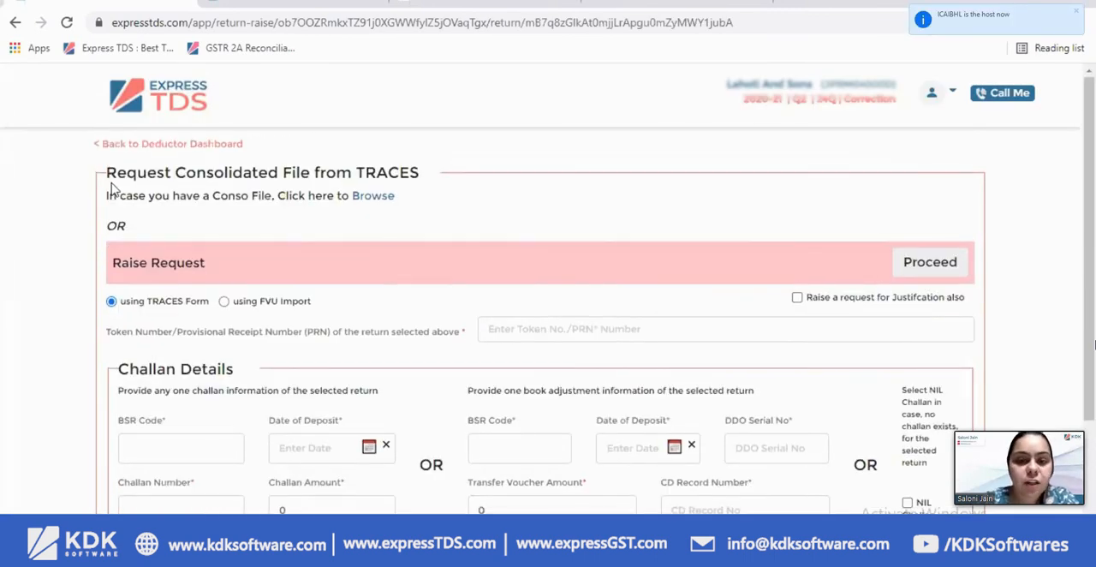
click(364, 197)
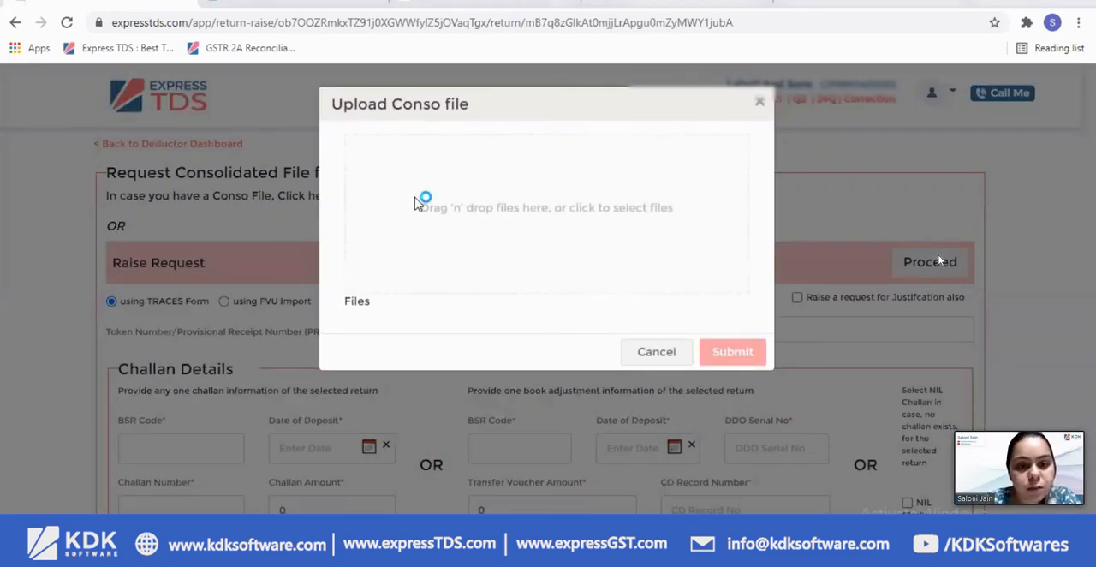
click(420, 202)
click(548, 346)
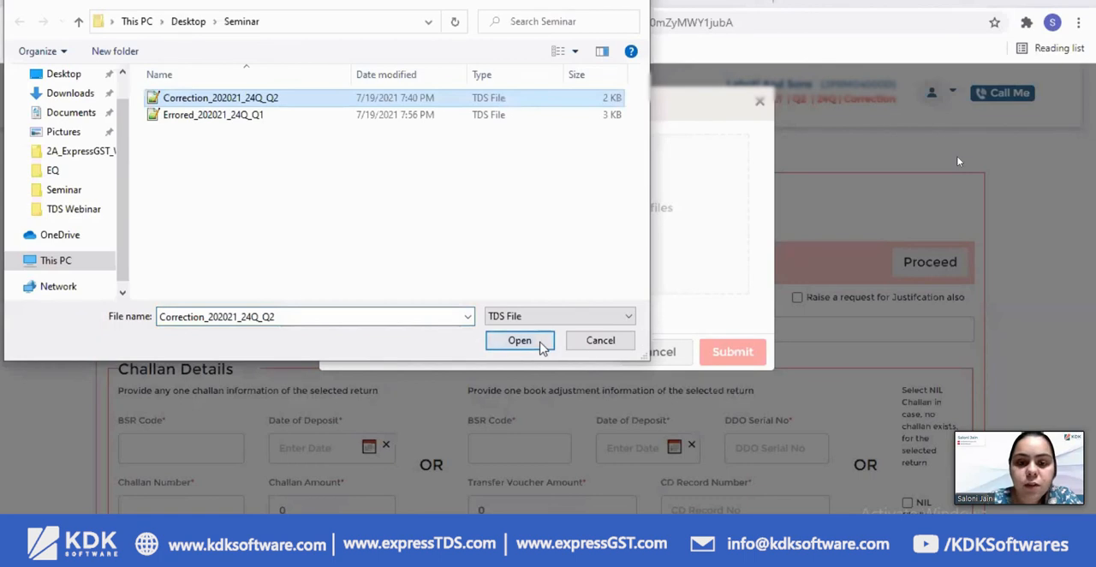
click(745, 376)
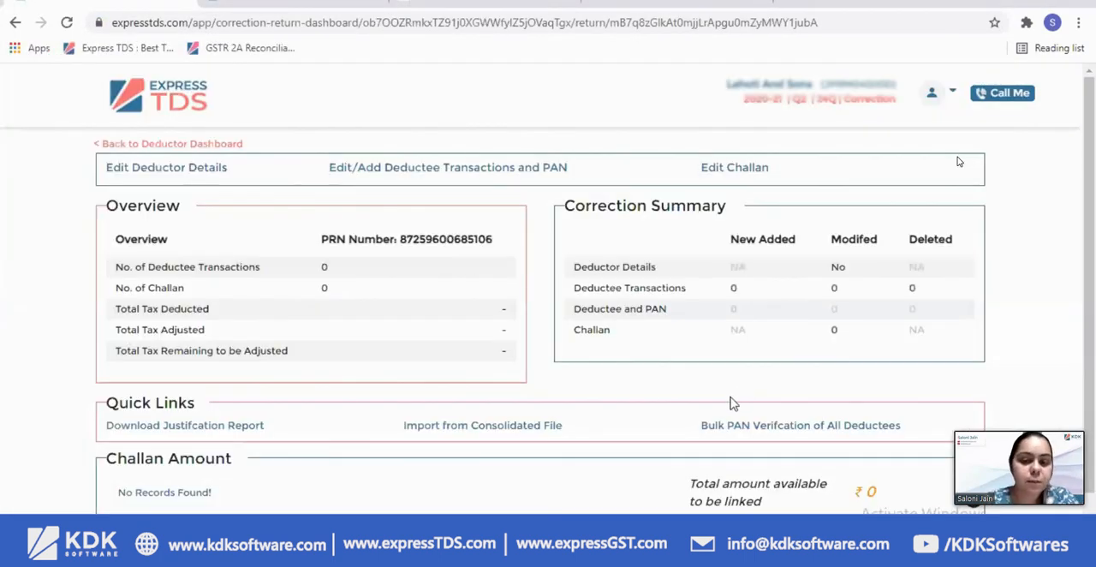
click(75, 27)
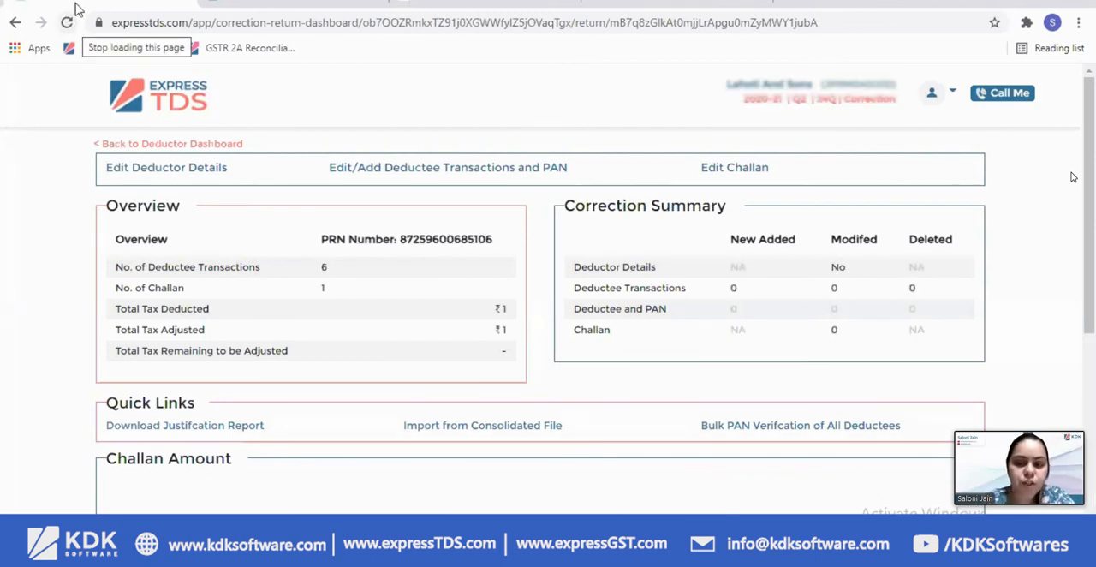
Examine the correction return's overview, correction summary and challan amount chart
drag(580, 270, 653, 310)
scroll(410, 310, down, 6)
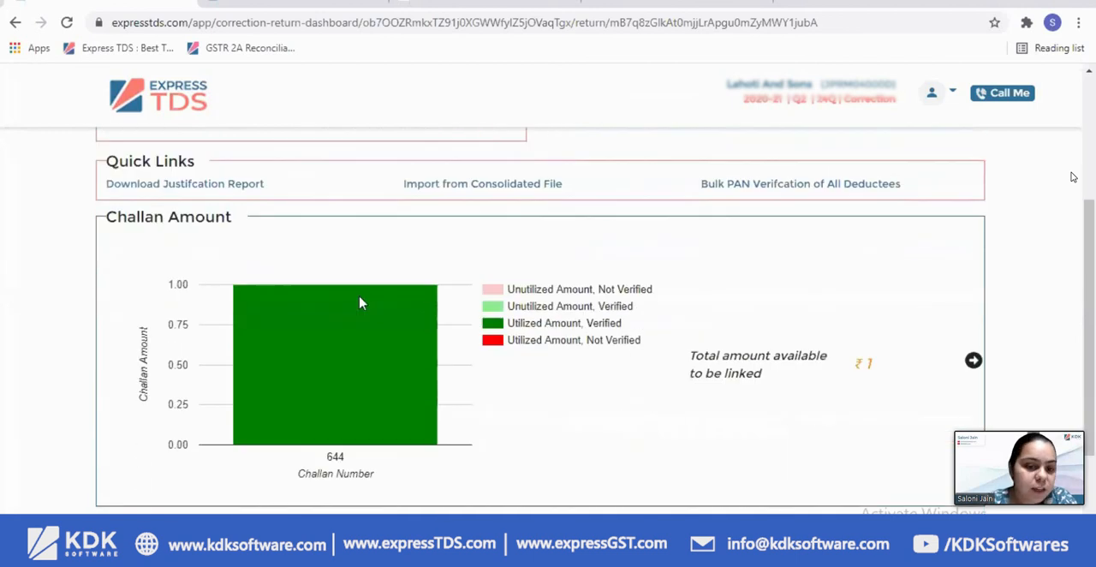
scroll(342, 286, up, 3)
scroll(1071, 176, up, 3)
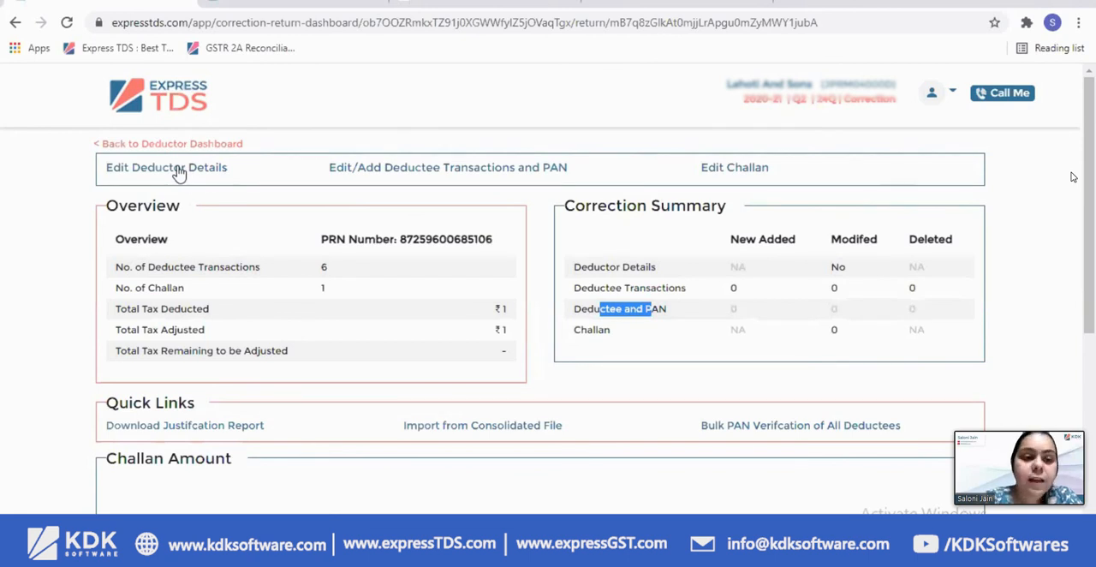
Open the correction return's deductor details, replace the responsible person's name, and try to save the form
click(178, 171)
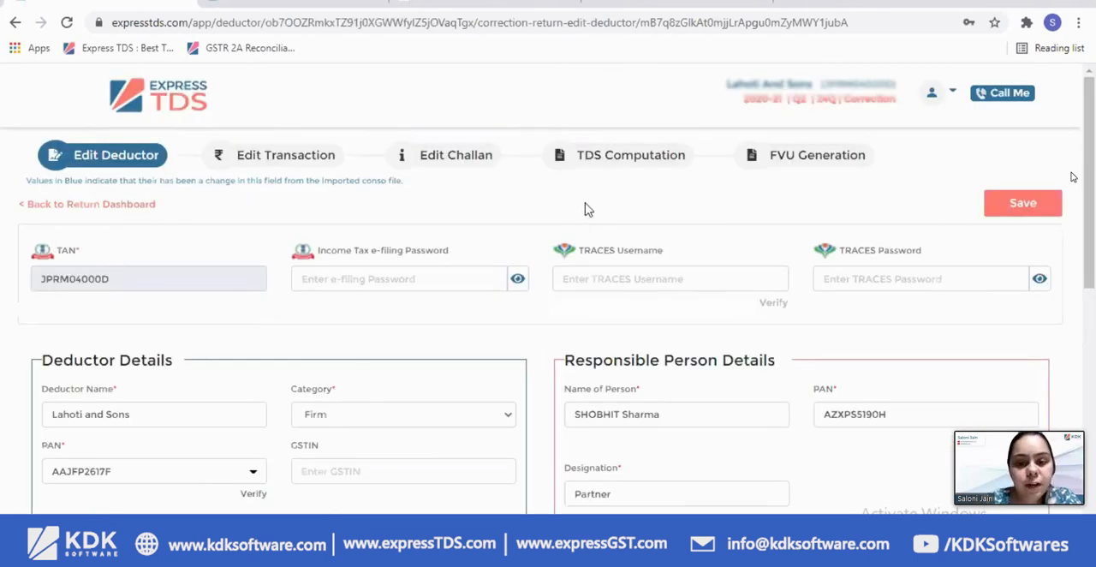
scroll(710, 247, down, 2)
drag(692, 257, 397, 237)
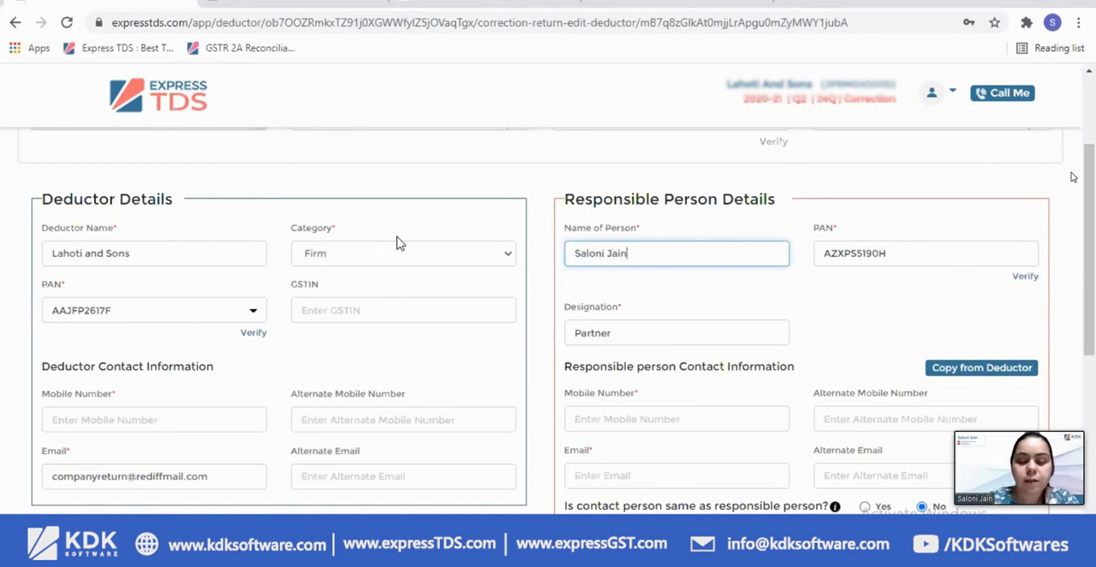
scroll(852, 213, down, 3)
scroll(984, 173, up, 4)
scroll(984, 175, up, 1)
click(1012, 205)
scroll(967, 221, down, 2)
scroll(937, 227, up, 2)
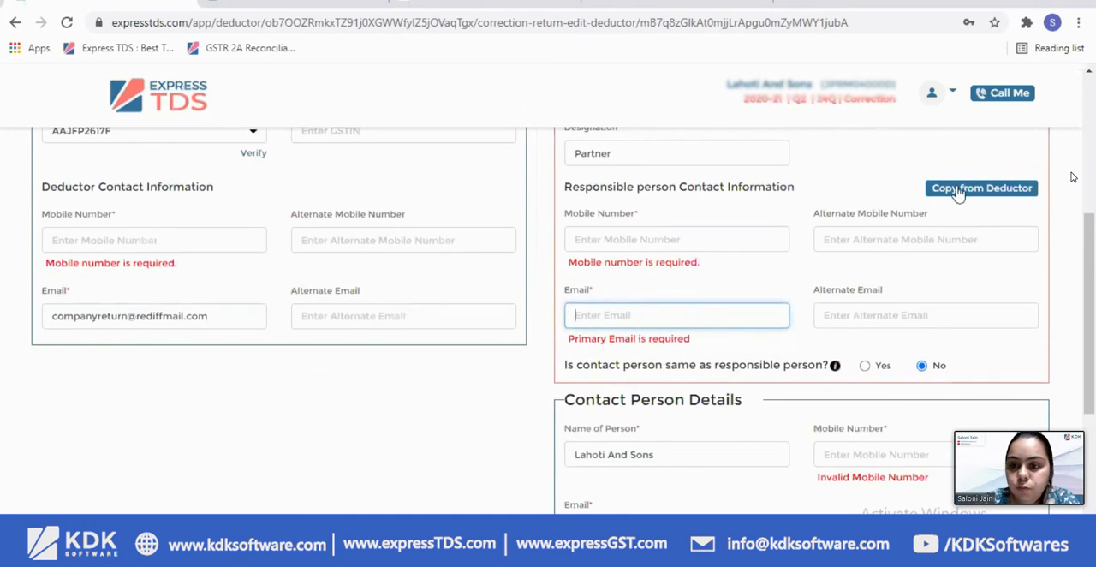
Enter the deductor's mobile number and copy the deductor's contact information to the responsible person
click(958, 190)
click(120, 242)
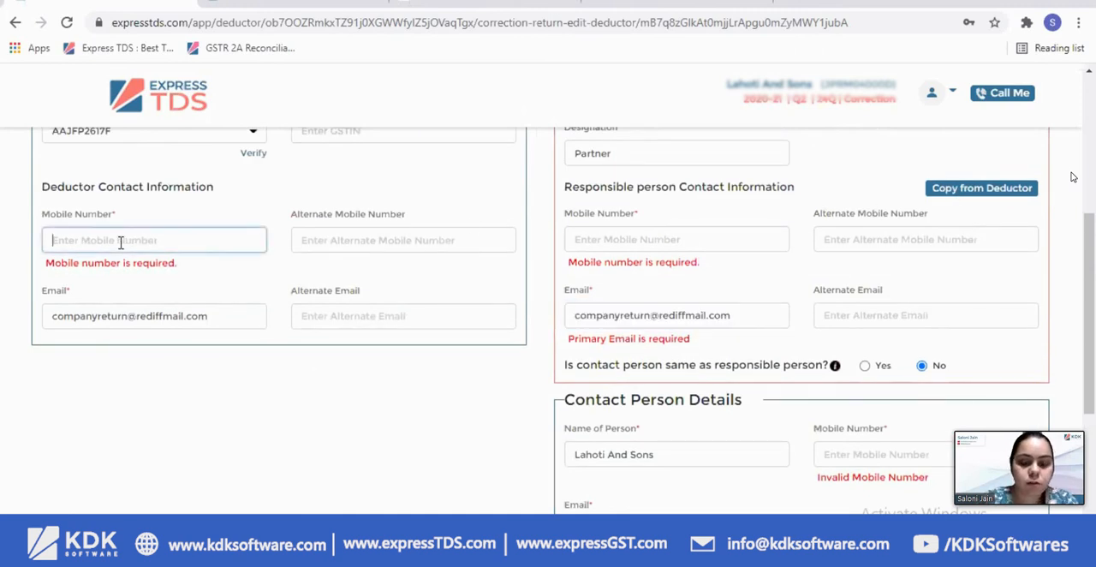
text(90)
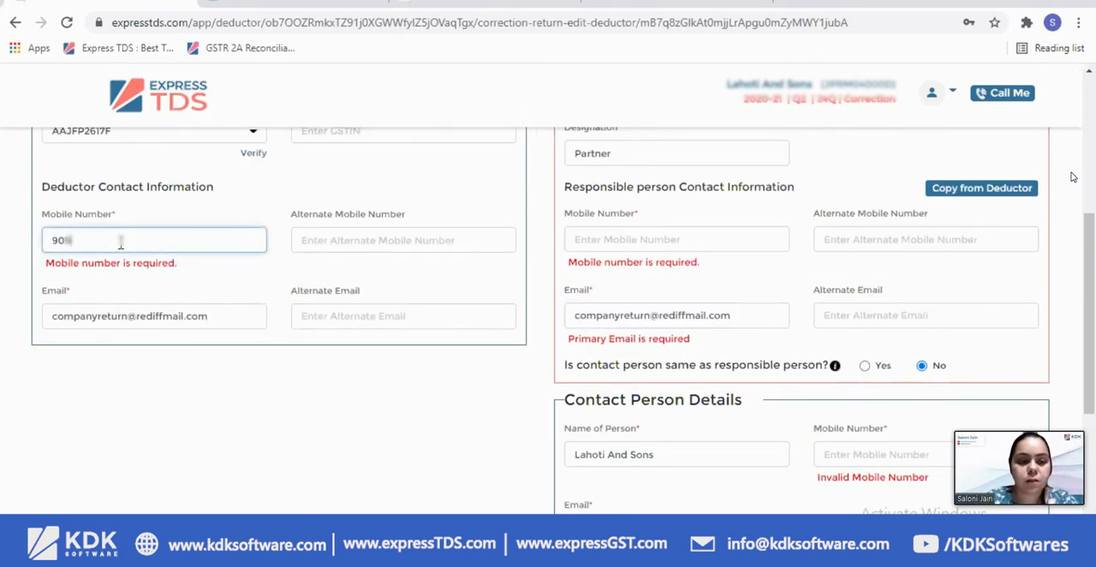
text(90)
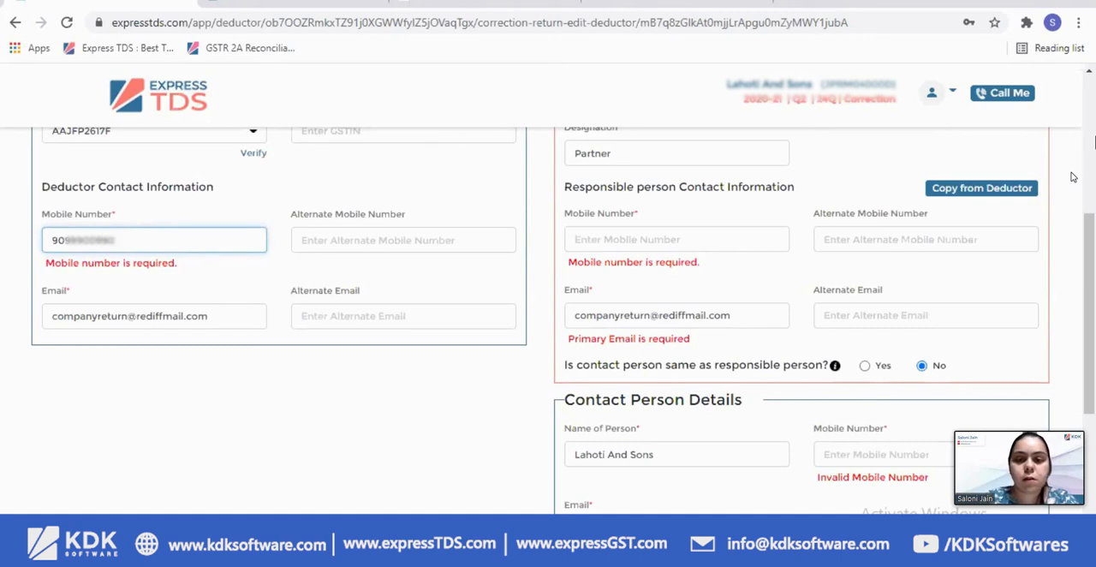
click(1000, 191)
Mark the contact person as the same as the responsible person and save the deductor details
scroll(904, 288, down, 3)
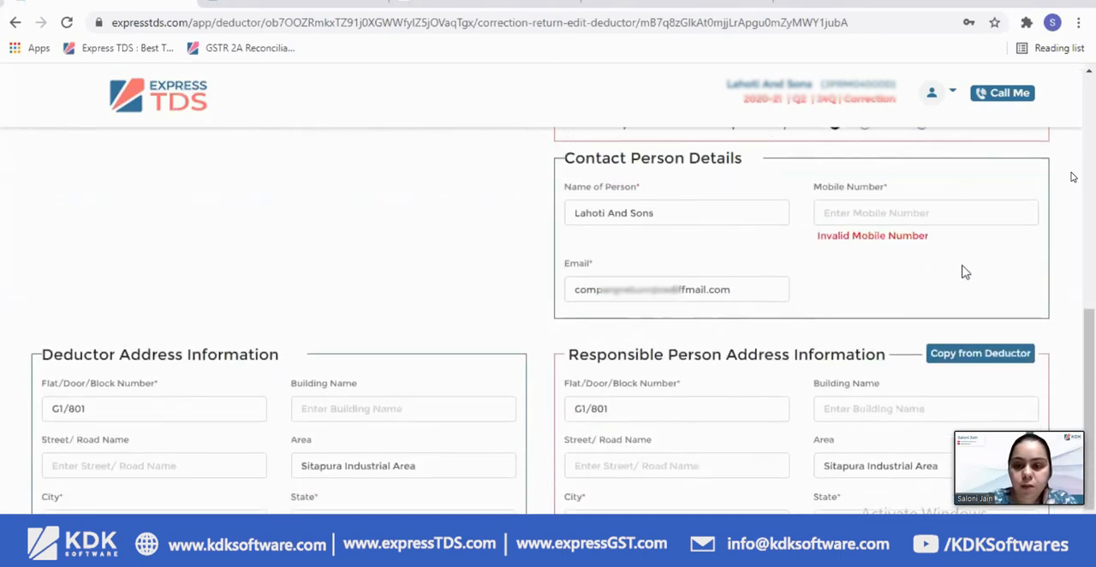
scroll(965, 276, up, 2)
click(864, 286)
scroll(1012, 228, up, 6)
click(1019, 206)
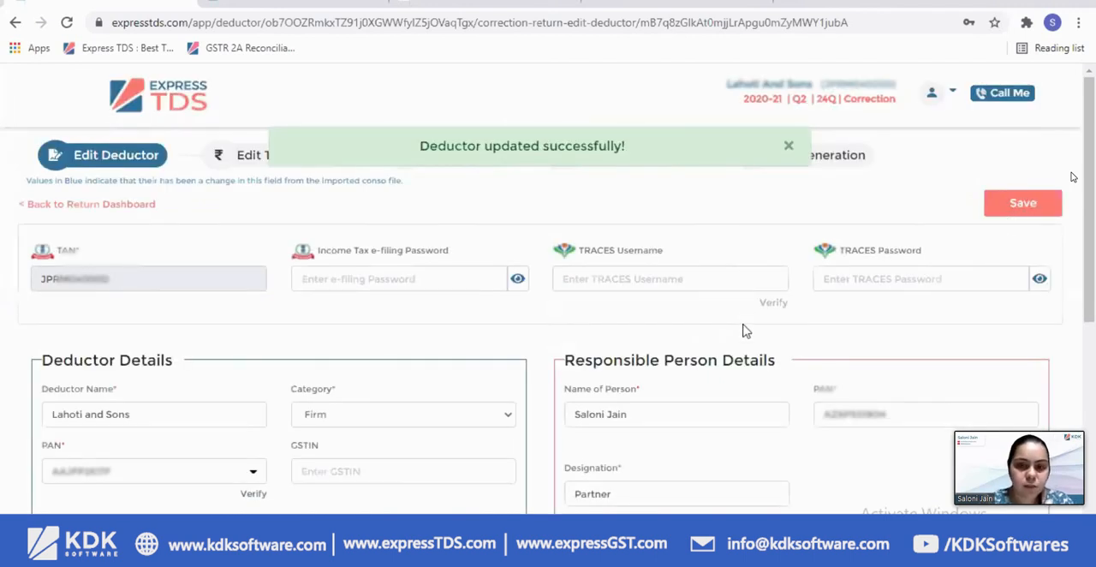
Compare the responsible person's edited name with the original value from the imported Conso file
scroll(746, 314, down, 1)
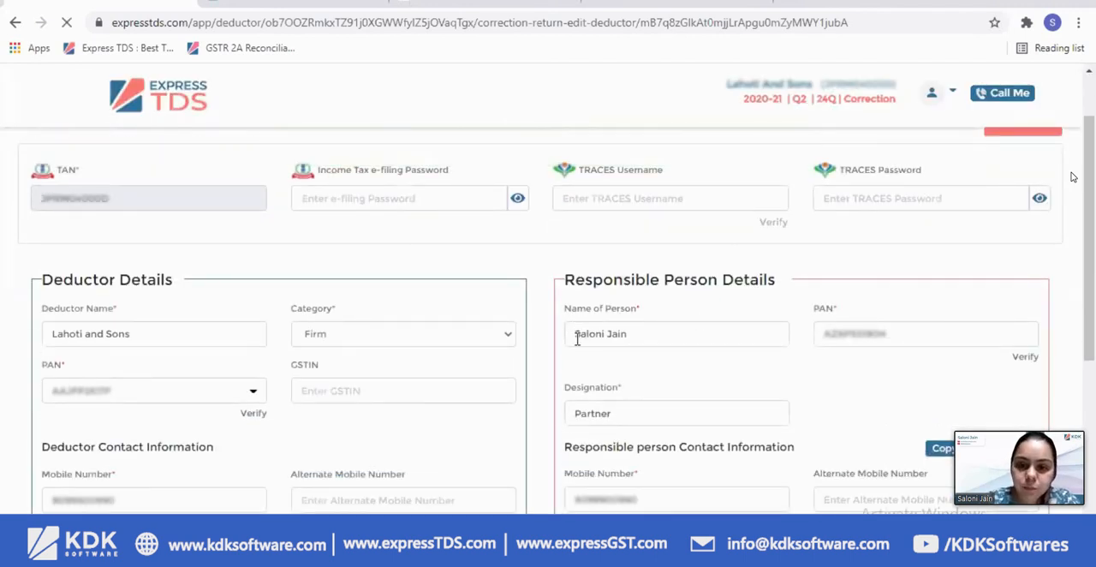
click(607, 335)
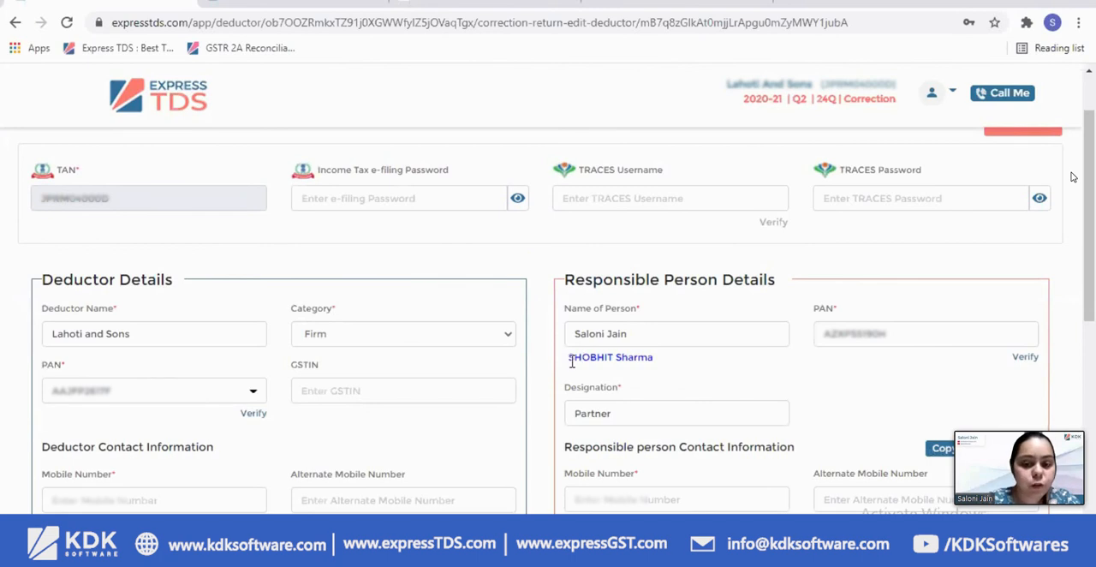
triple_click(664, 374)
drag(568, 356, 665, 359)
scroll(766, 367, up, 1)
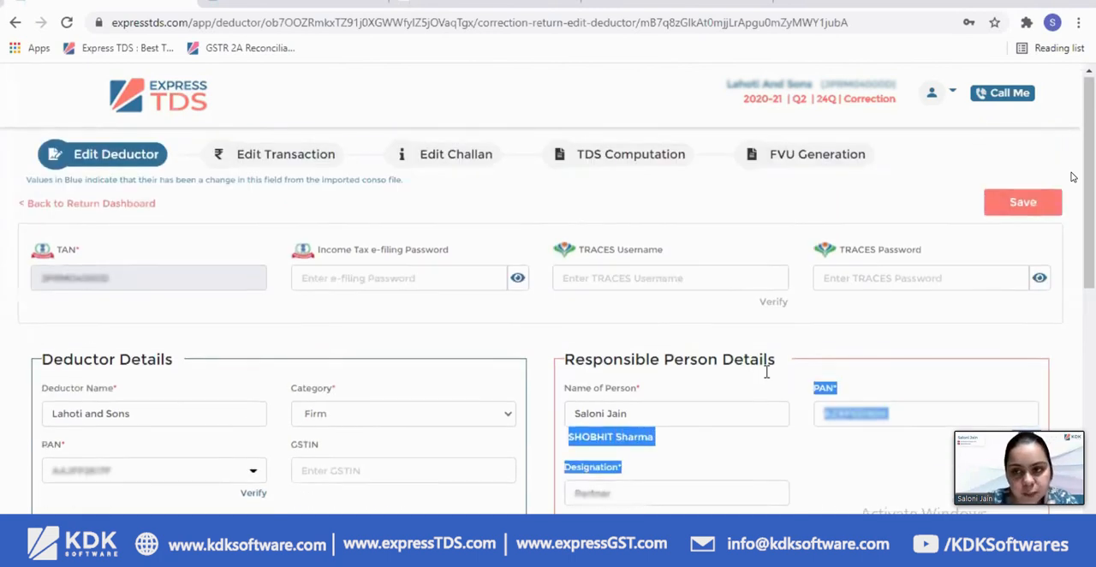
View the correction return's deductee transactions, look over the deductor dashboard, and return to the list of deductors
click(287, 159)
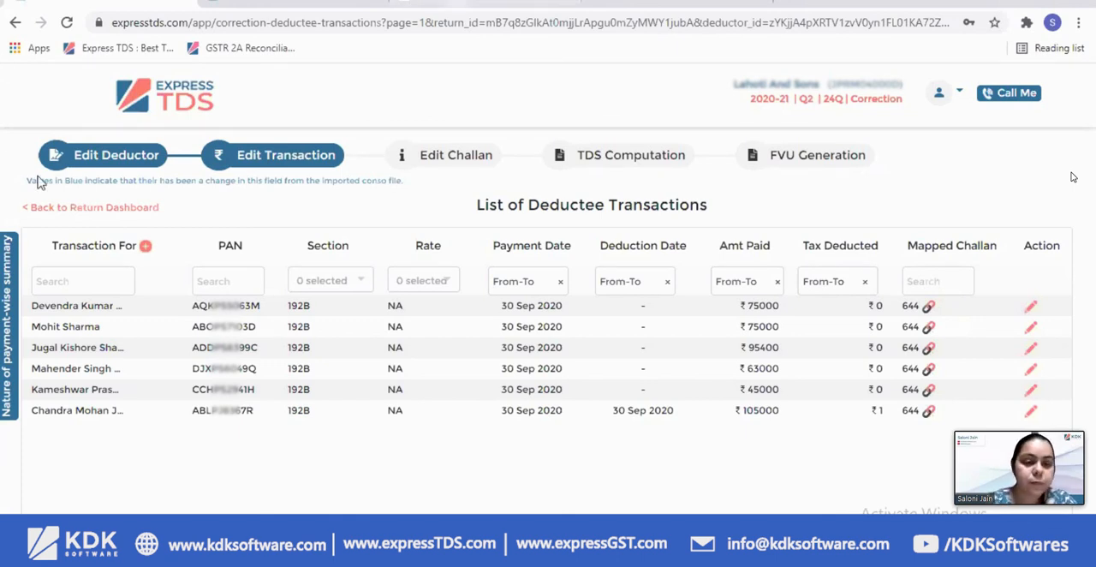
click(153, 209)
click(183, 99)
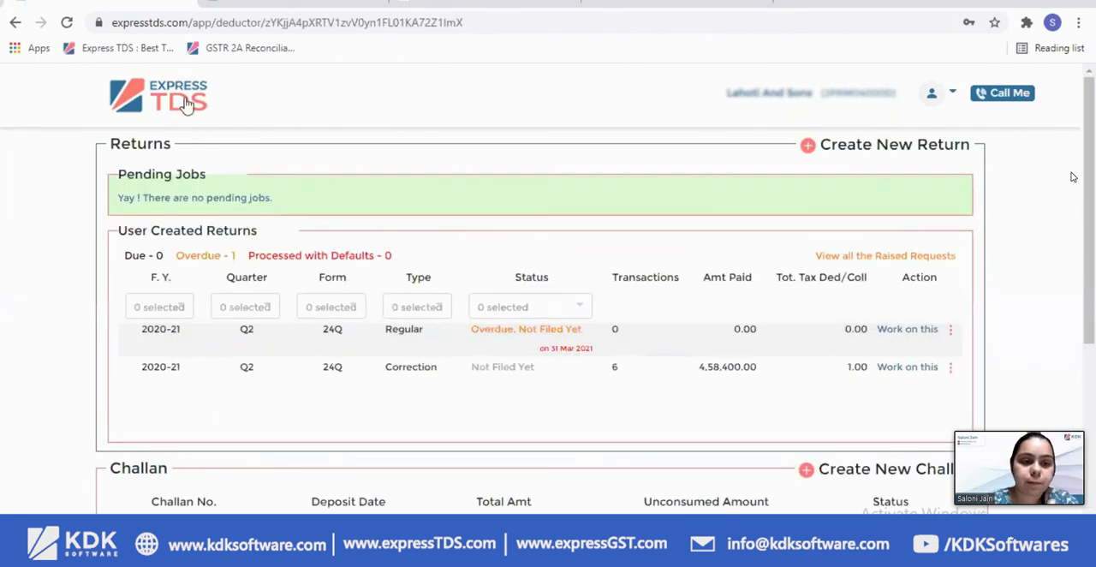
scroll(206, 115, down, 3)
scroll(205, 109, up, 2)
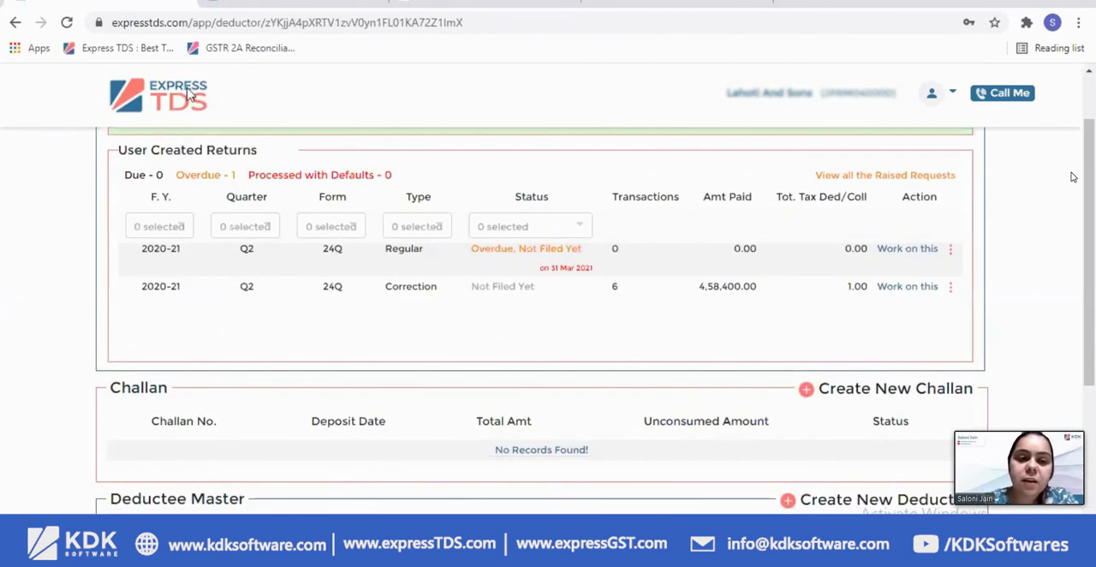
click(189, 93)
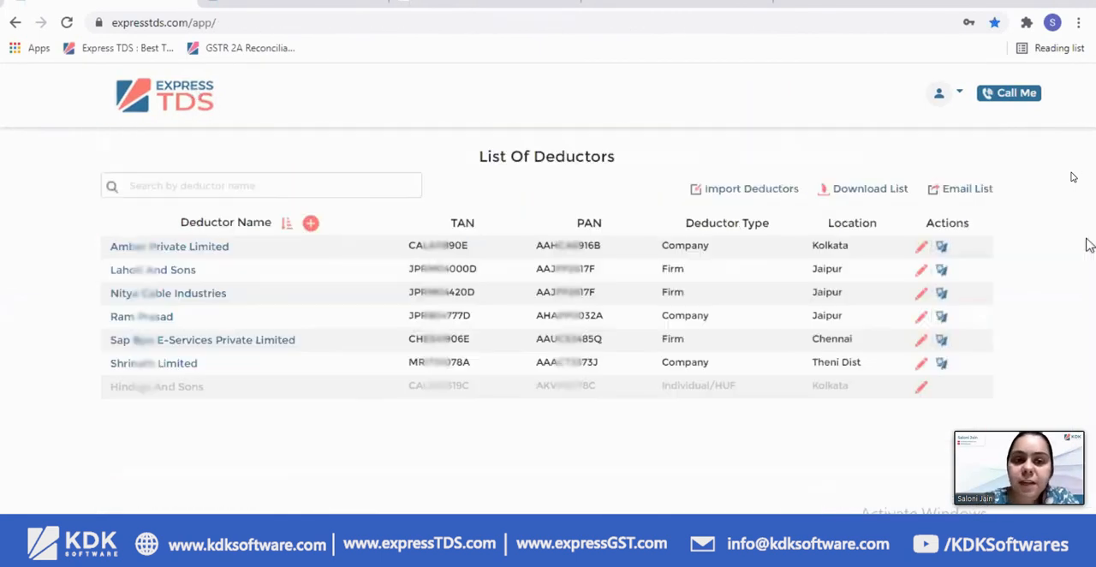
Open the contact message for Amber Private Limited, review the SMS reminder text, and close it without sending
click(941, 249)
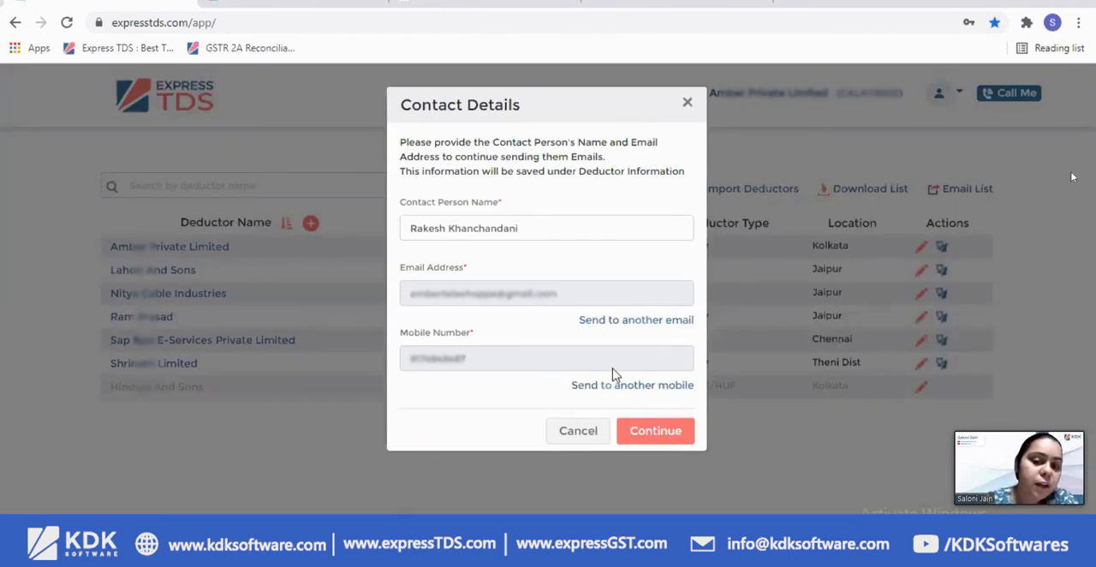
click(642, 432)
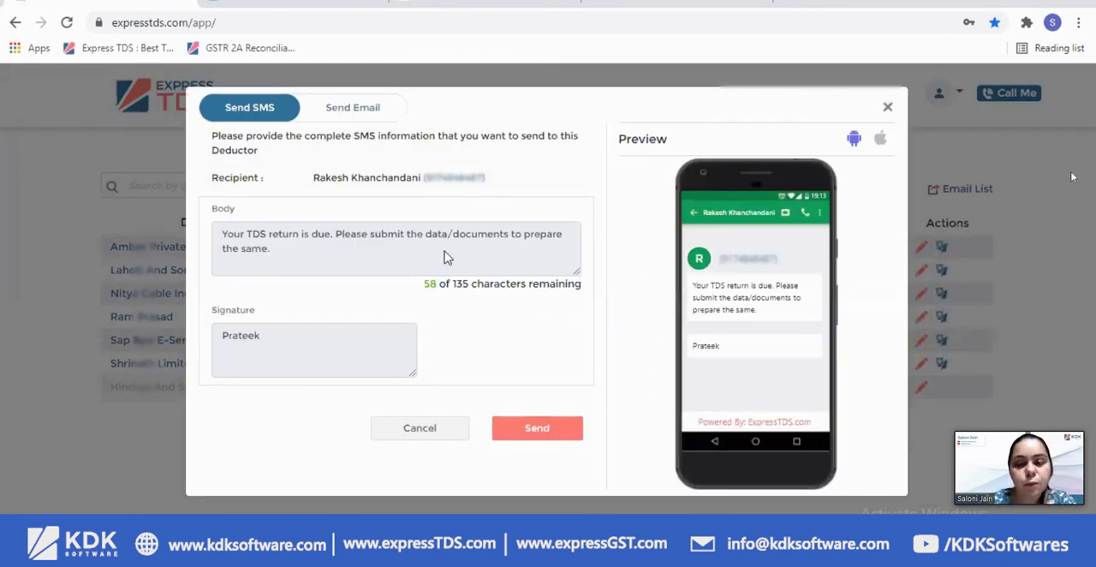
drag(227, 236, 281, 253)
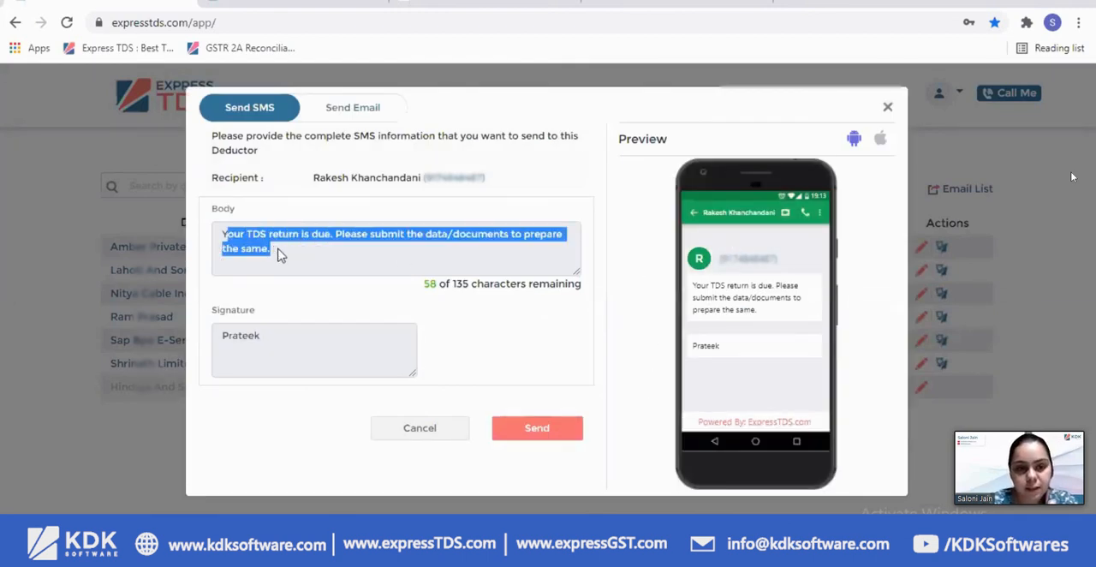
click(888, 110)
Open User Management, view the blank form for inviting a user, and close it
click(941, 92)
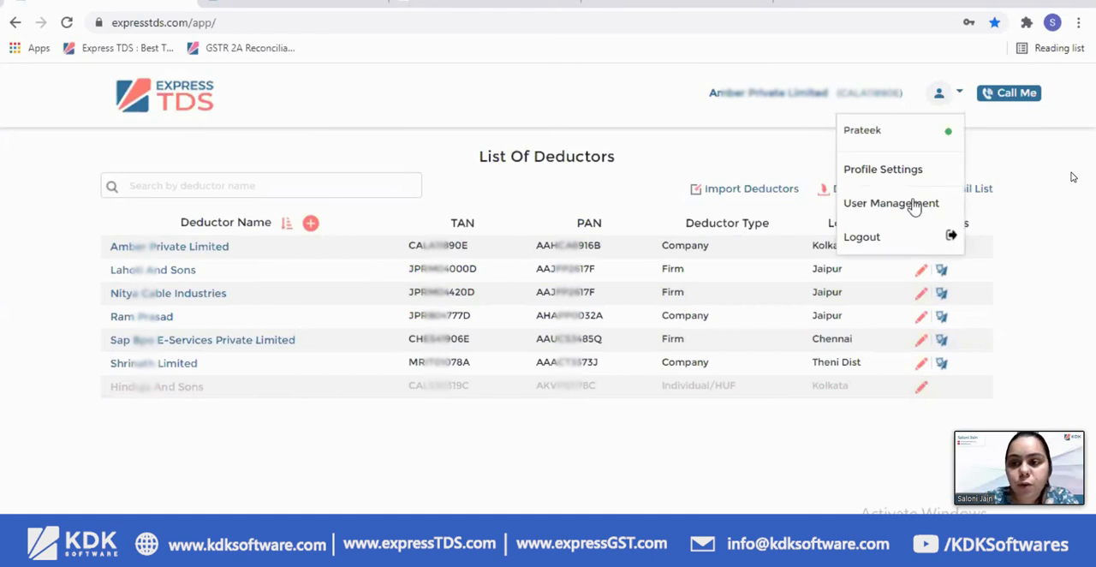
click(917, 204)
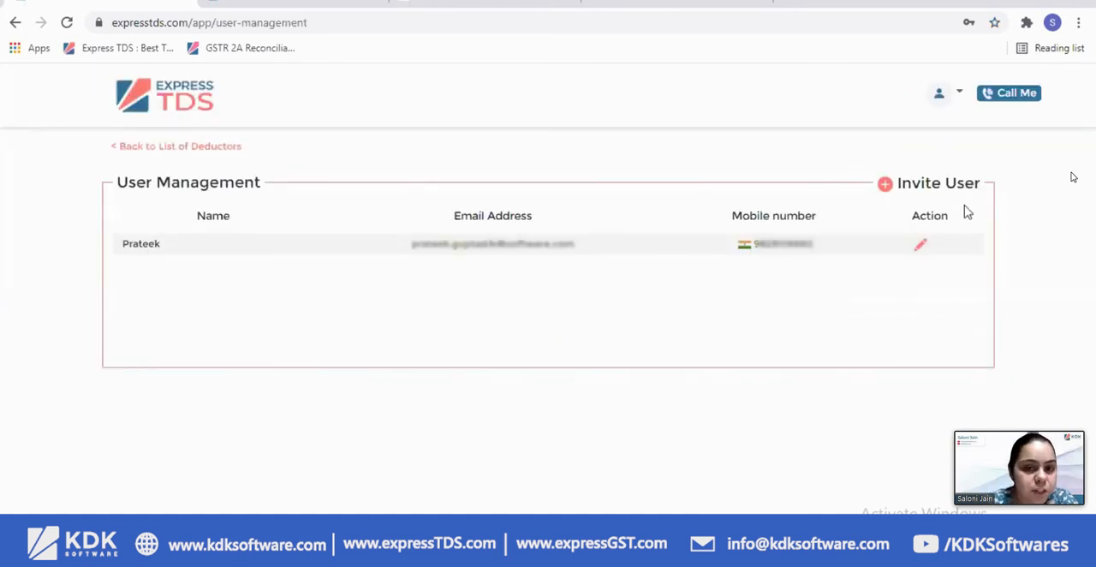
click(936, 187)
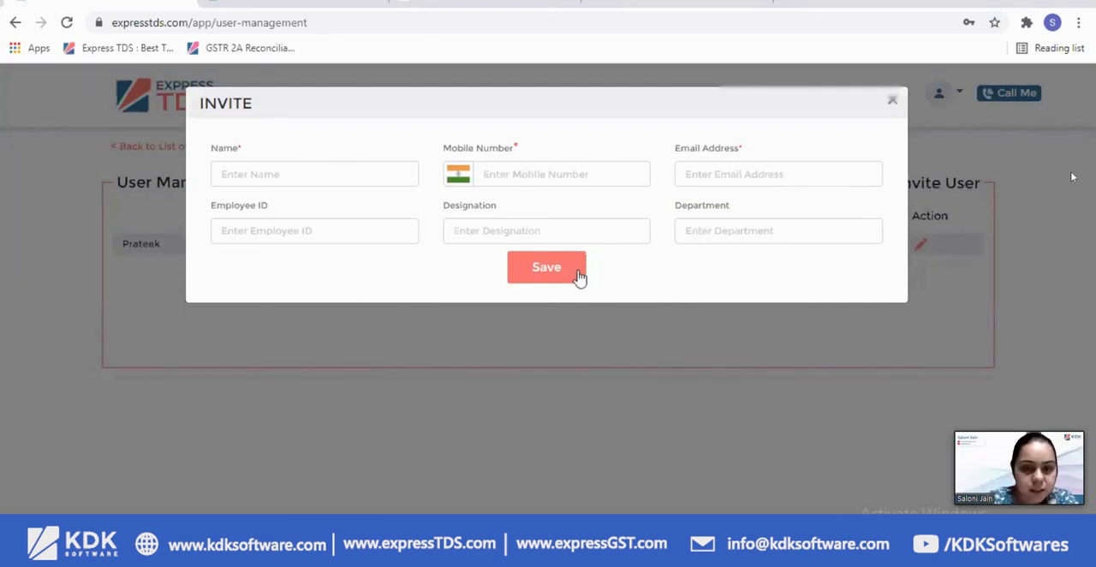
click(894, 109)
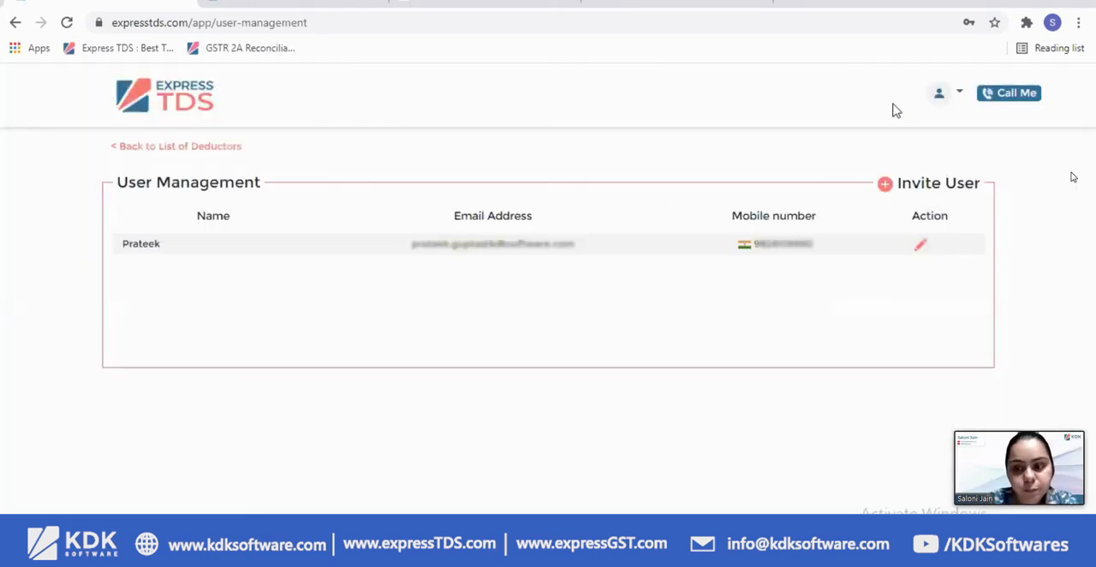